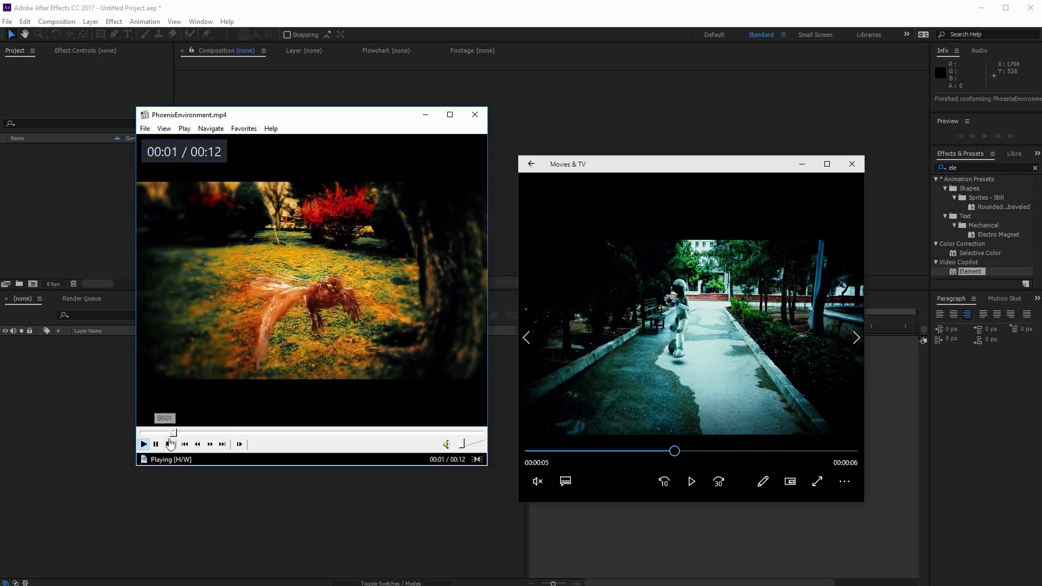
Step: Play the robot example clip and close both reference video players
click(478, 116)
click(693, 481)
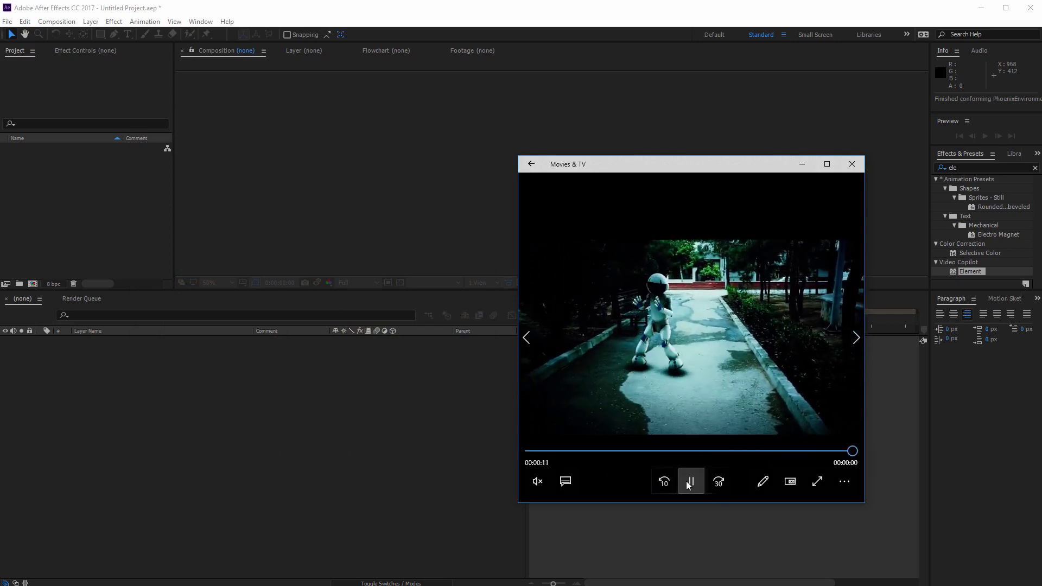
click(853, 167)
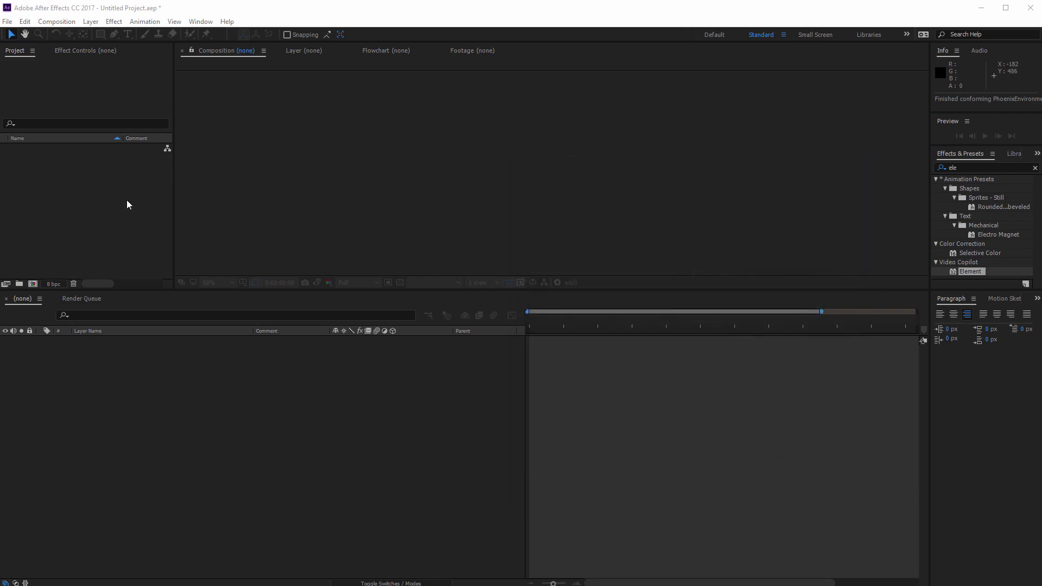
Step: Import the Maya scene 07FinalTrakingAE as a composition and the 07 video as footage from the Project07 folder
double_click(127, 200)
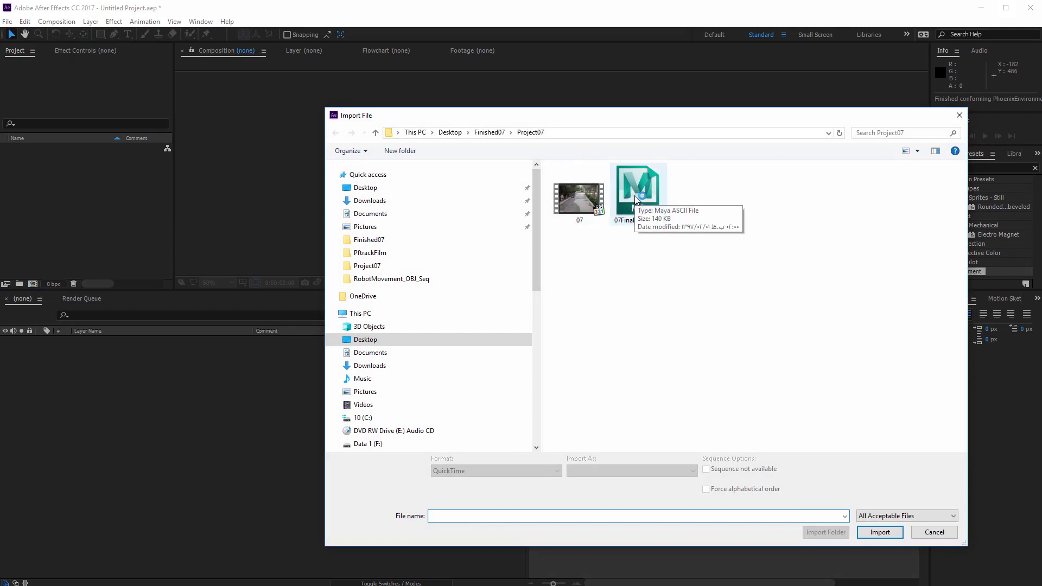
click(637, 198)
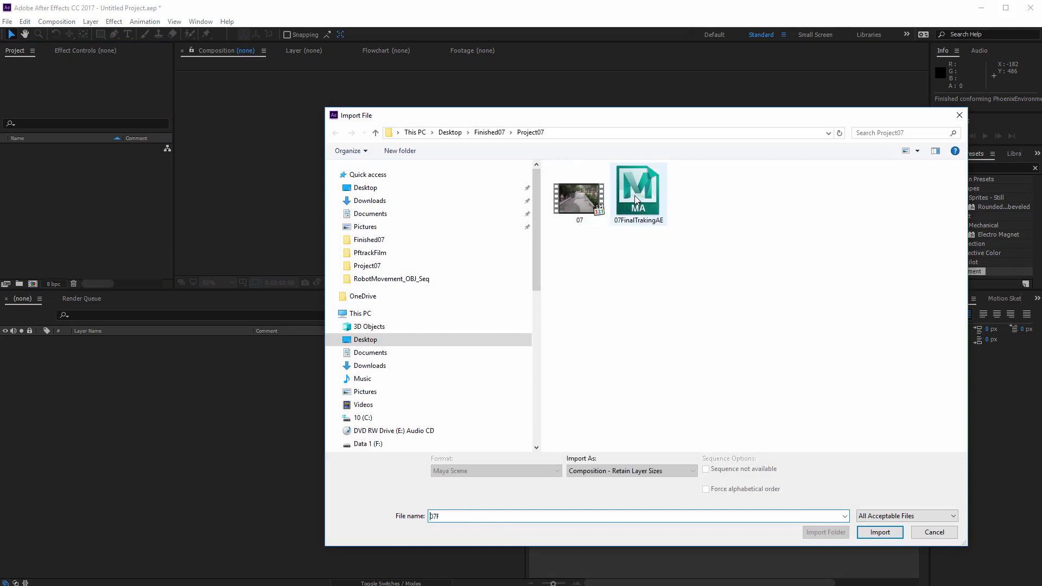
click(879, 532)
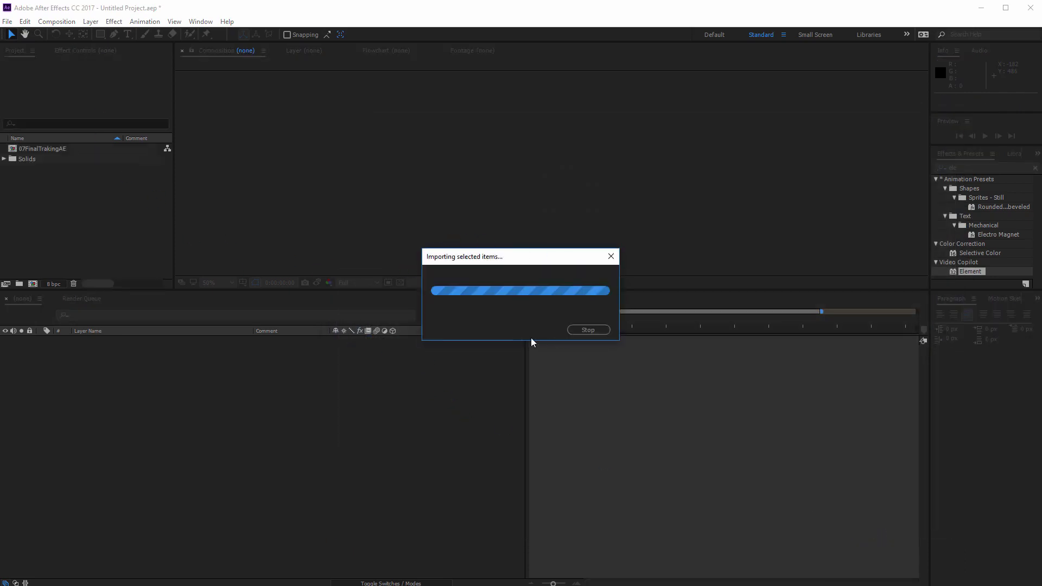
double_click(34, 185)
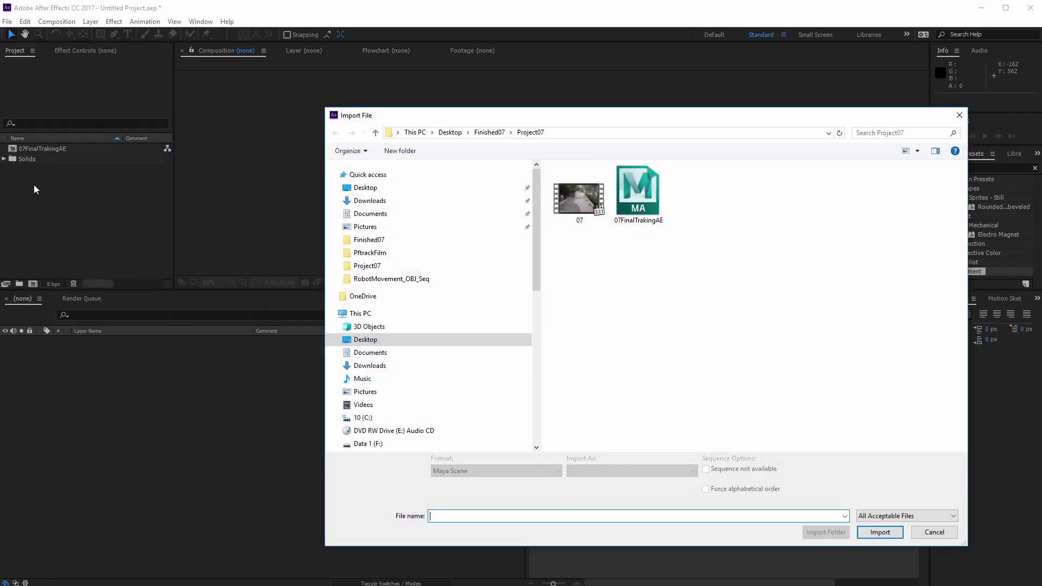
click(584, 194)
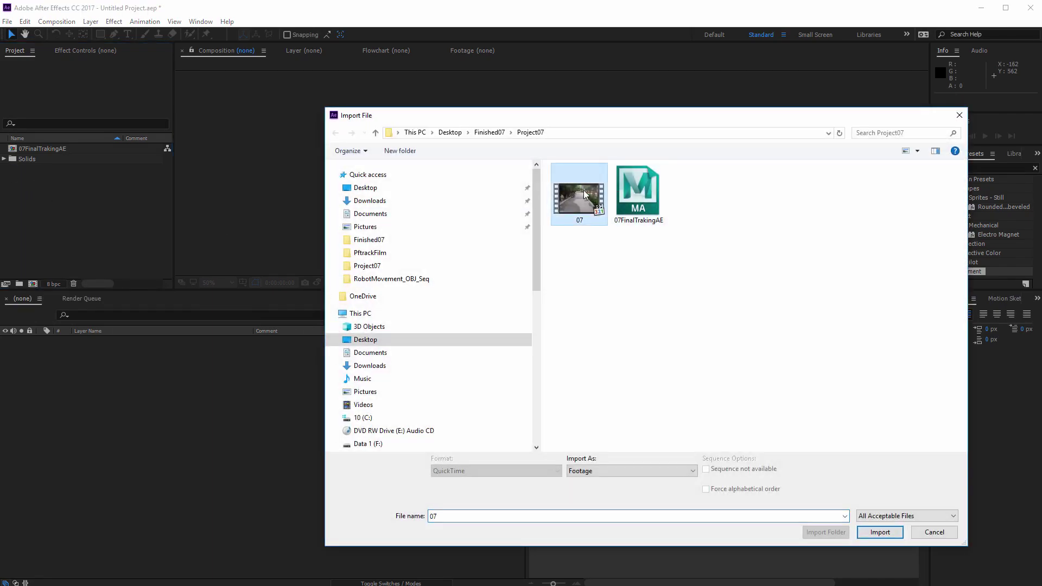
click(893, 533)
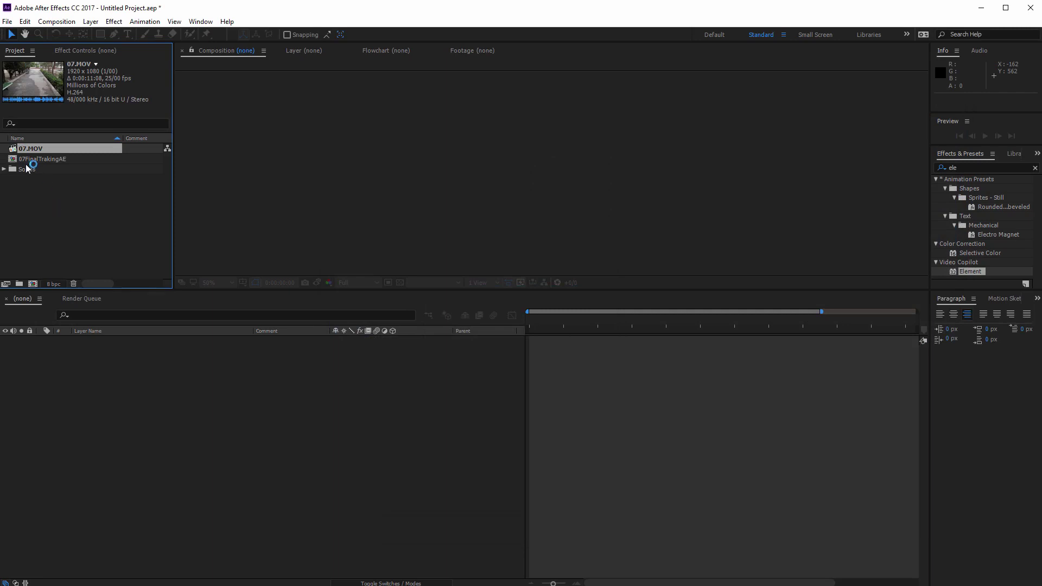
Step: Add 07.MOV as the uppermost layer of the 07FinalTrakingAE composition and turn off its visibility
click(51, 160)
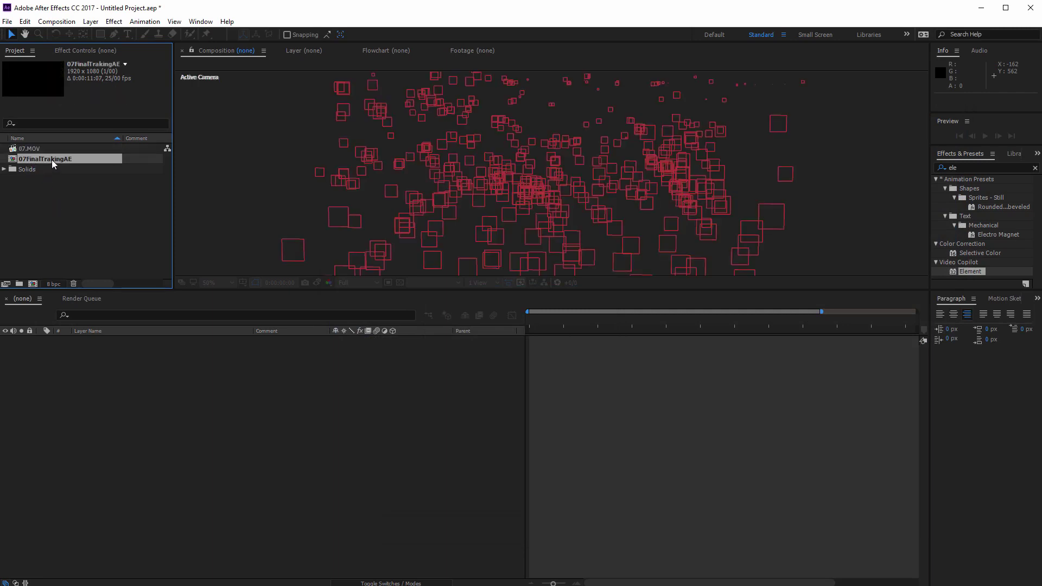
double_click(52, 163)
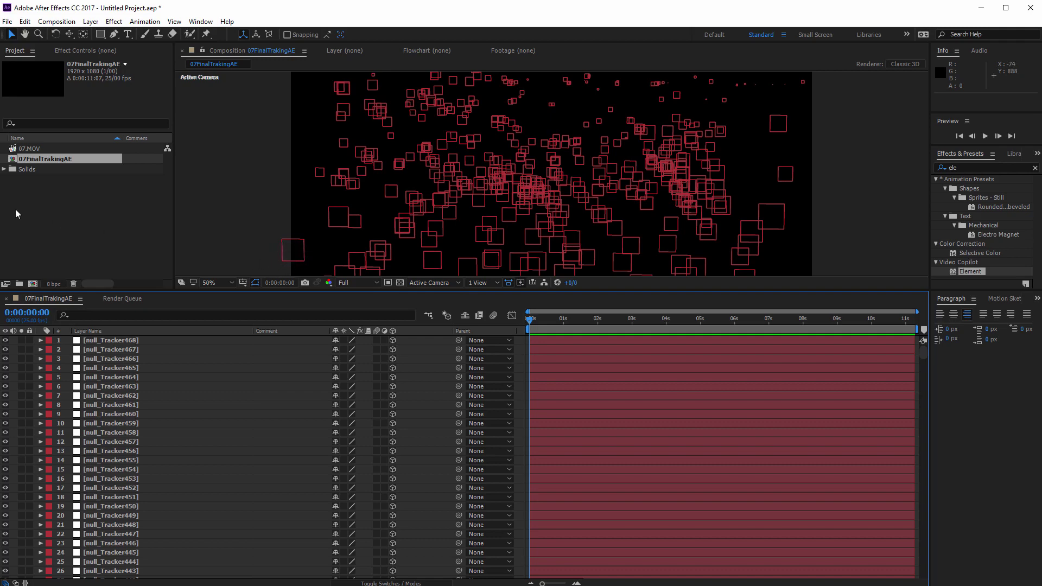
drag(28, 151, 109, 341)
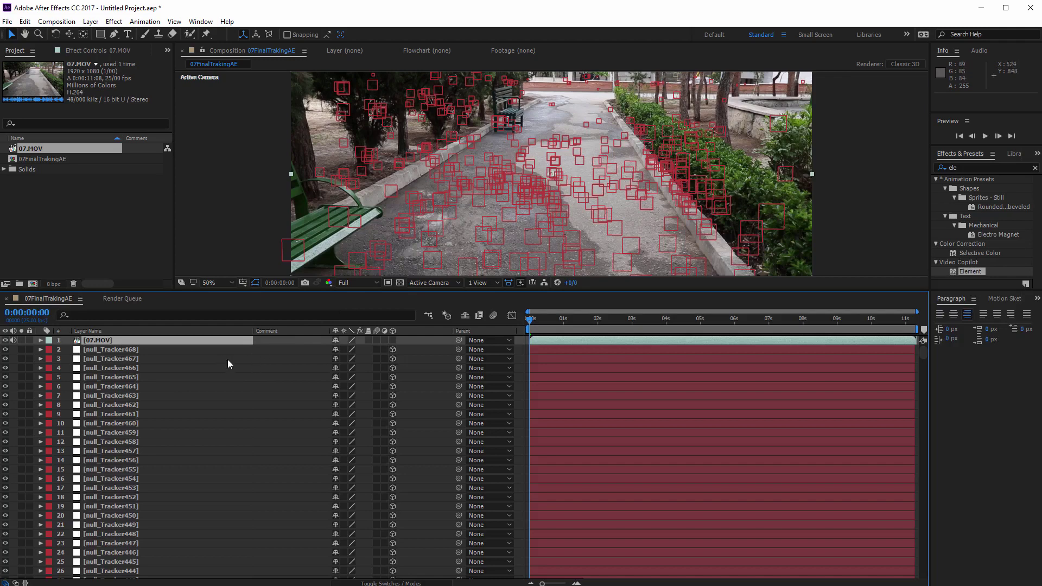
click(5, 341)
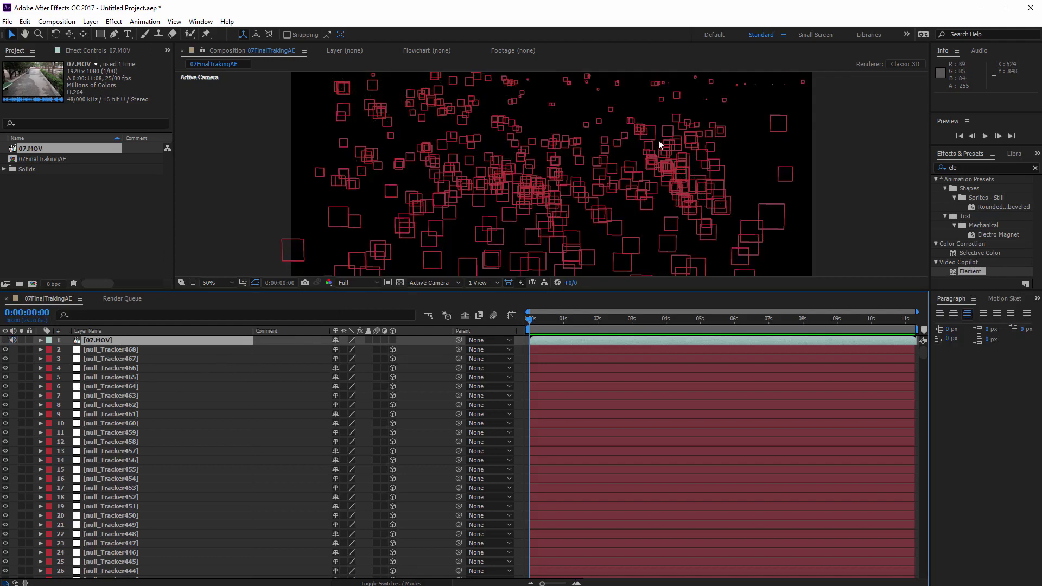
Step: Rename the null_Tracker6 tracking point's layer to 01 and move it directly below the 07.MOV layer
click(606, 151)
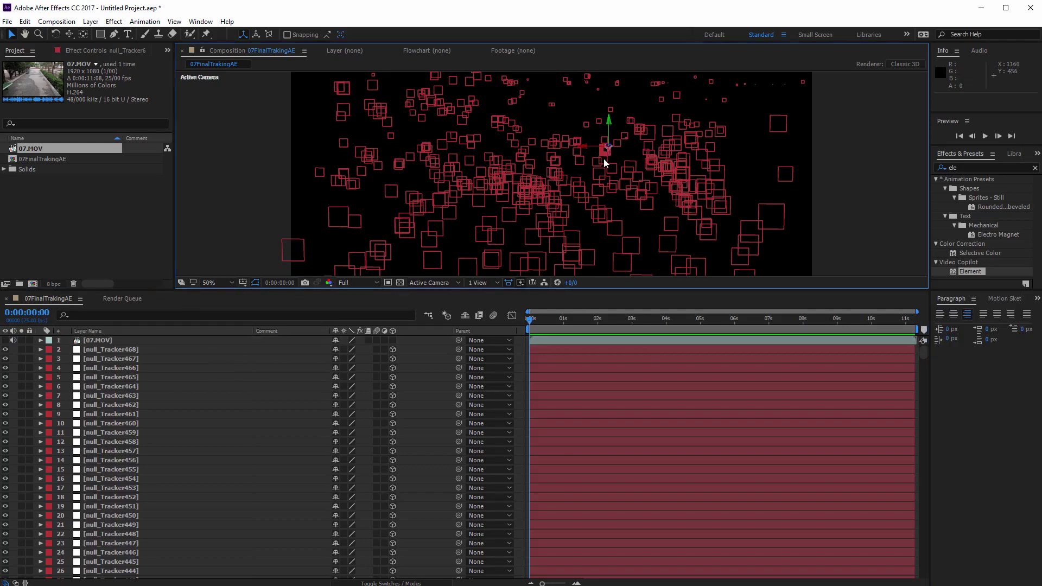
scroll(212, 465, down, 20)
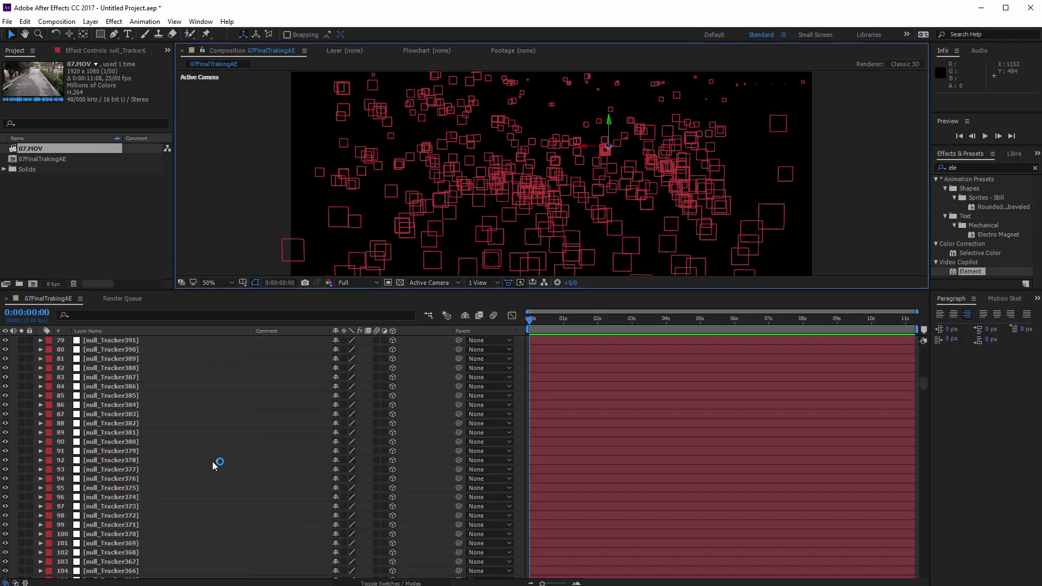
scroll(213, 464, down, 20)
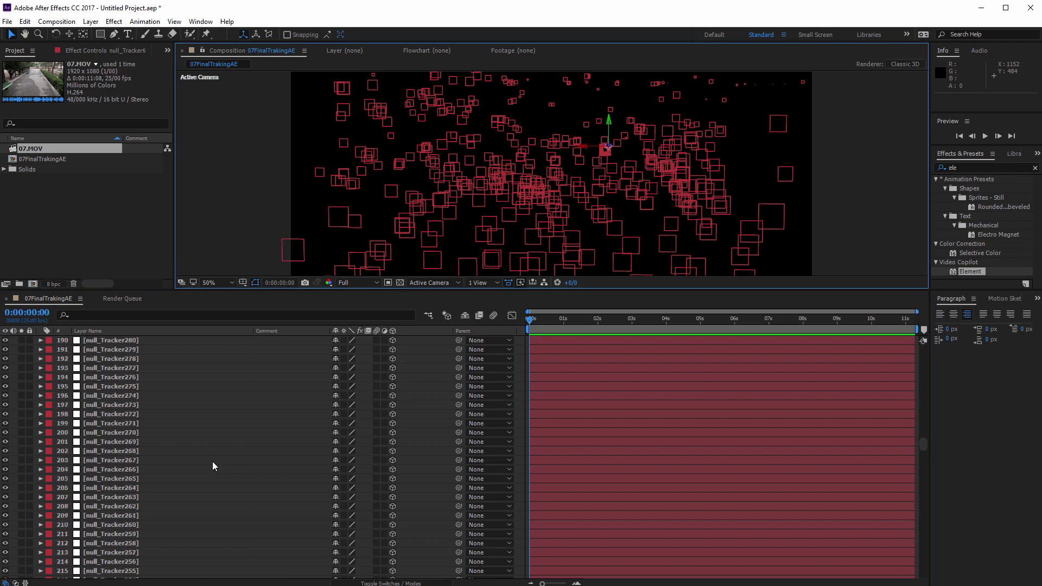
scroll(213, 461, down, 20)
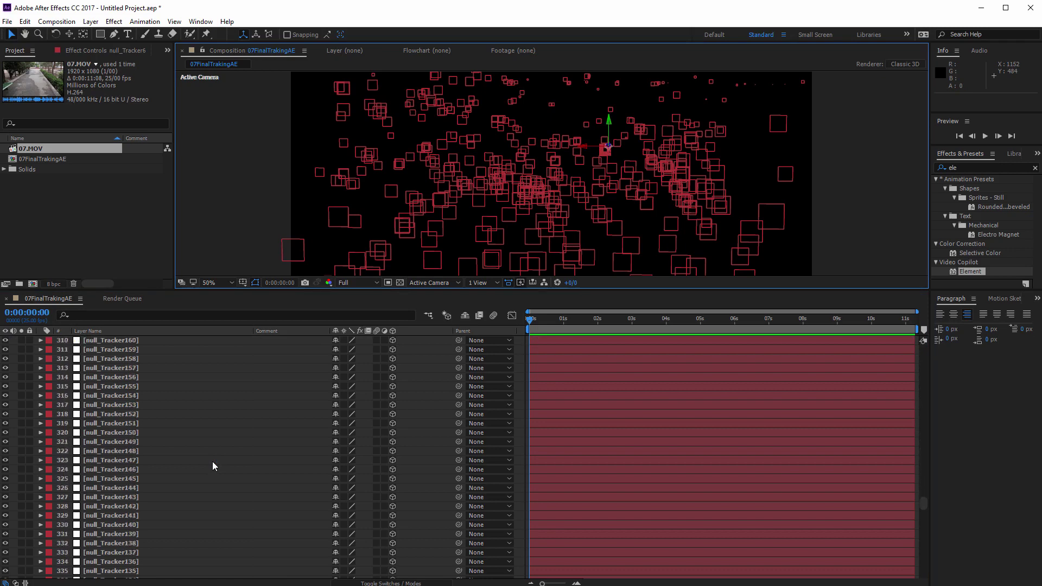
scroll(213, 461, down, 20)
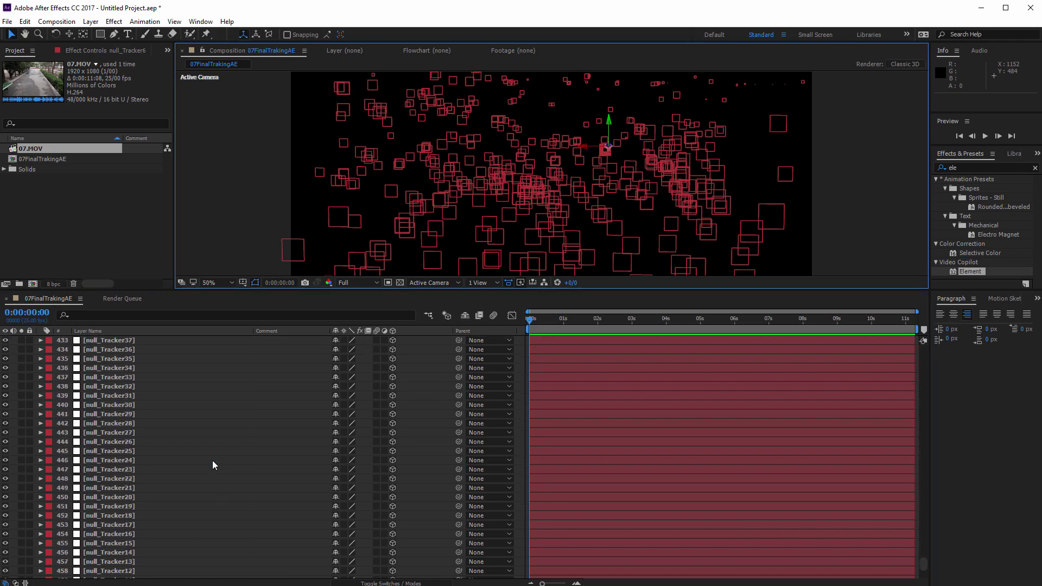
right_click(171, 517)
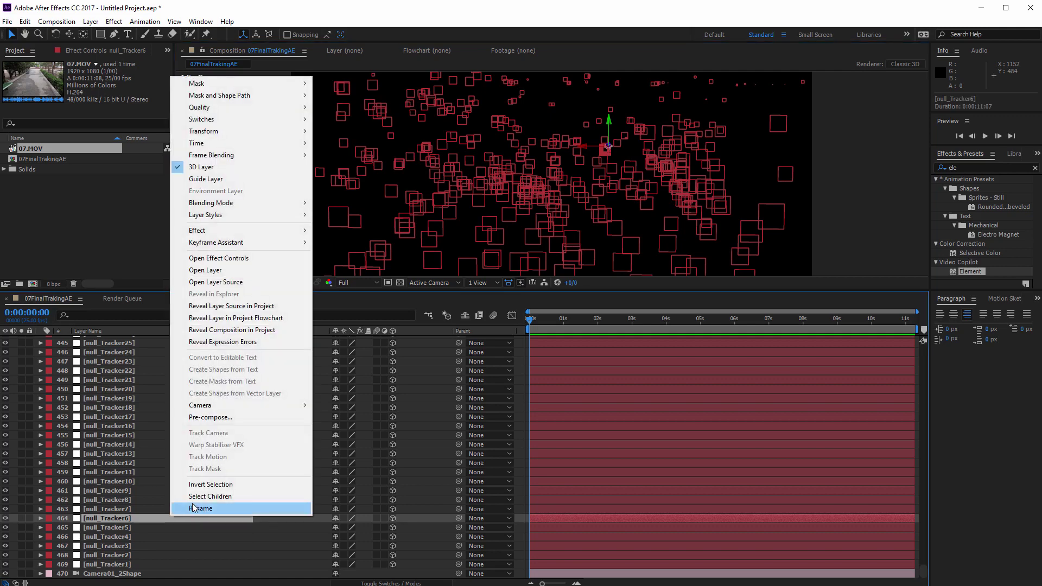
click(198, 510)
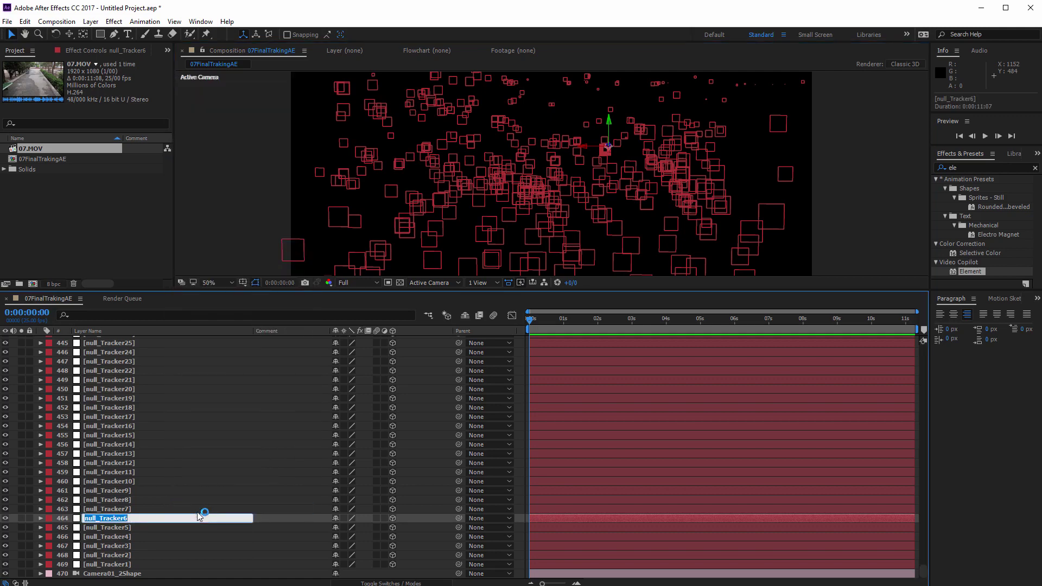
text(01)
key(Return)
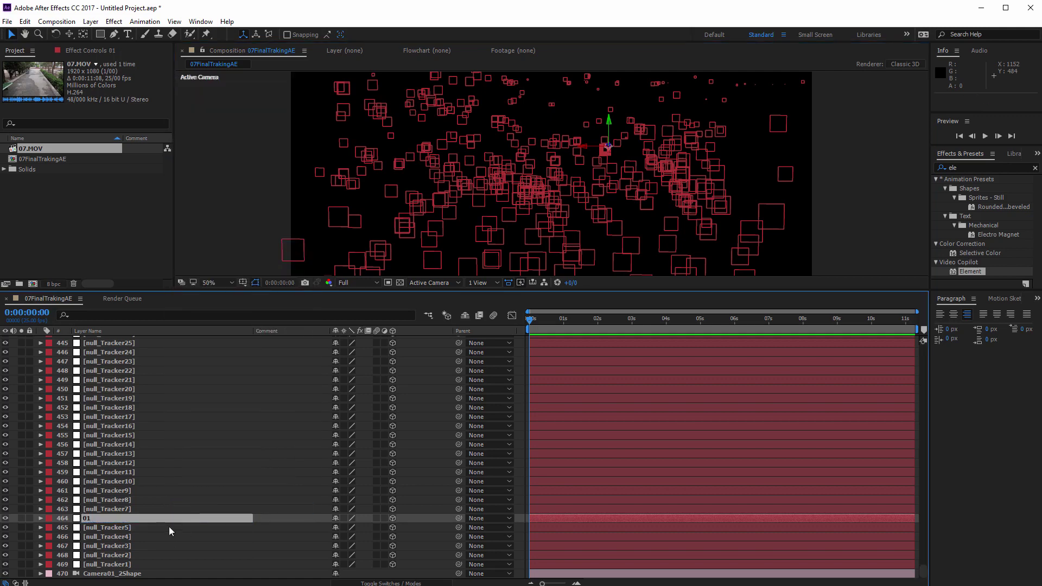
drag(170, 521, 150, 352)
Step: Mark all layers from null_Tracker468 through Camera01_2Shape as shy and hide the shy layers in the timeline
click(100, 360)
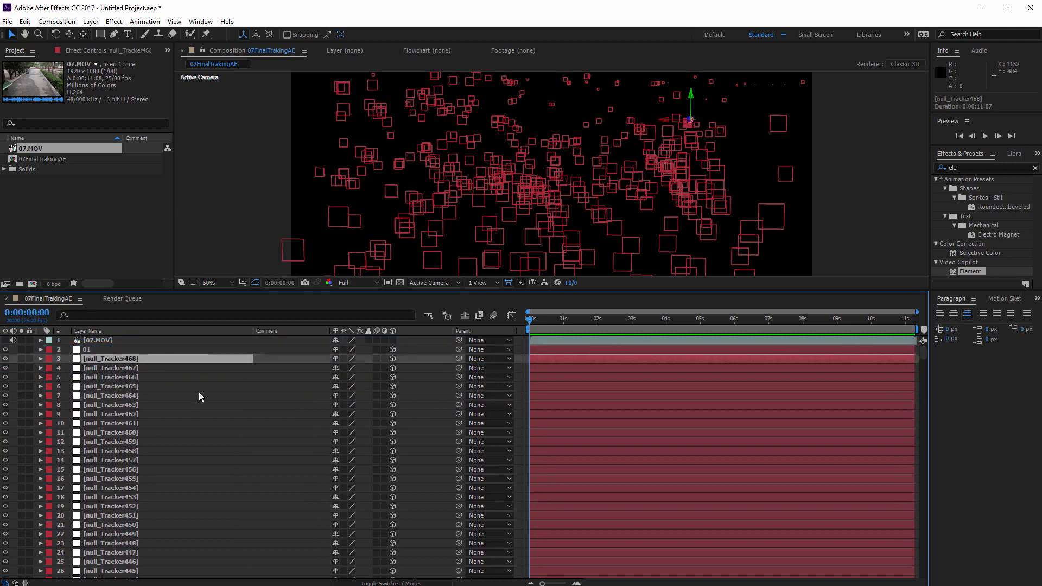
scroll(217, 423, down, 15)
scroll(200, 510, down, 20)
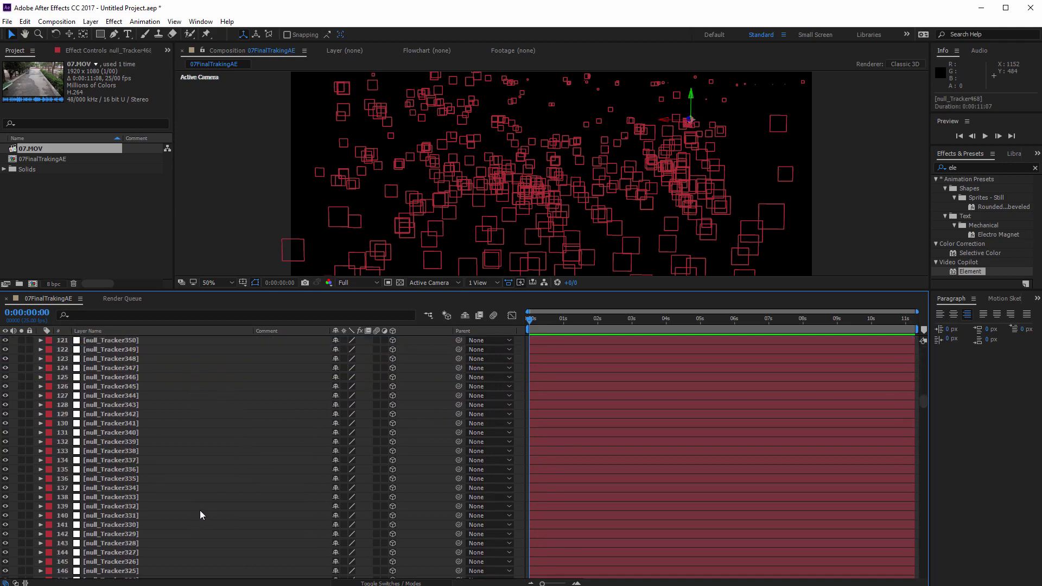
scroll(206, 506, down, 20)
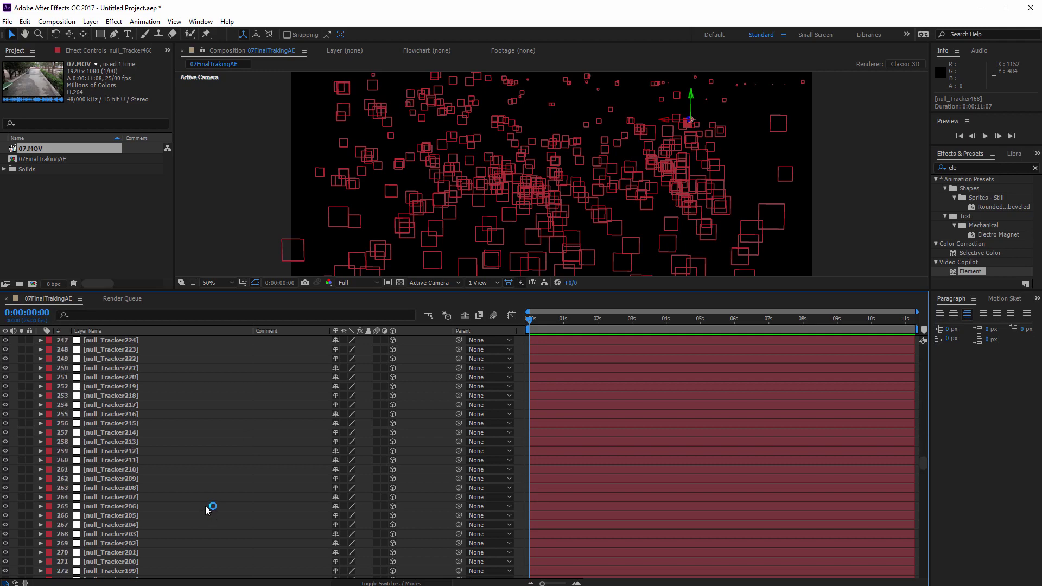
scroll(207, 505, down, 19)
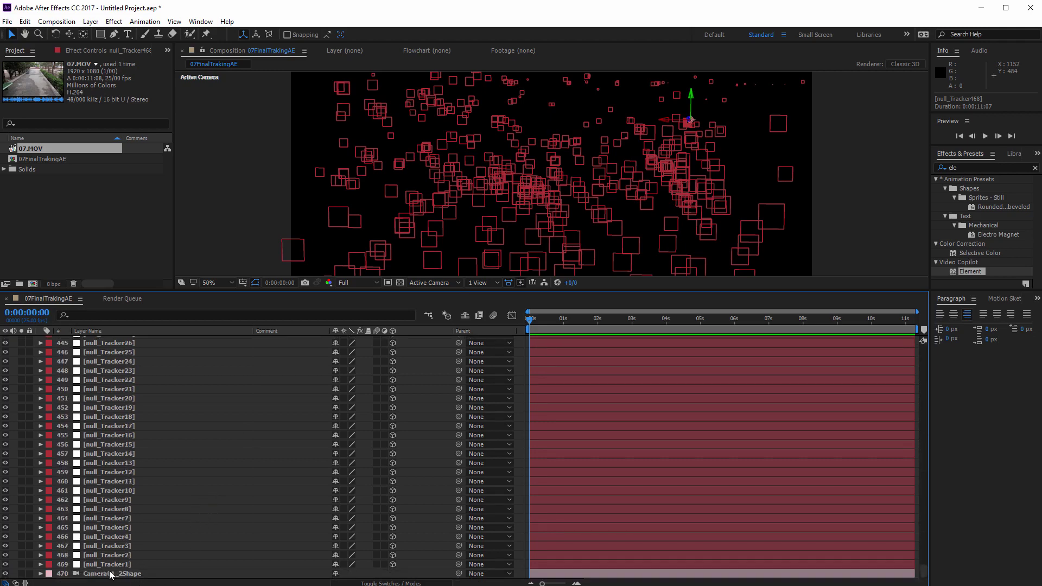
shift+click(112, 574)
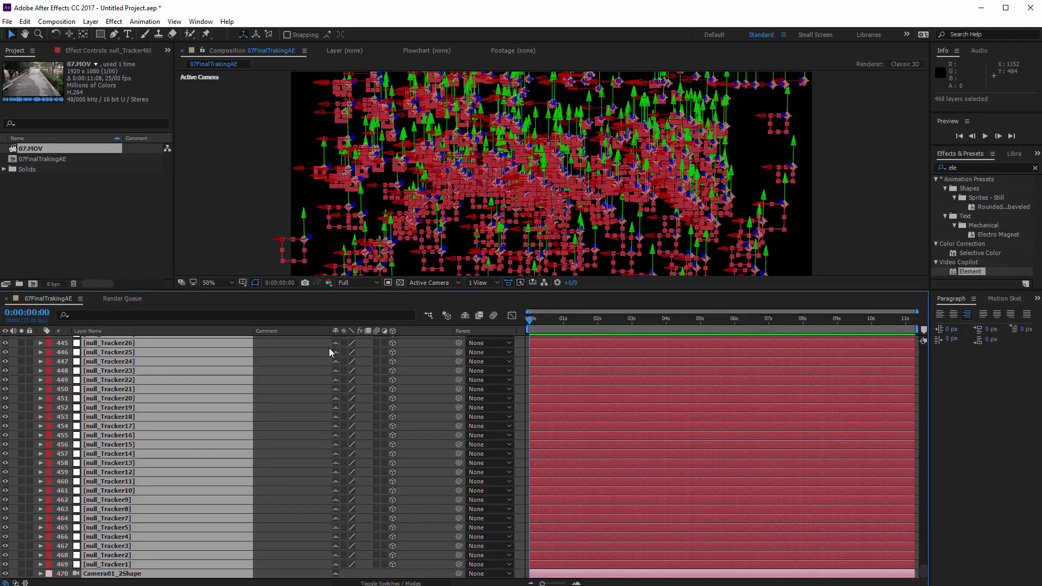
click(466, 316)
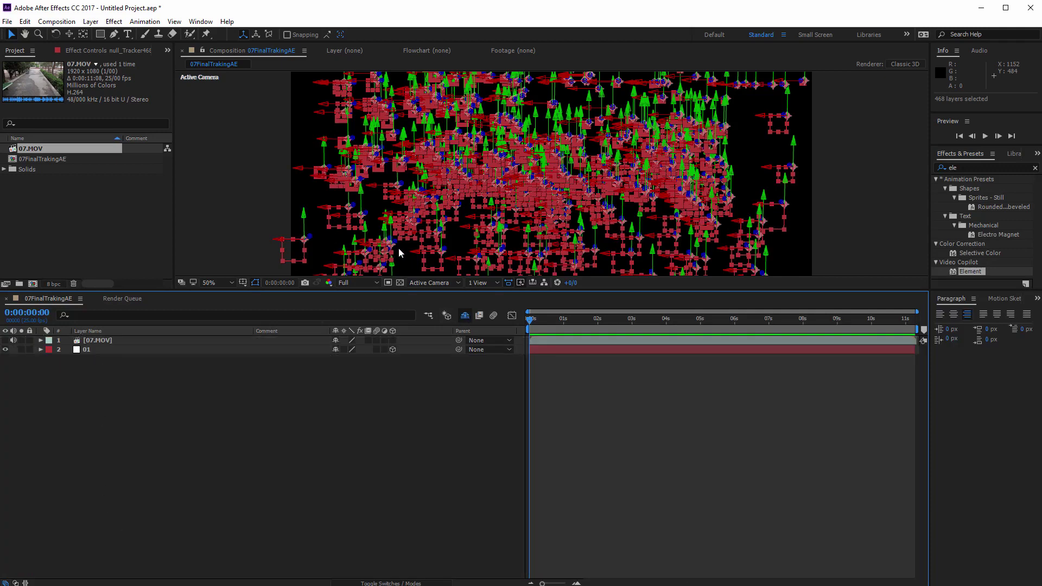
Step: Solo the 01 and 07.MOV layers and preview how the tracked null follows the footage
click(20, 350)
click(21, 339)
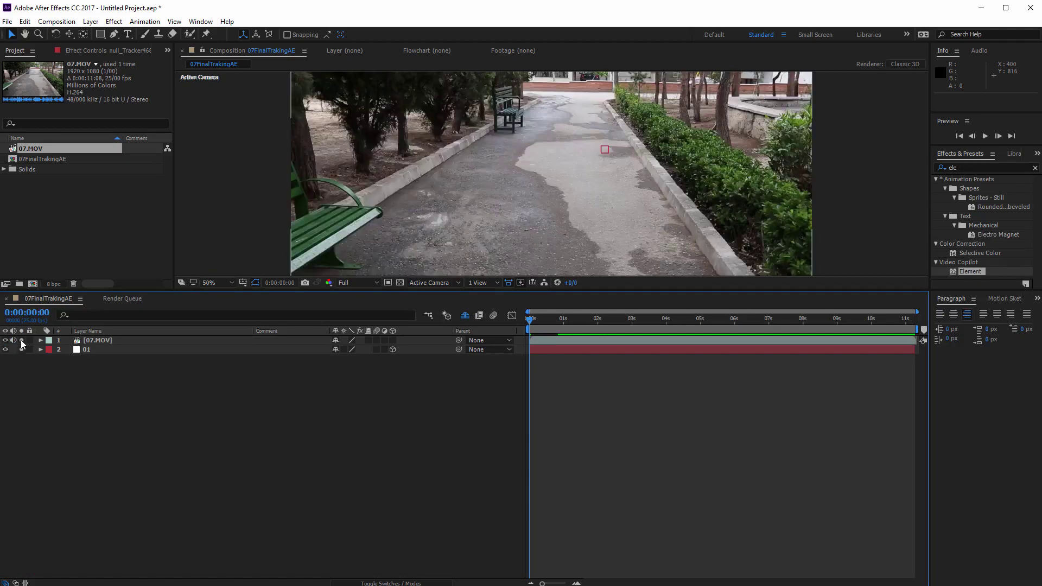
key(space)
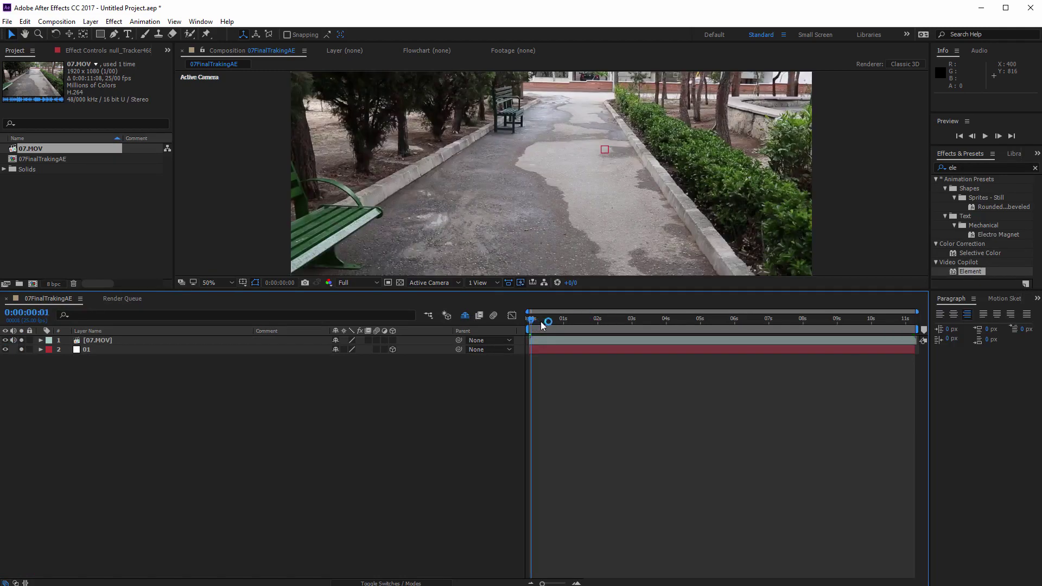
key(space)
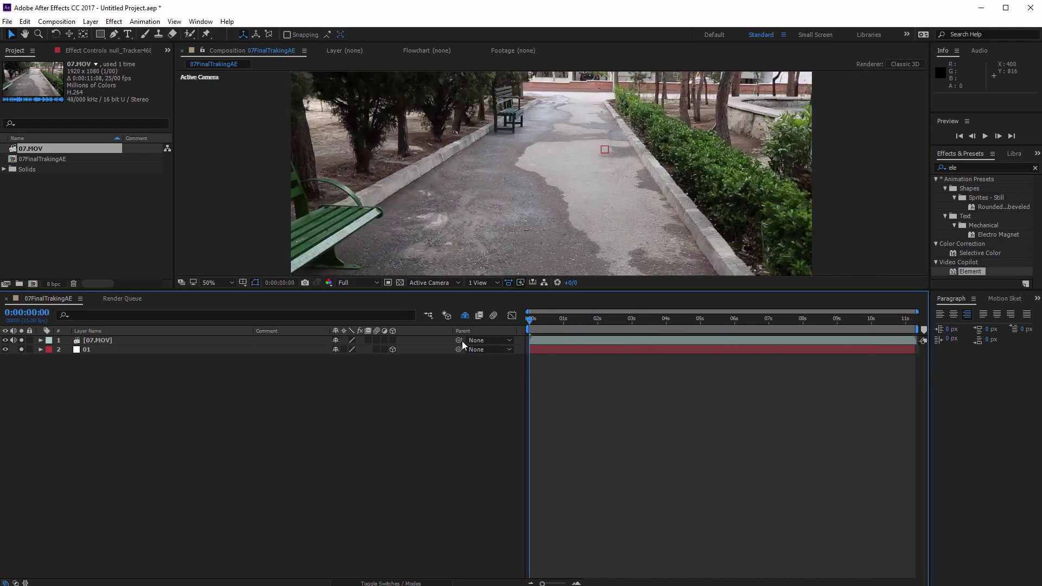
Step: Create a 1920 x 1080 px solid named E3D and apply the Video Copilot Element effect to it
right_click(252, 385)
mouse_move(267, 389)
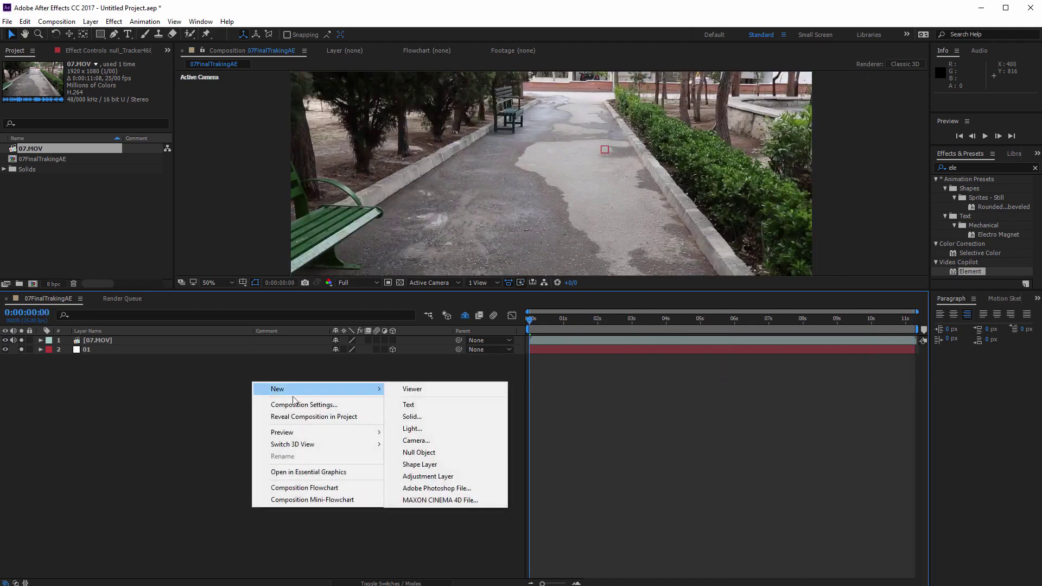
click(409, 417)
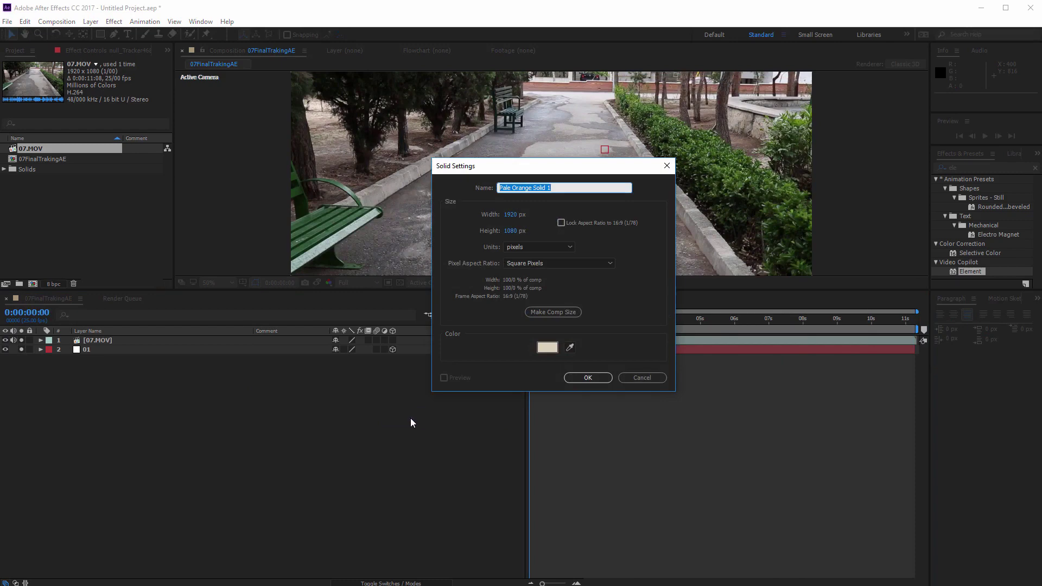
text(E3D)
key(Return)
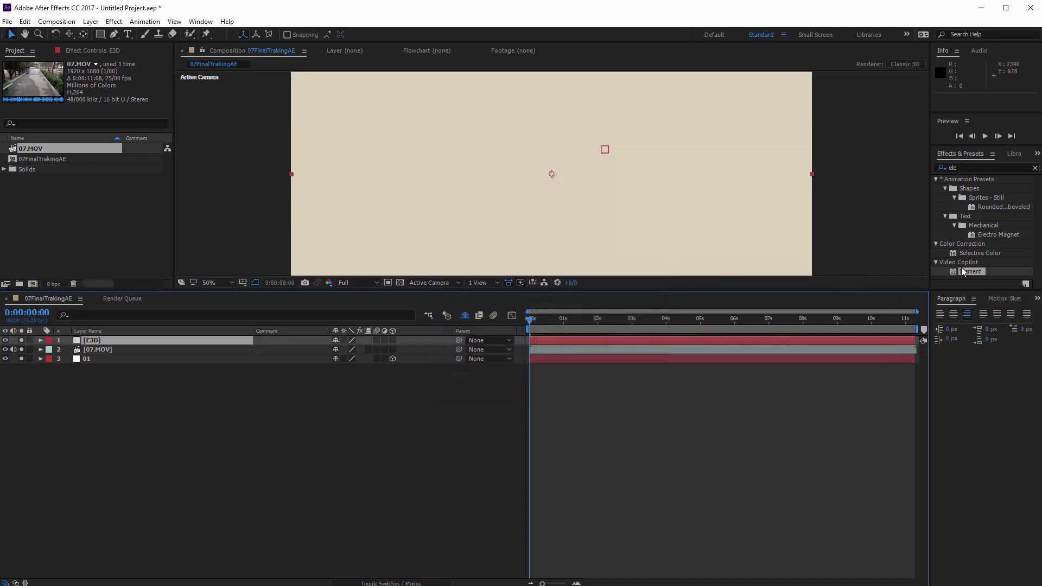
drag(962, 272, 656, 221)
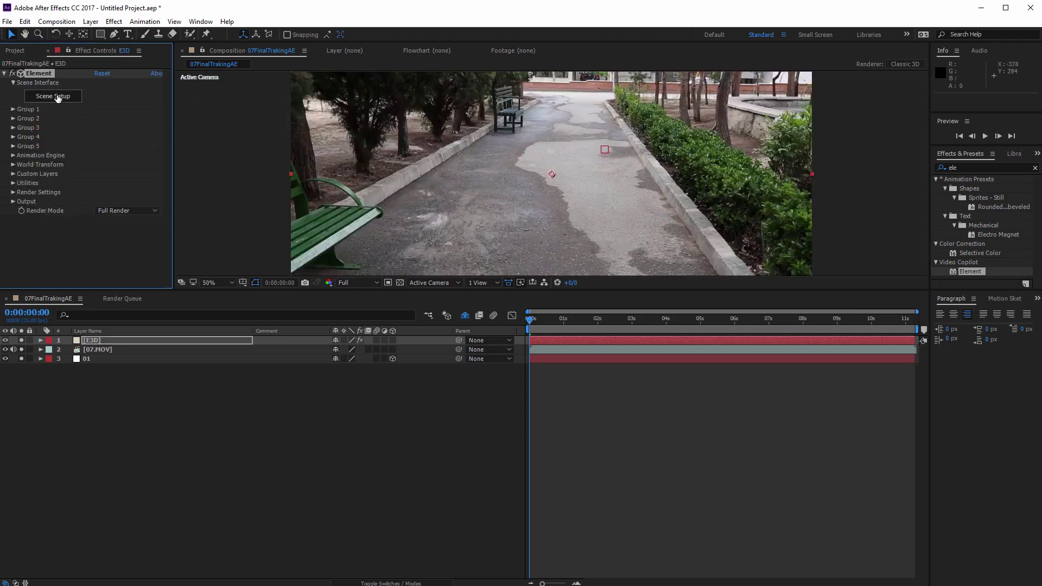
Step: Add the statue model from the Starter_Pack_Physical library to the Element scene and apply the scene setup
click(53, 96)
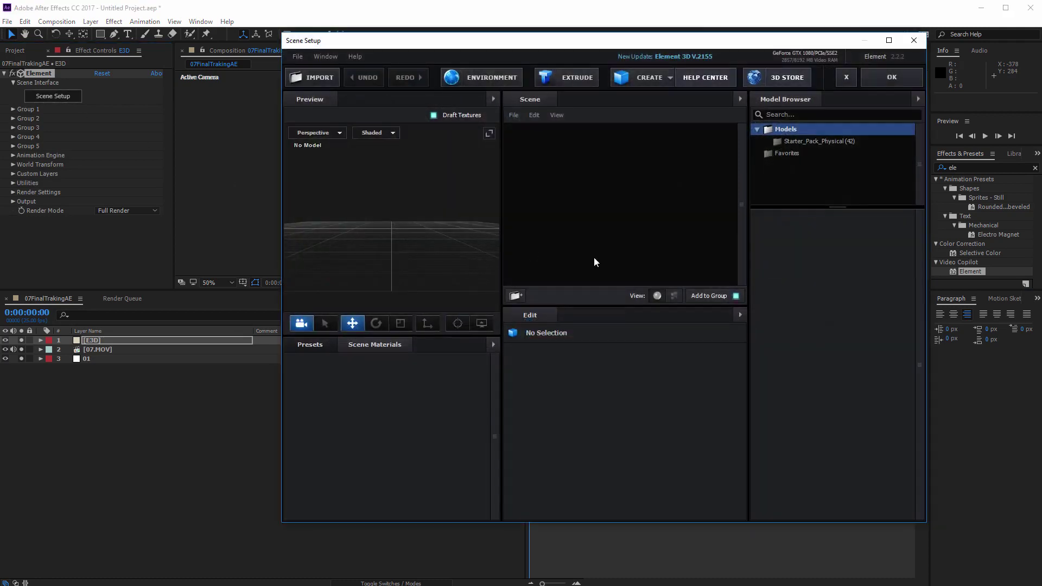
click(820, 143)
scroll(853, 360, down, 1)
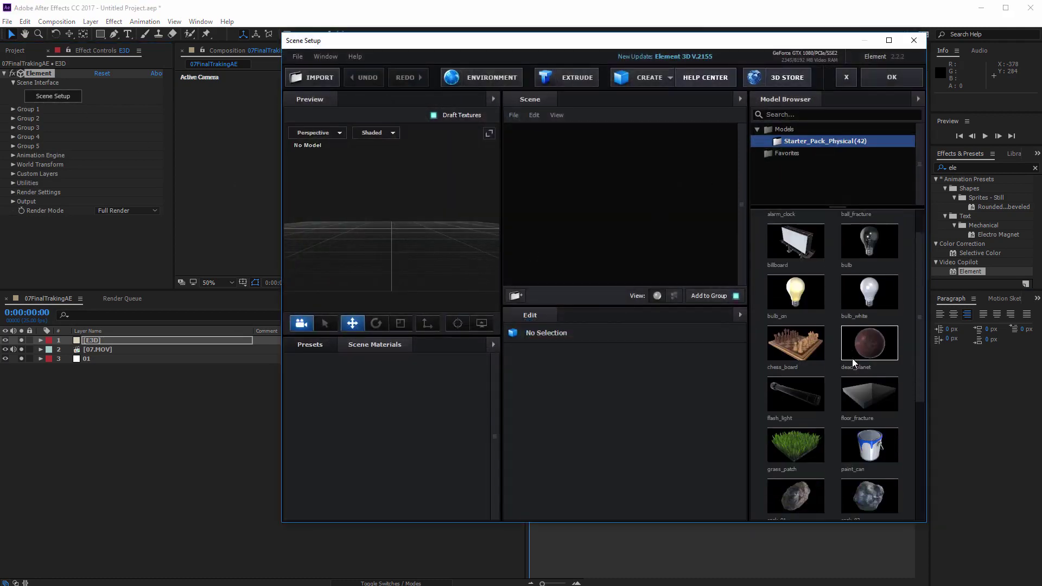
scroll(853, 363, down, 2)
scroll(858, 479, down, 3)
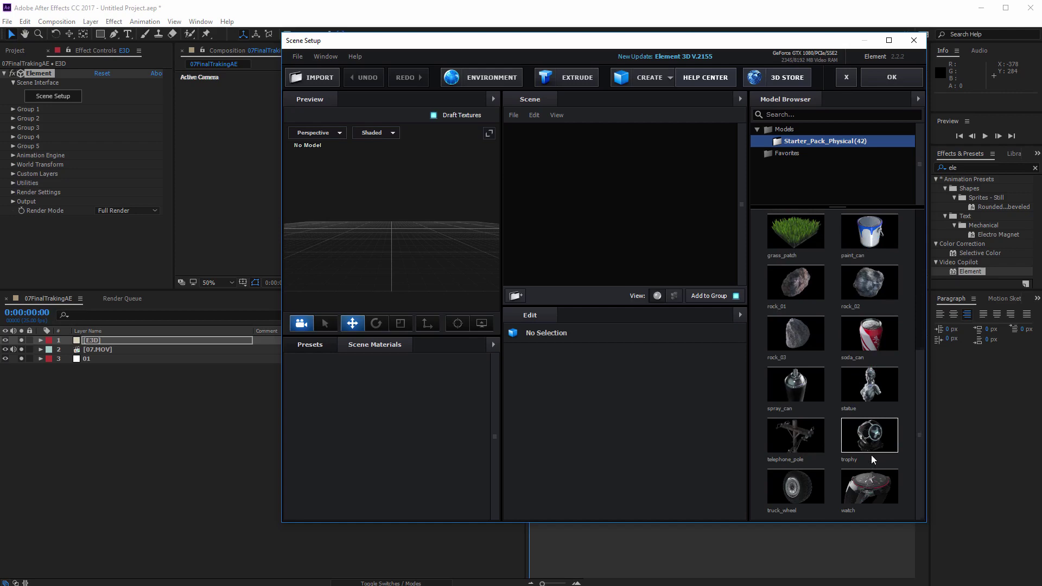
click(869, 387)
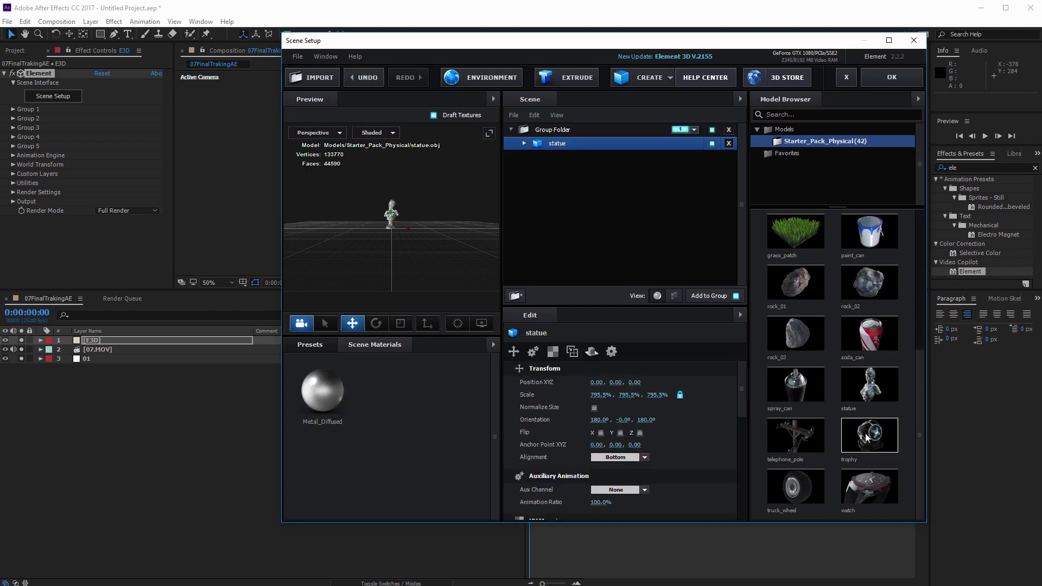
click(884, 79)
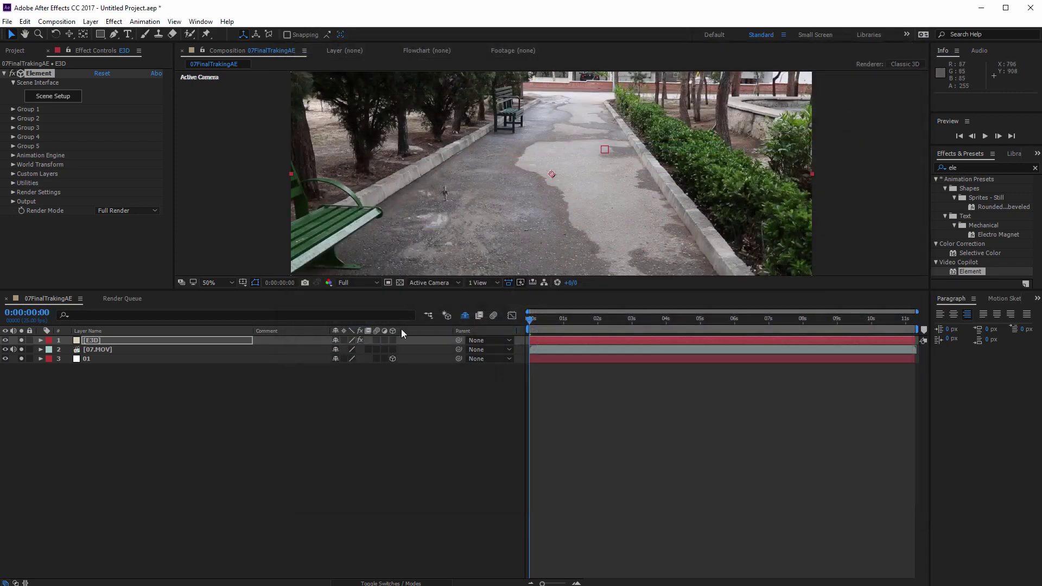
Step: Scrub the opening frames to compare the tracked null 01 with the statue's placement on the path
click(102, 360)
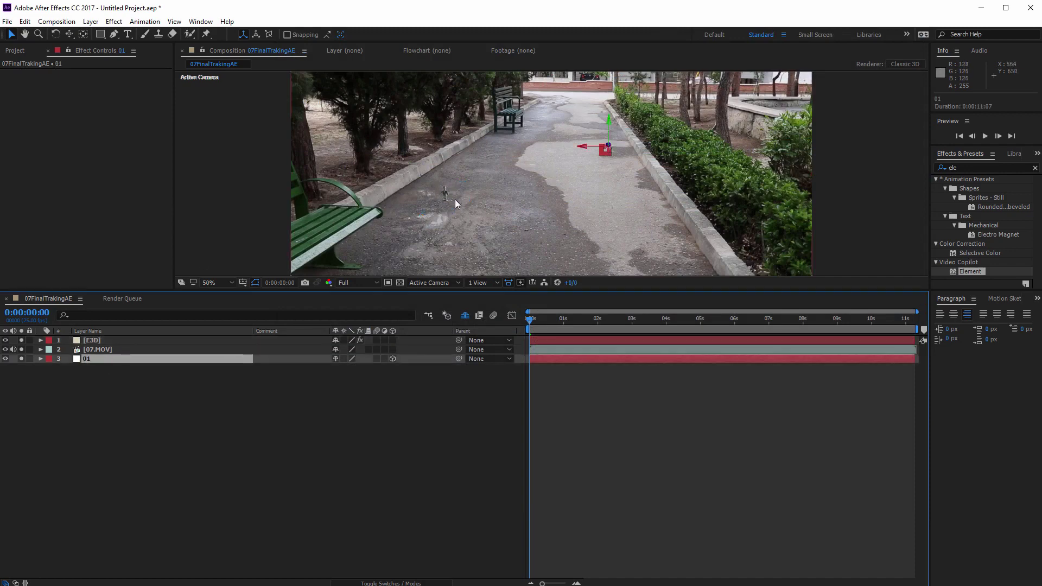
drag(530, 318, 519, 344)
Step: Copy null 01's X position, -1023/4, into the X position of Element's Group 1 Particle Replicator on the E3D layer
click(96, 340)
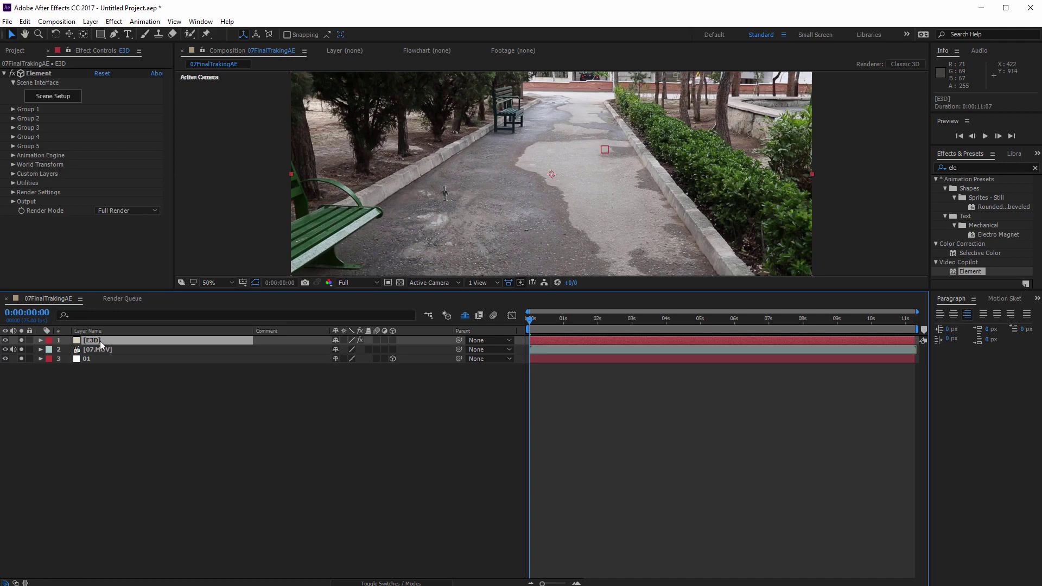
click(13, 110)
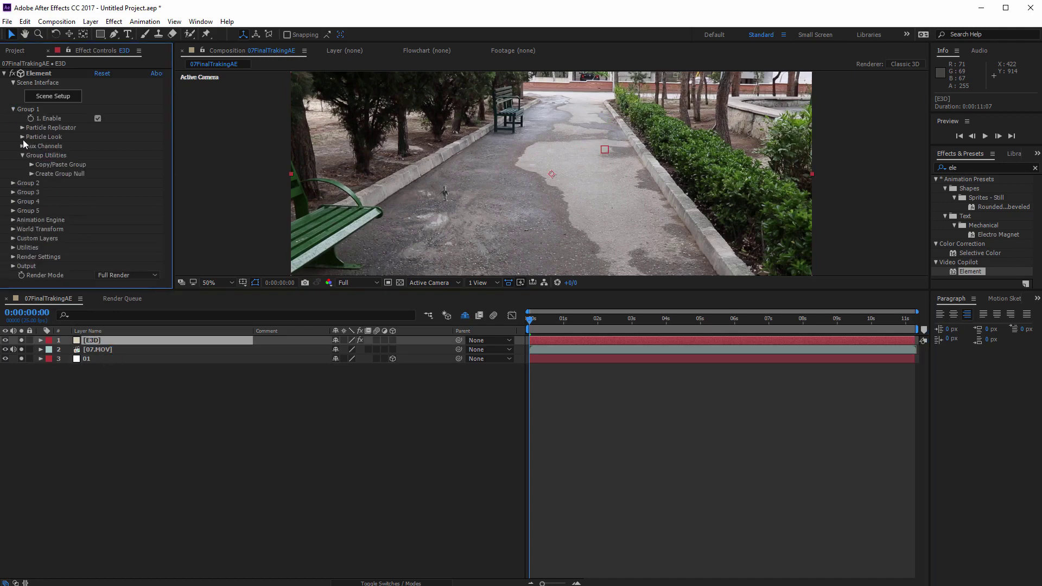
click(22, 128)
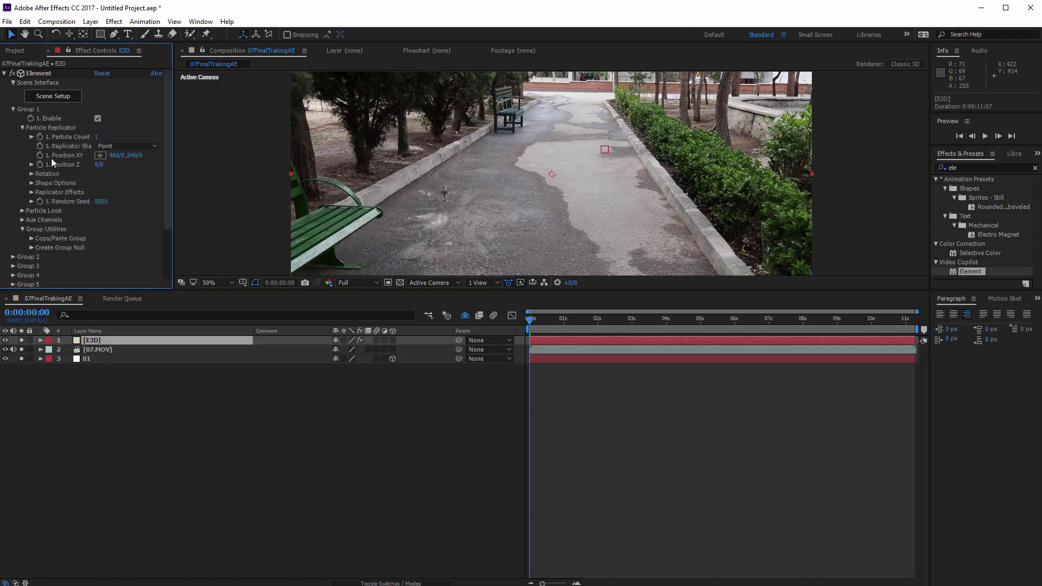
click(93, 361)
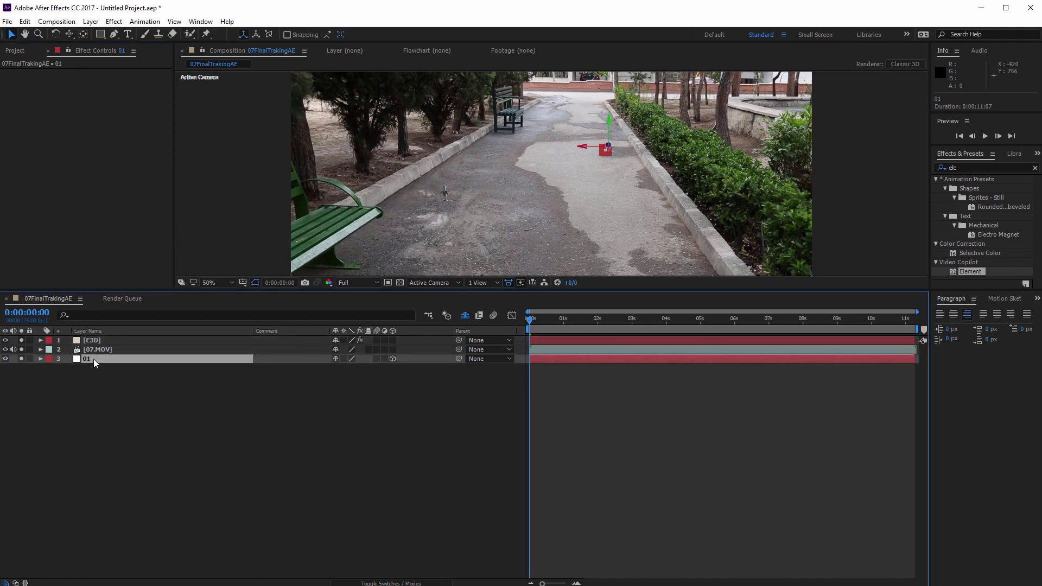
key(p)
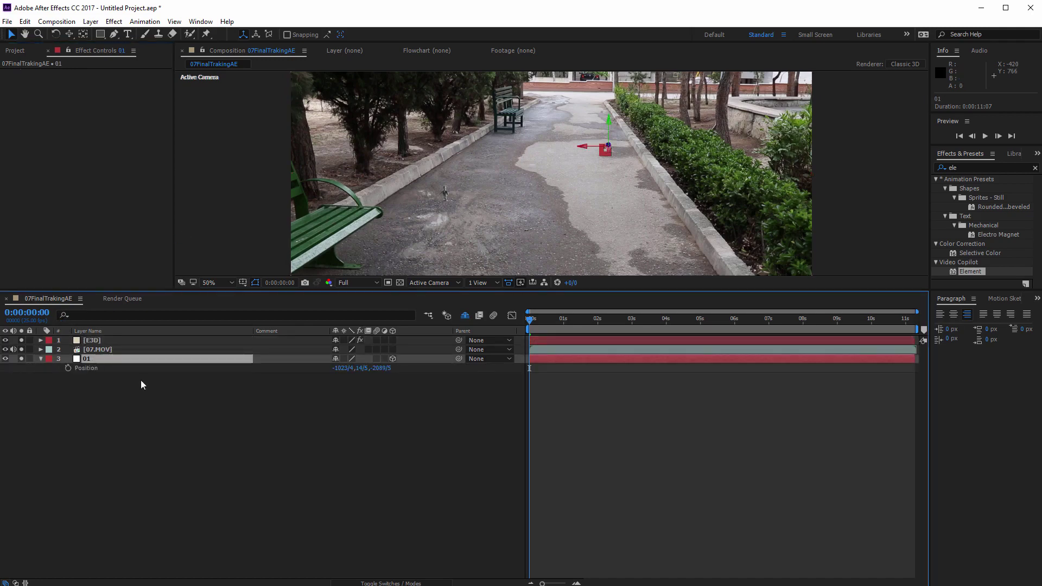
click(346, 369)
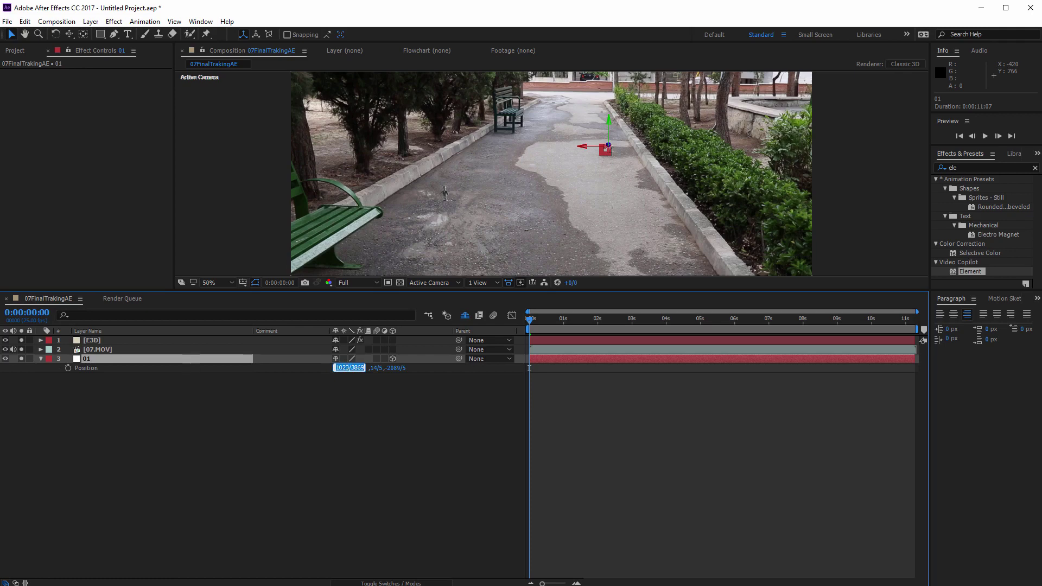
click(97, 341)
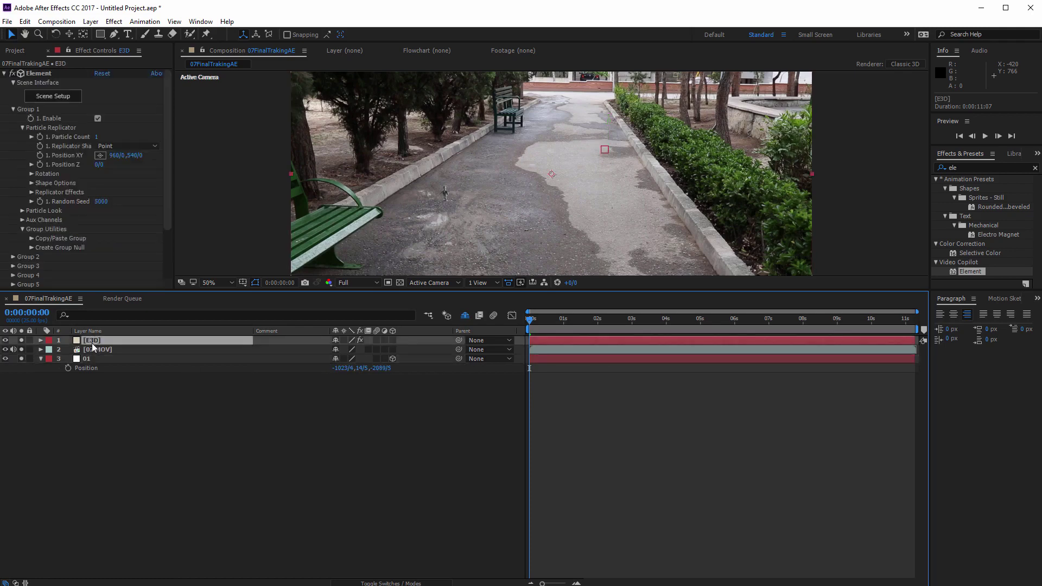
click(116, 155)
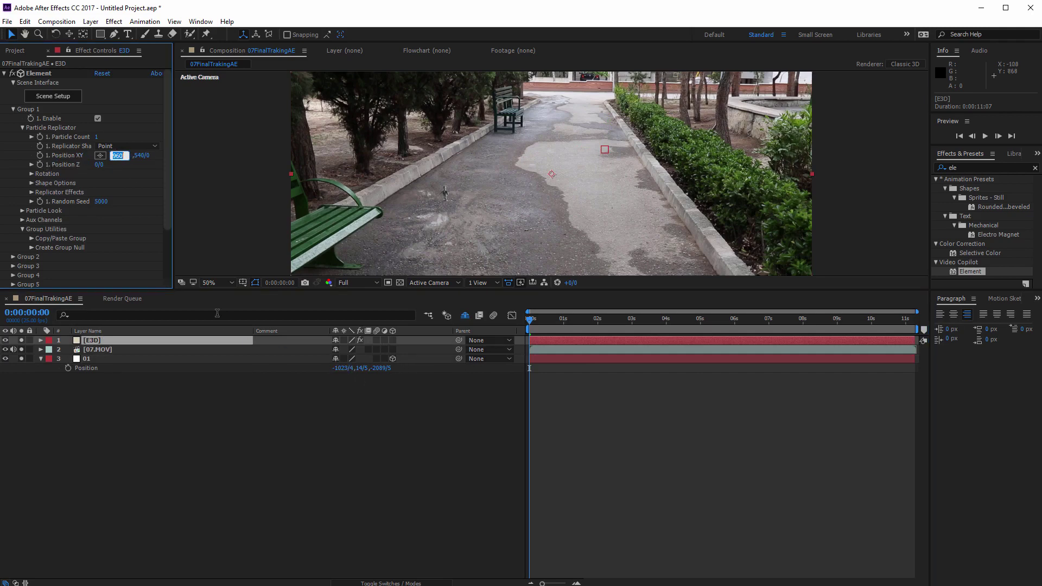
Step: Copy null 01's Y and Z positions, 14/5 and -2089/5, into Group 1's replicator position and scrub to check the placement
click(362, 369)
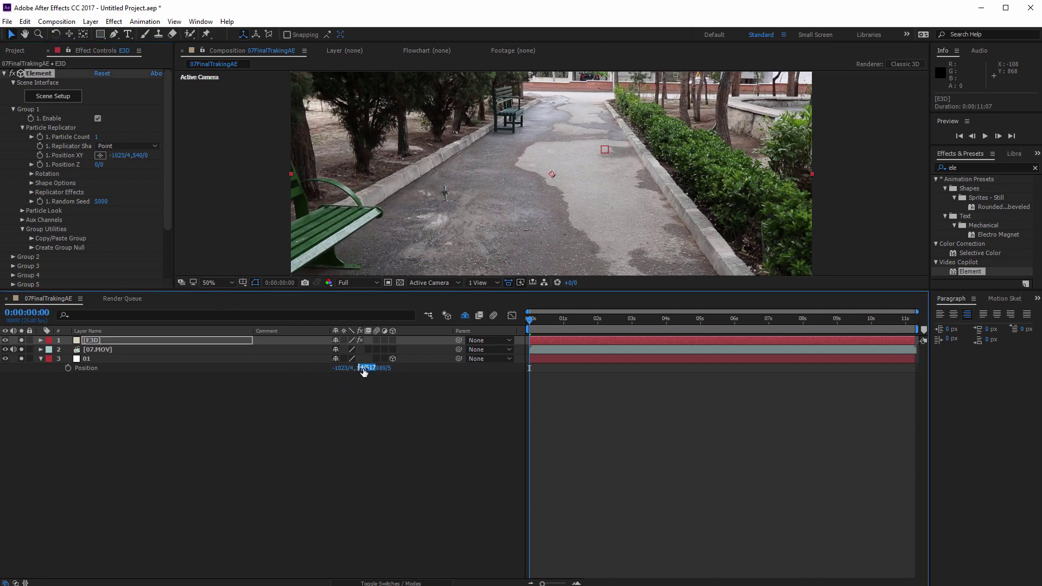
click(141, 155)
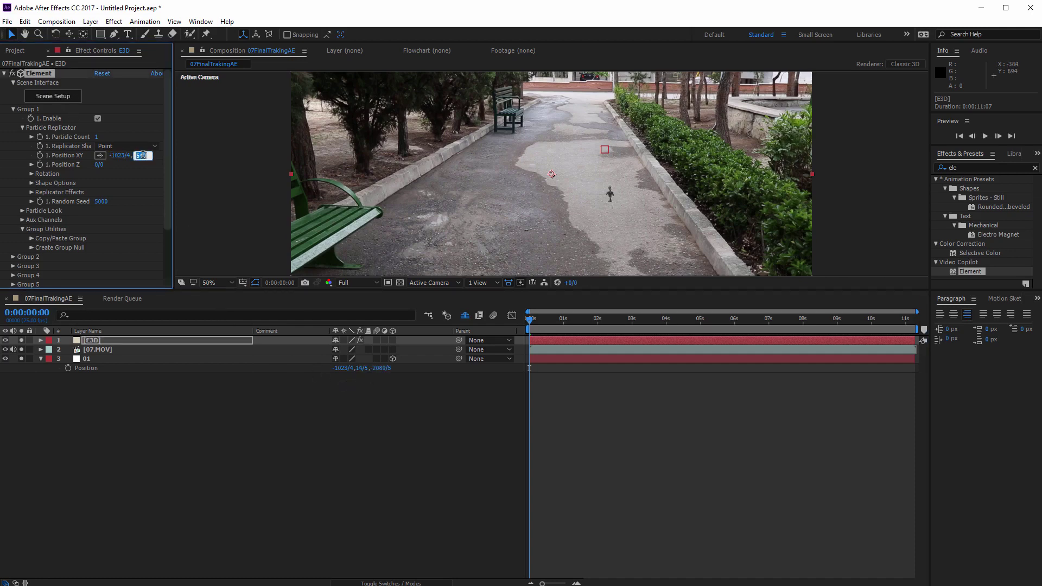
click(384, 368)
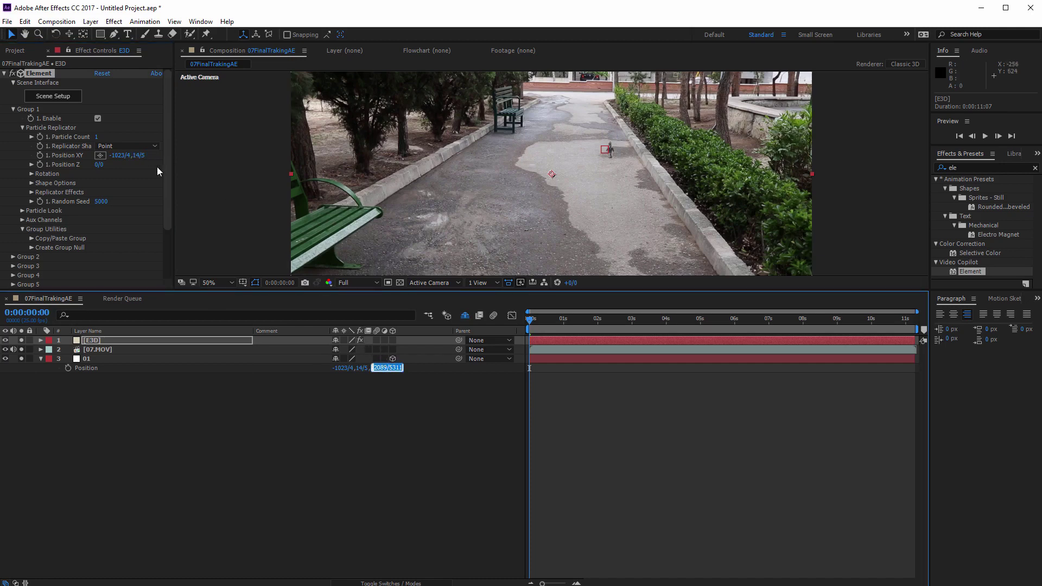
click(102, 166)
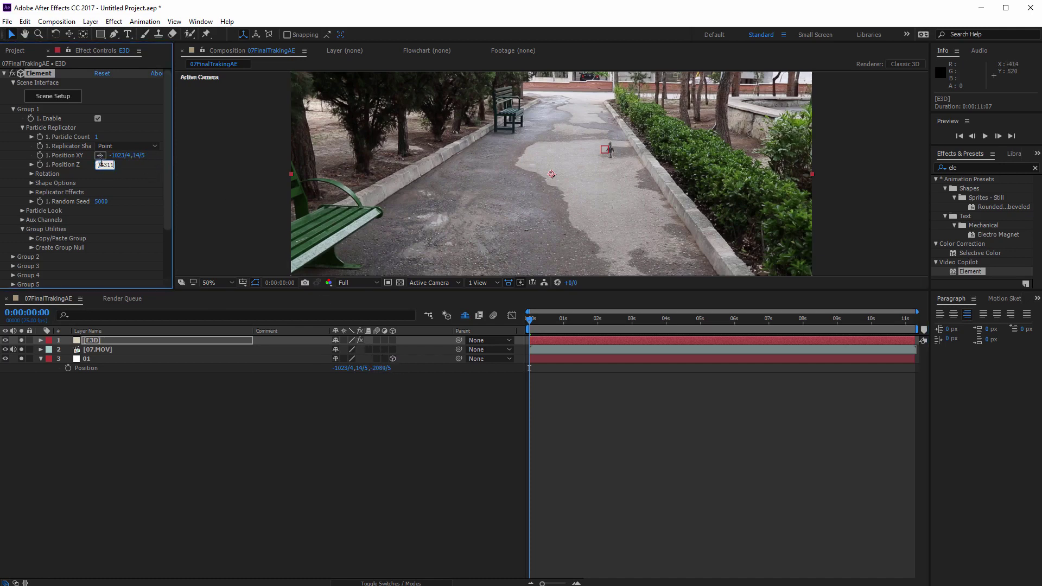
click(307, 457)
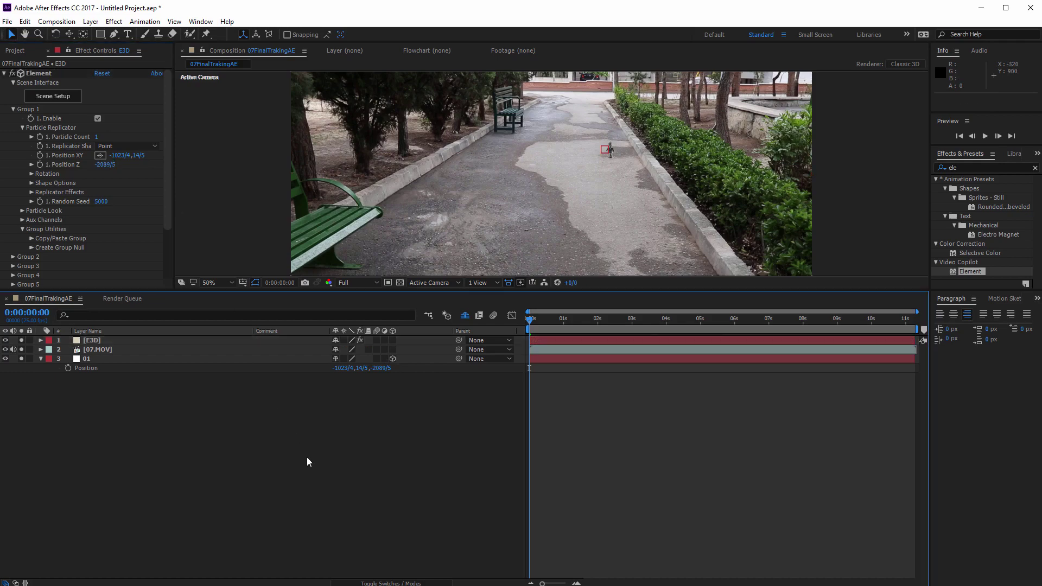
drag(532, 320, 514, 357)
Step: Set the Particle Size of Group 1 to 60 in the Particle Look settings to enlarge the statue
click(22, 127)
click(23, 137)
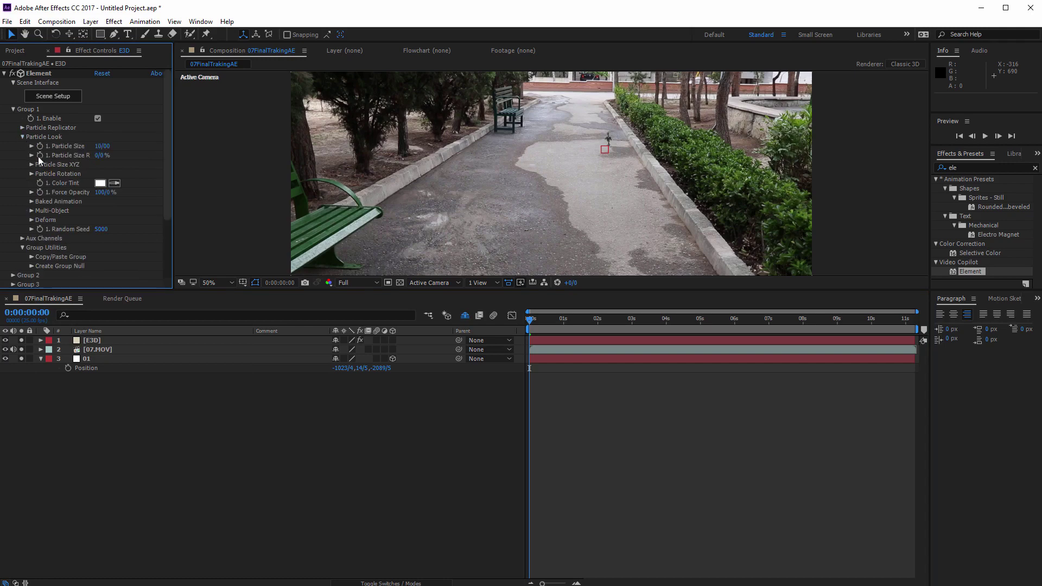
drag(101, 152, 617, 318)
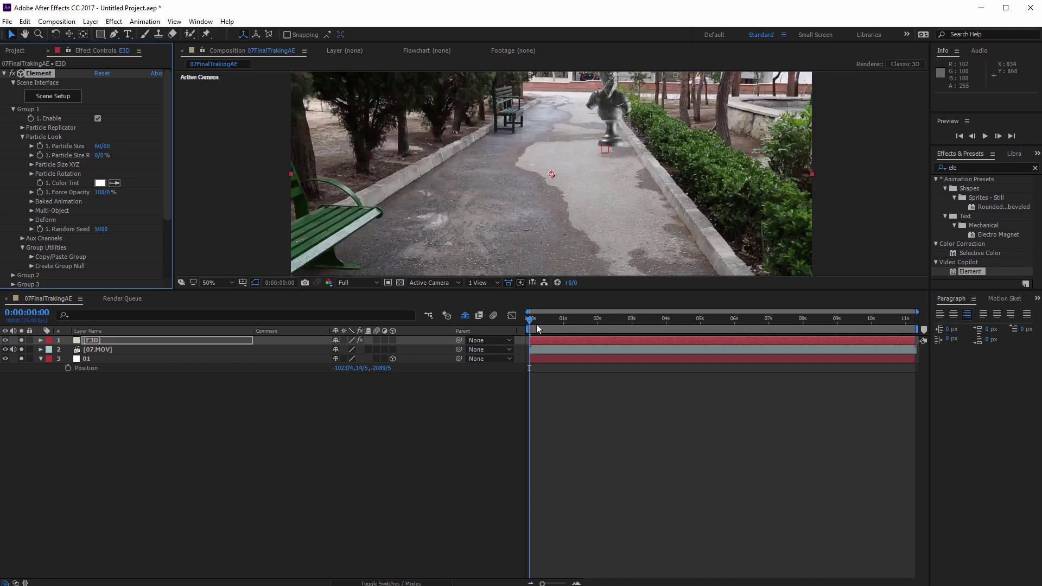
Step: Preview the composition from about frame 4 to check how the enlarged statue follows the tracked footage
drag(538, 329, 535, 365)
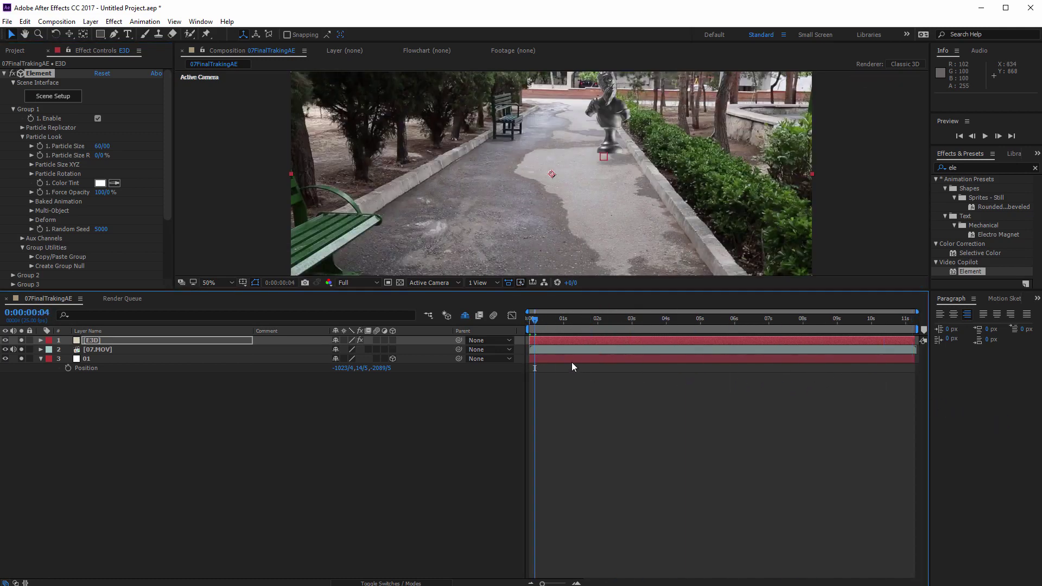
key(space)
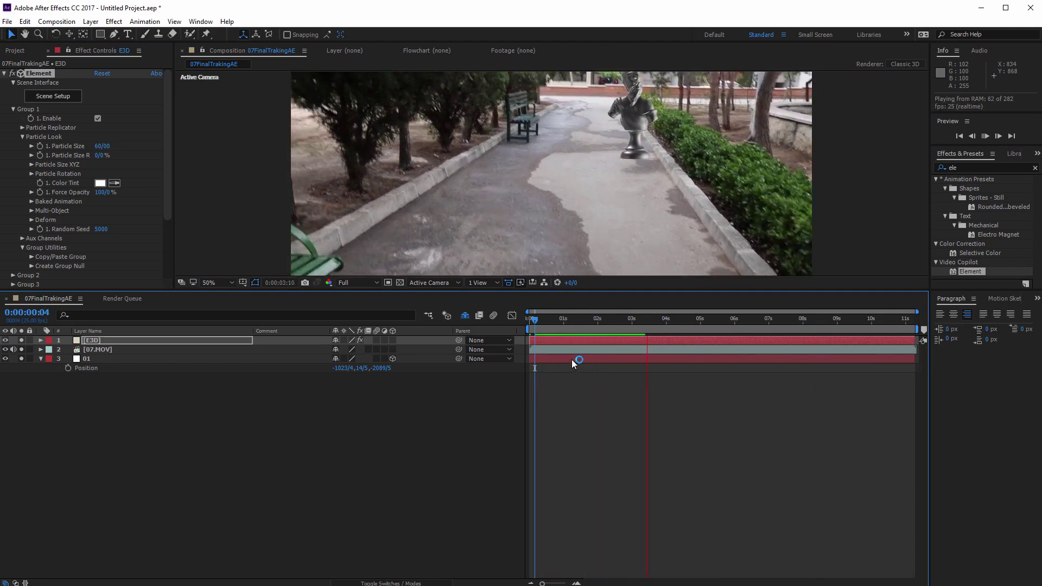
key(space)
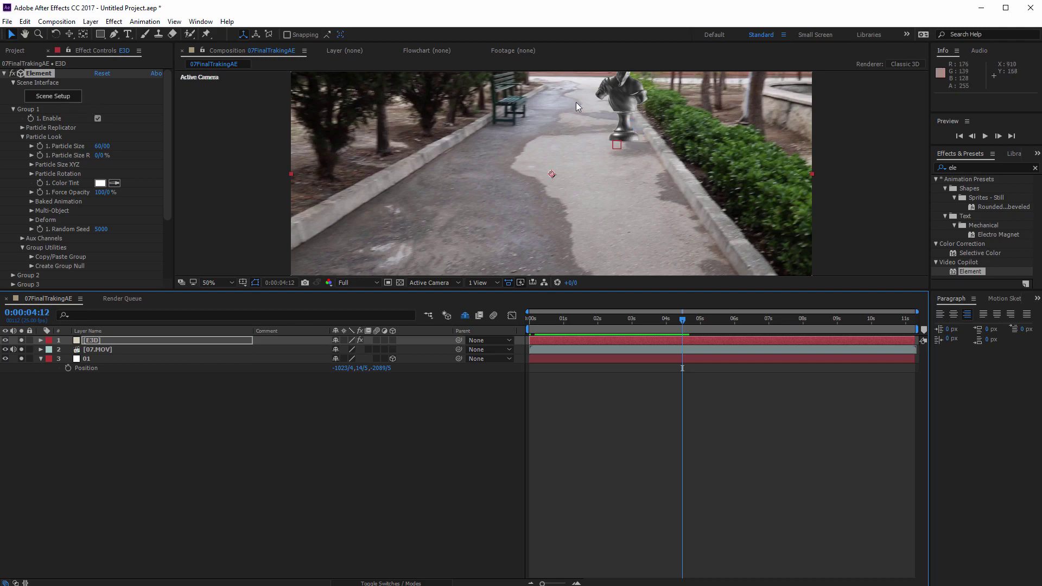
Step: Create a plane model in the Element scene, move it out of the statue's group folder and assign it to group 2
click(74, 96)
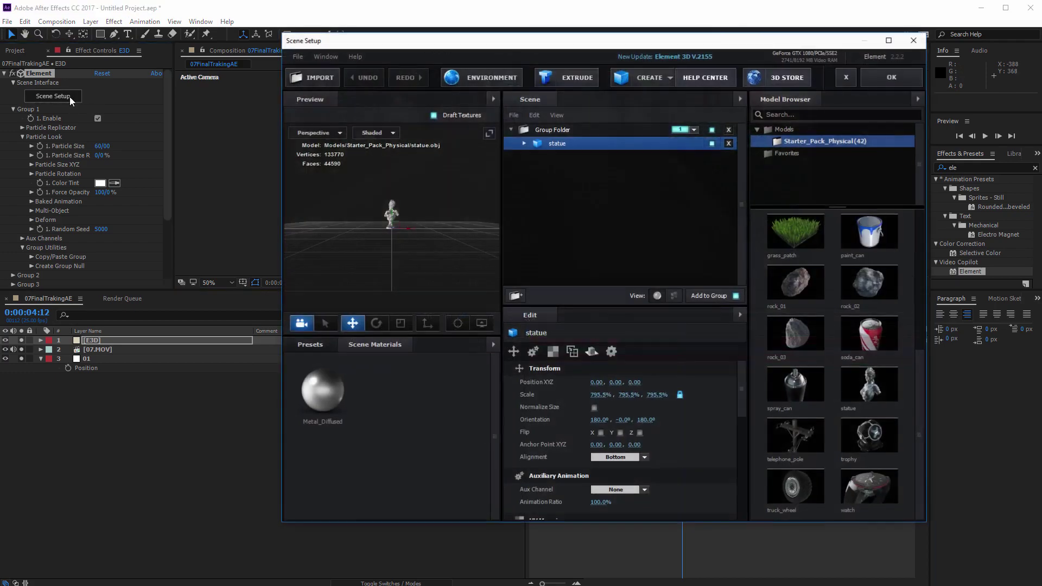
click(642, 78)
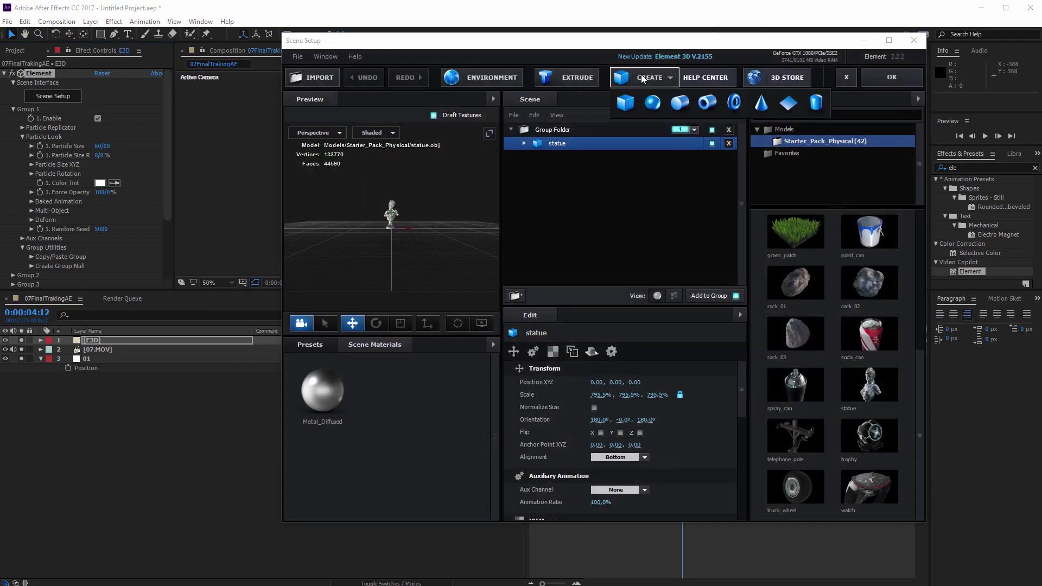
click(790, 103)
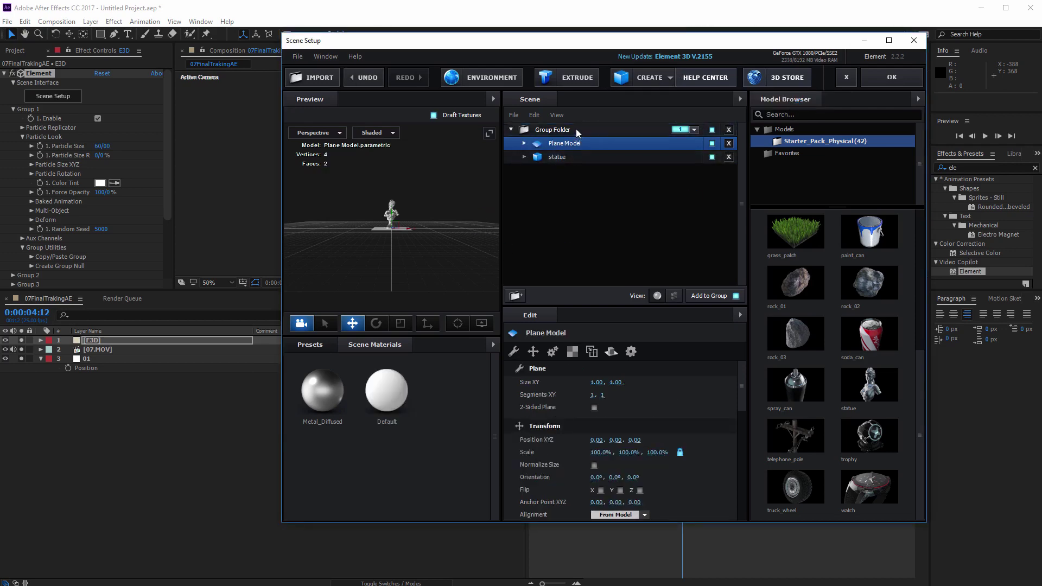
drag(562, 143, 545, 123)
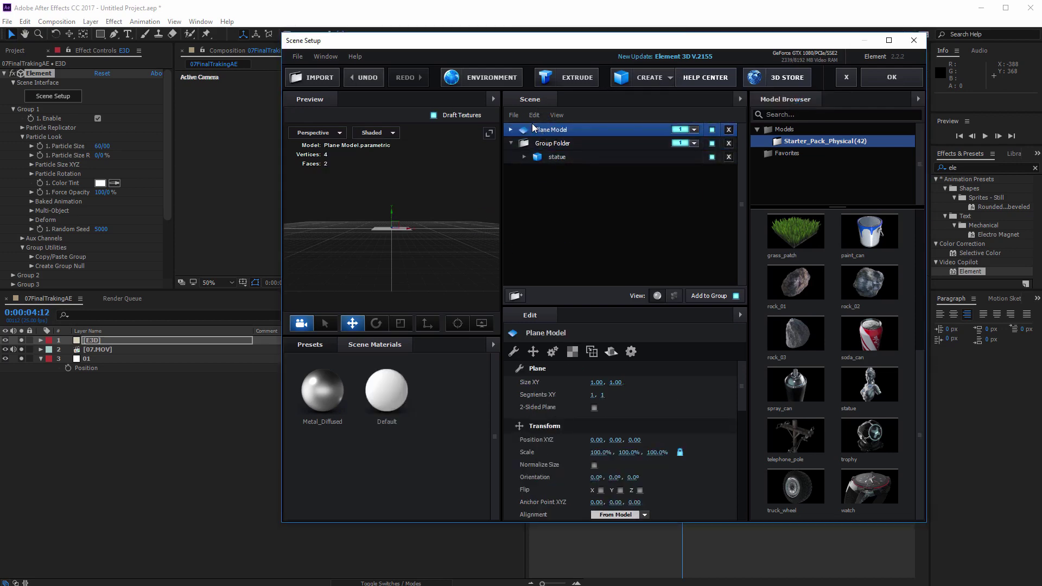
click(694, 130)
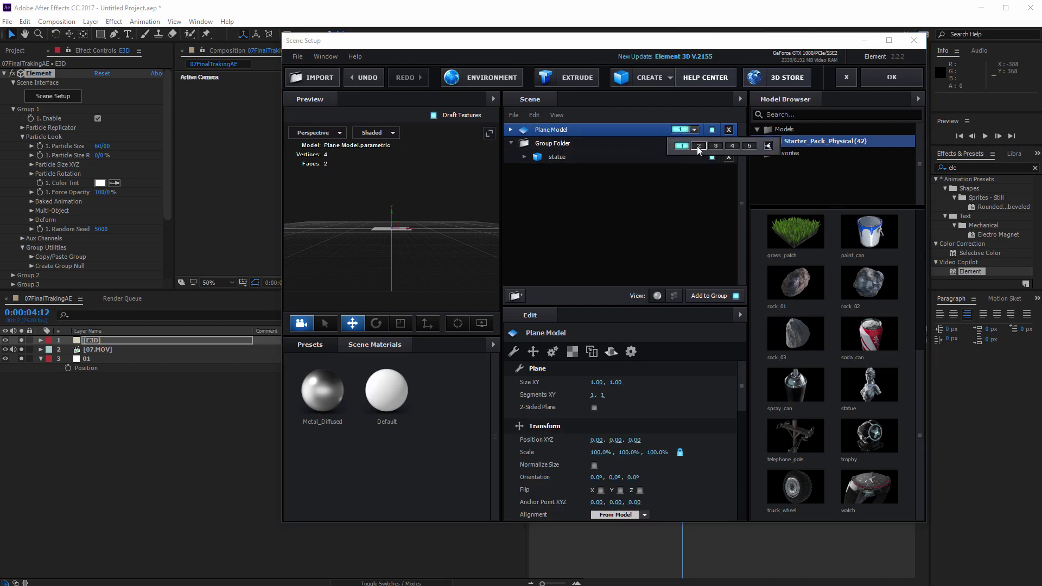
click(699, 146)
Step: Scale the plane model to about 2096% in X and 1432.5% in Z, and apply the scene setup
mouse_move(402, 261)
mouse_down()
mouse_move(420, 277)
mouse_move(393, 244)
mouse_up()
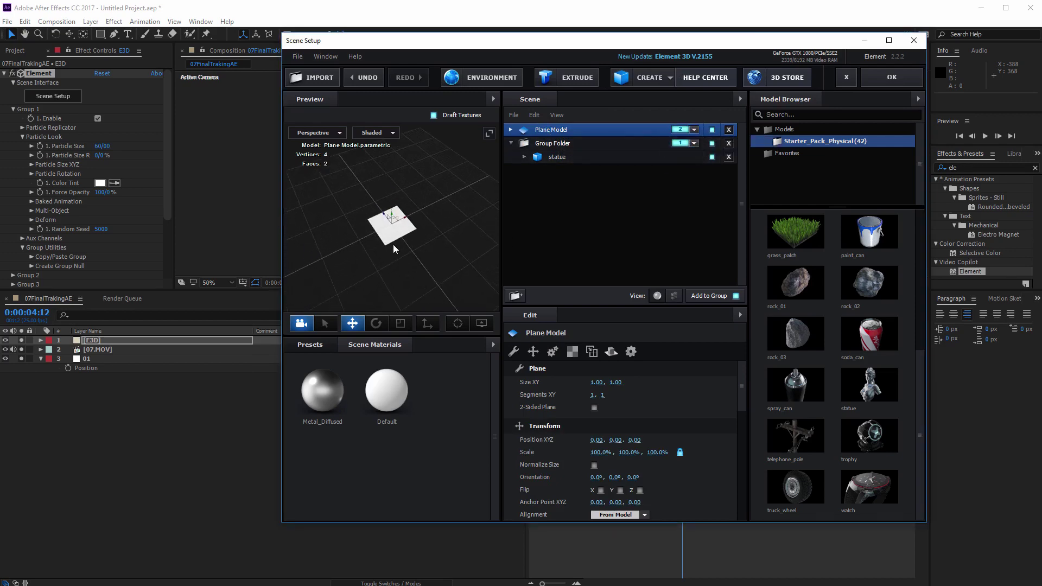
click(400, 323)
drag(384, 215, 357, 154)
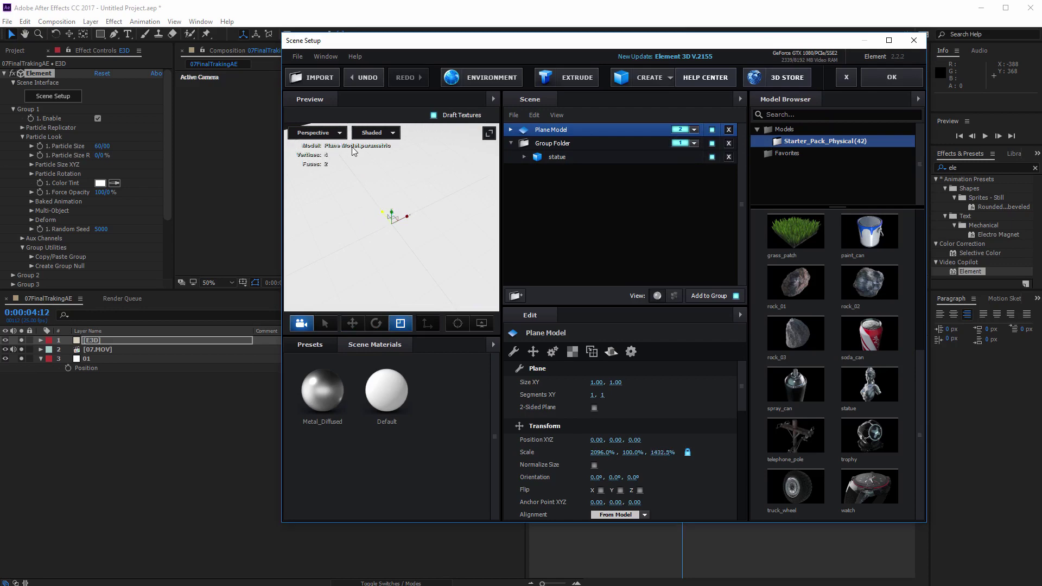
click(890, 77)
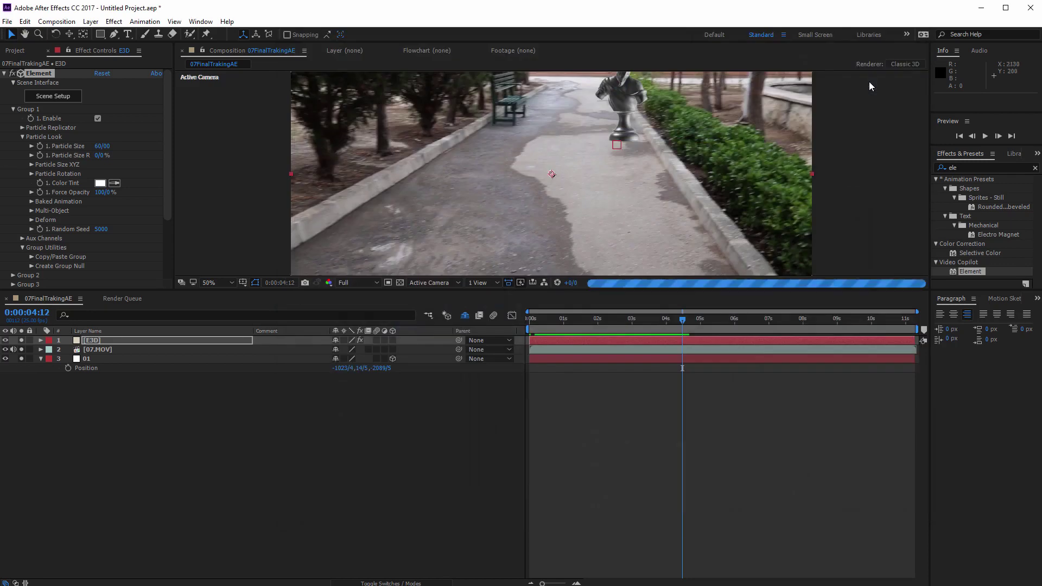
Step: Set the Particle Replicator Position XY of Group 2 in Element to -1023/4, 14/5, copied from the position of layer 01
click(120, 359)
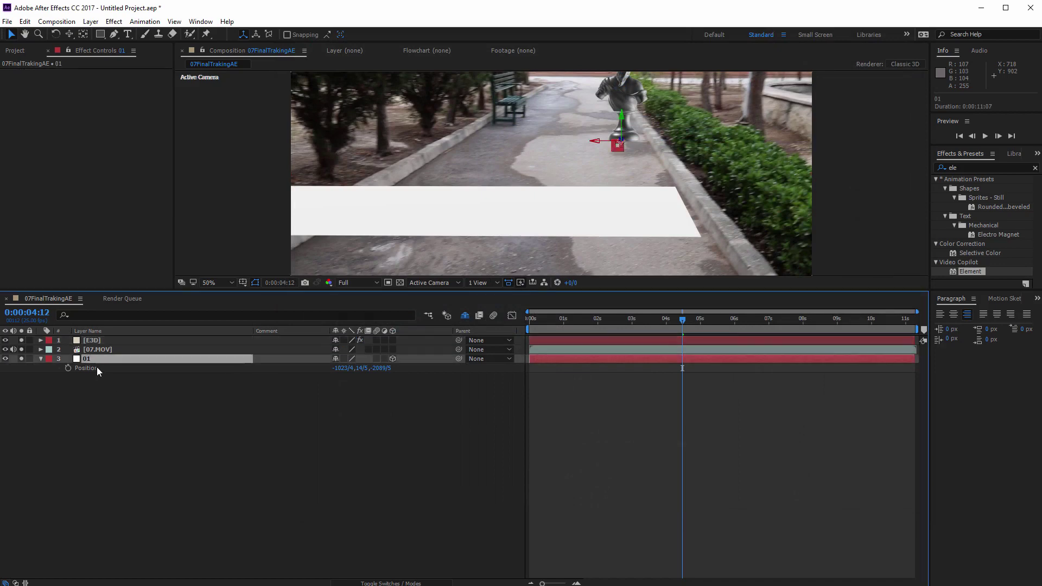
click(103, 367)
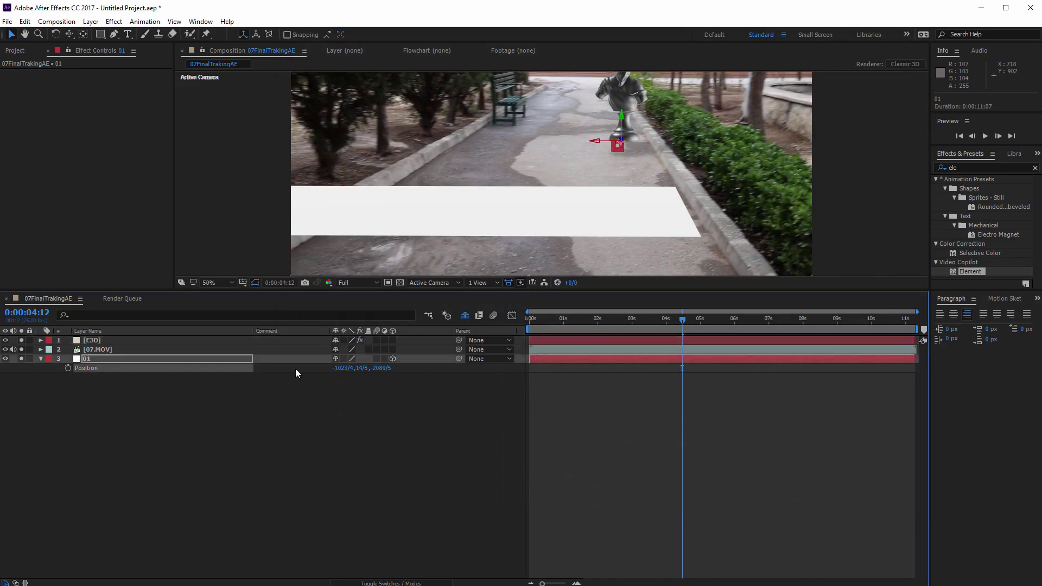
click(350, 369)
click(91, 341)
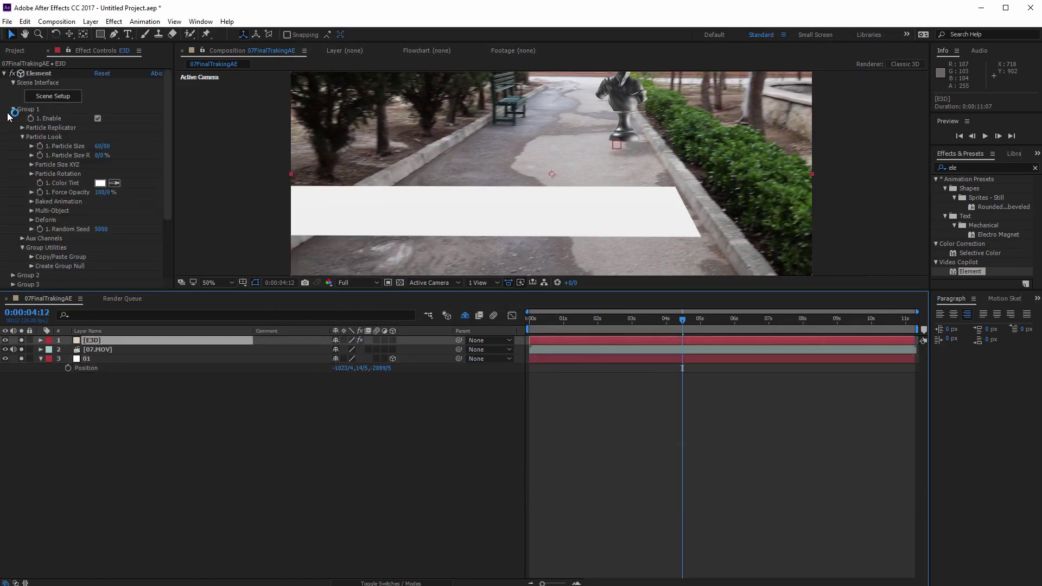
click(13, 109)
click(12, 117)
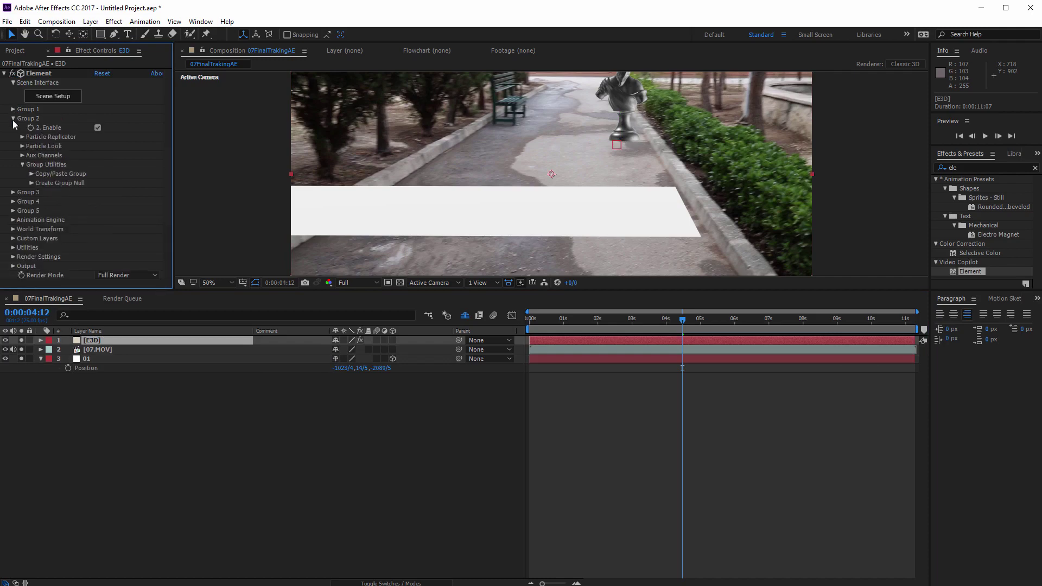
click(22, 137)
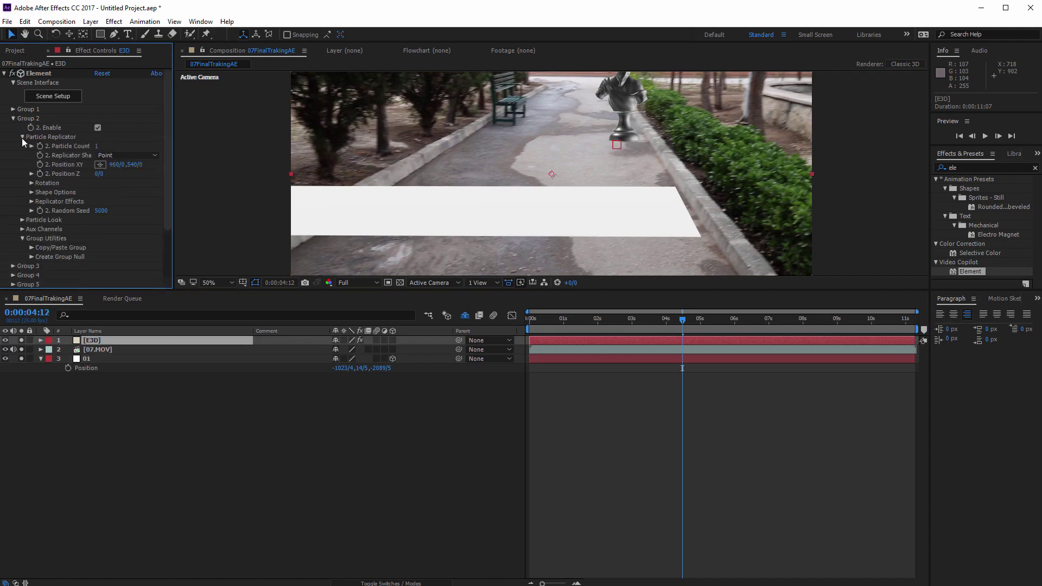
click(118, 164)
click(363, 368)
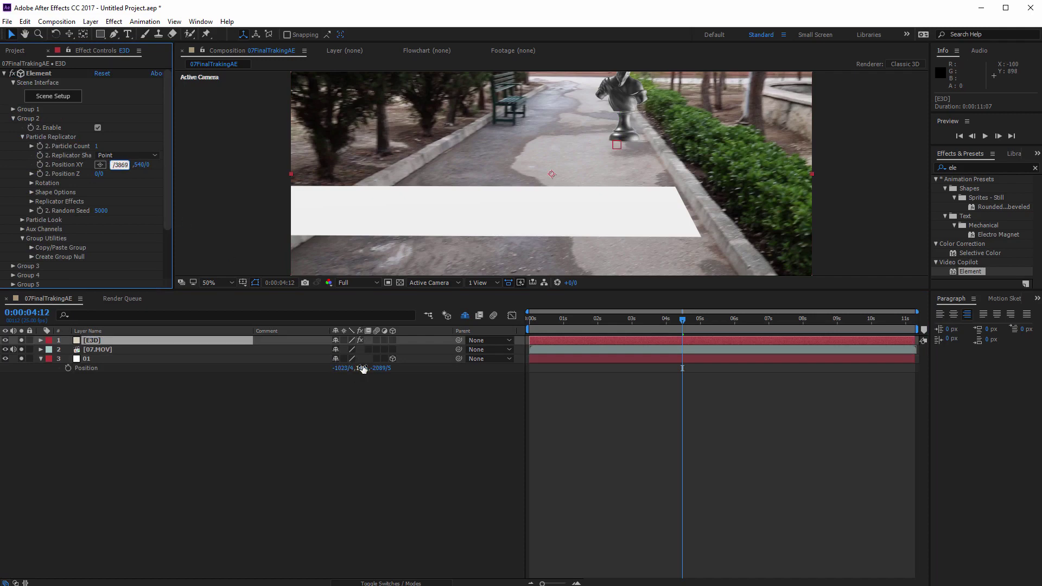
click(139, 165)
text(14/5)
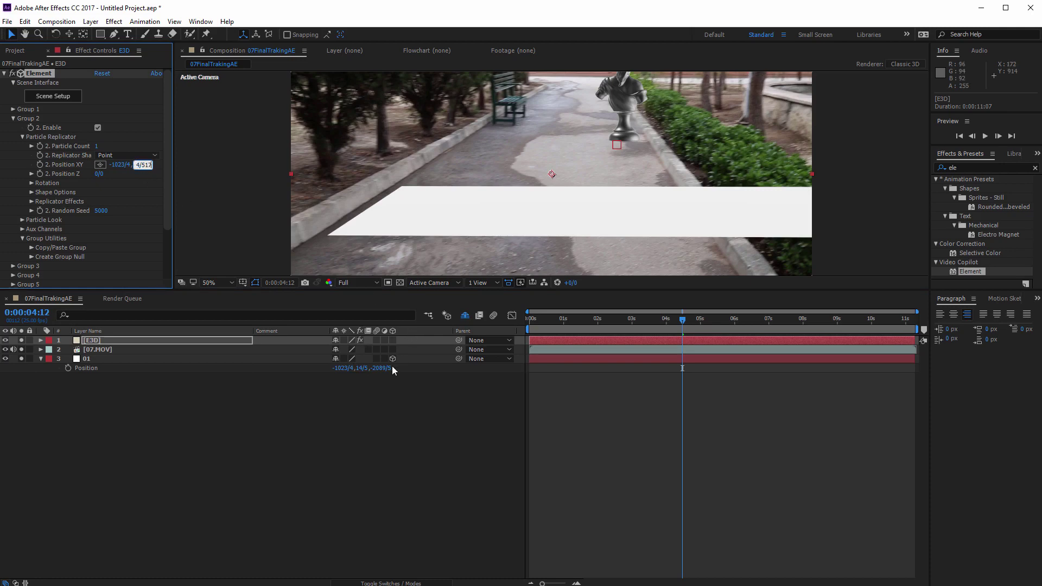
Step: Set Group 2's Position Z to -2089/5, copied from layer 01, and preview the composition with the plane
click(385, 368)
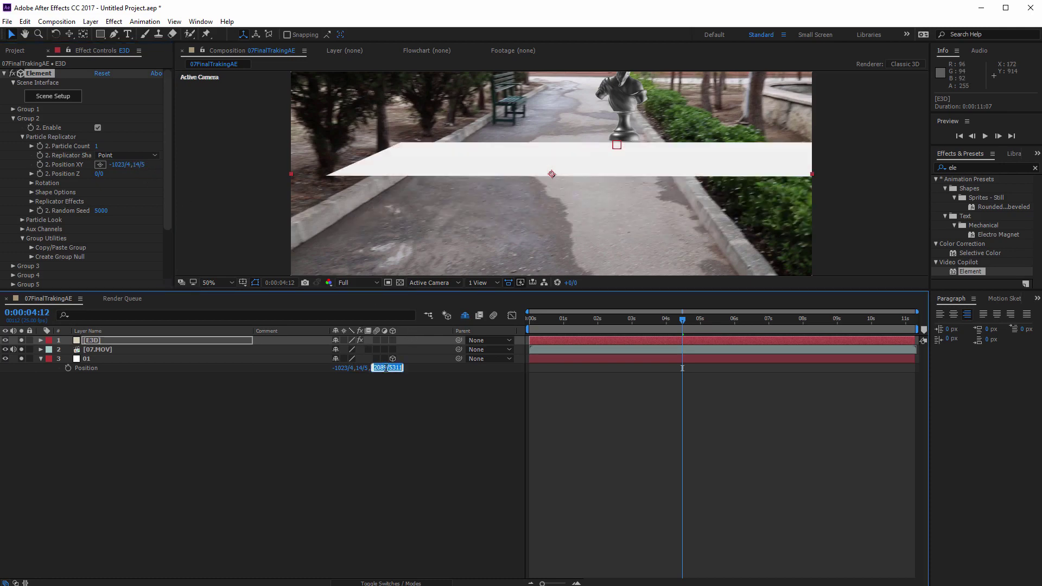
click(99, 175)
key(ctrl+v)
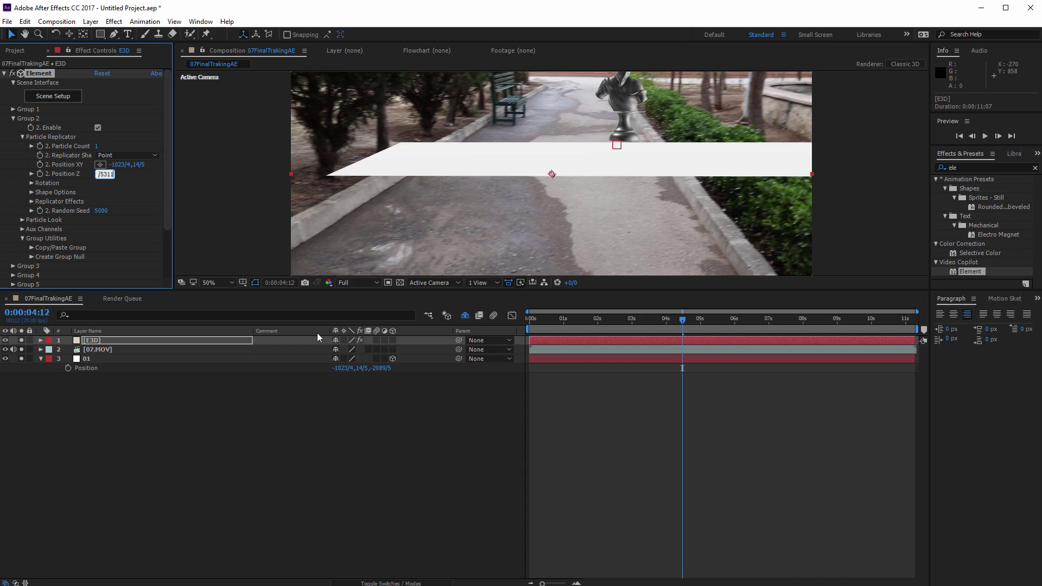
click(360, 404)
key(comma)
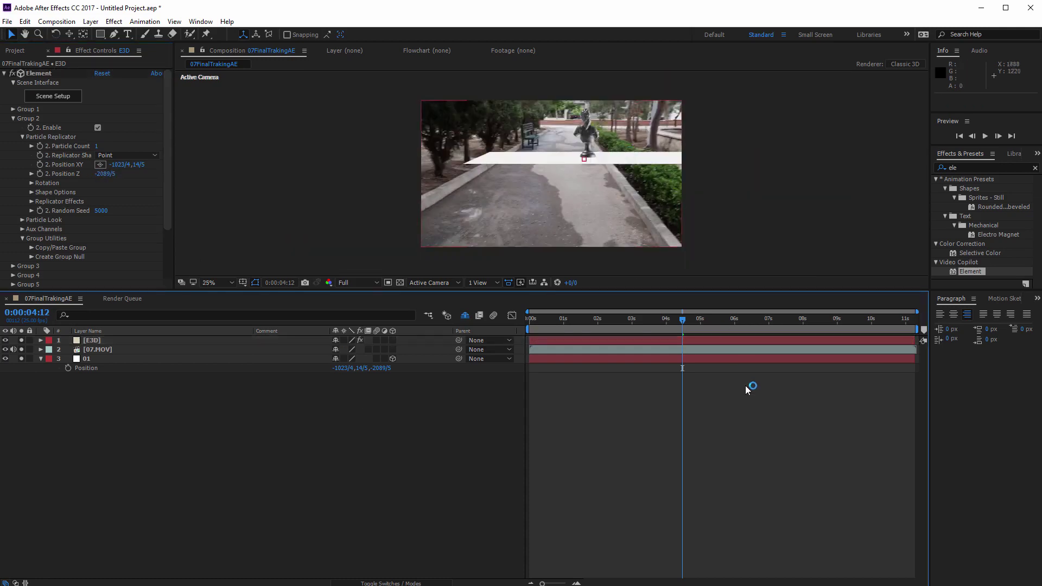
key(space)
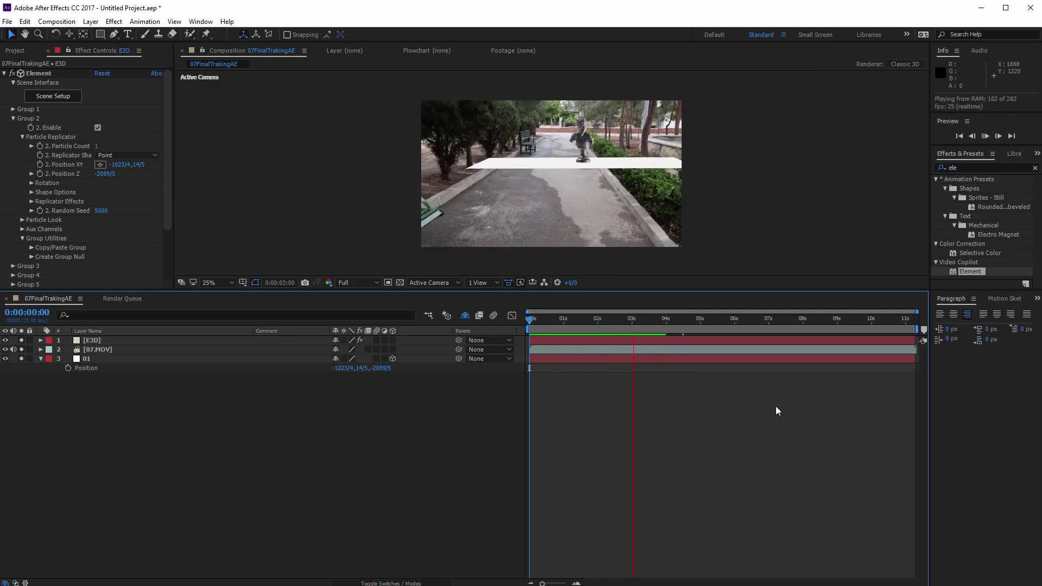
right_click(265, 407)
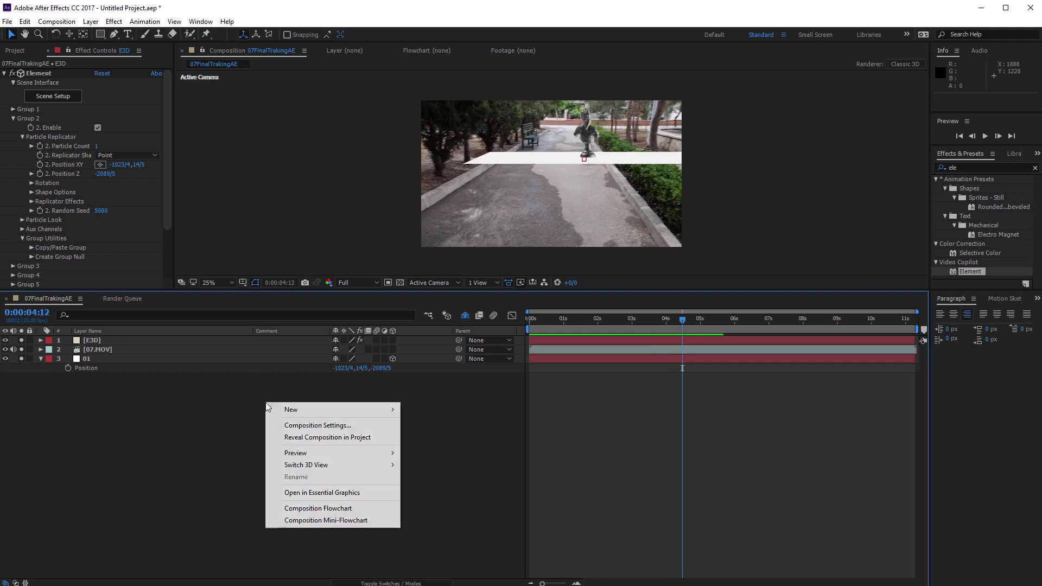
mouse_move(328, 409)
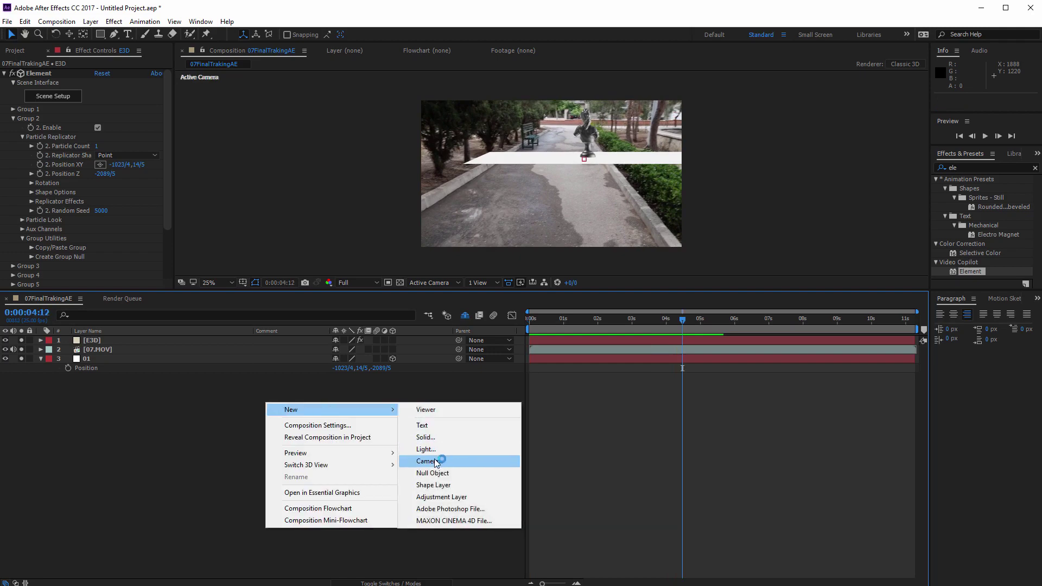
click(440, 438)
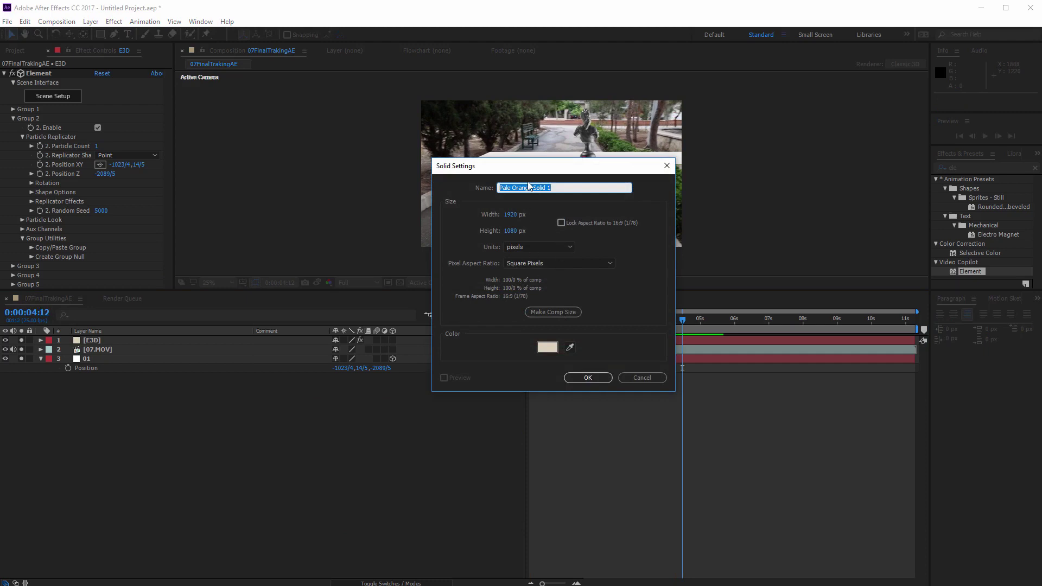
click(642, 378)
Step: Add a shadow-casting spot light to the composition with a shadow darkness of about 131%
right_click(392, 458)
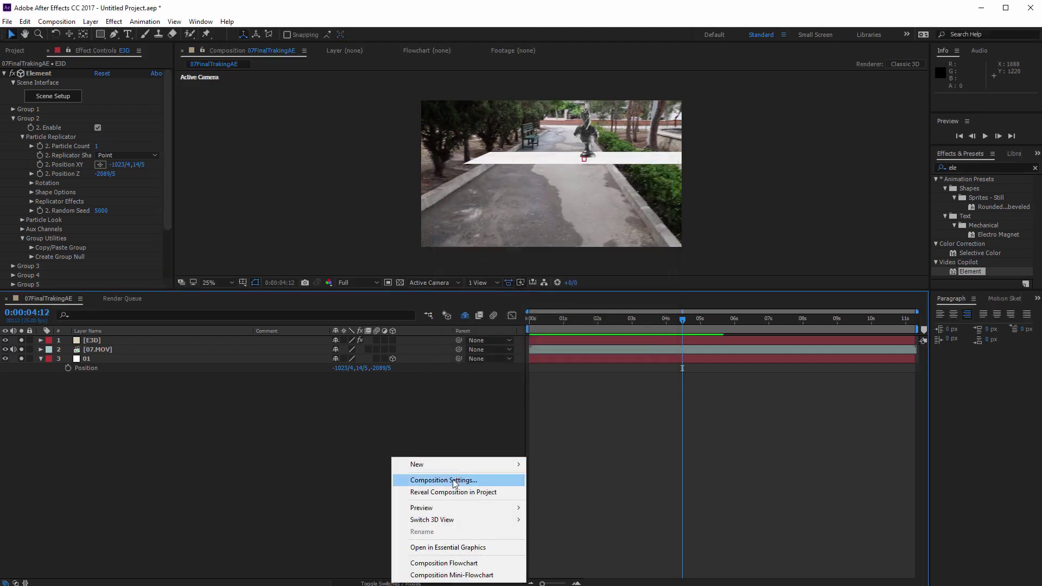
mouse_move(429, 464)
click(558, 505)
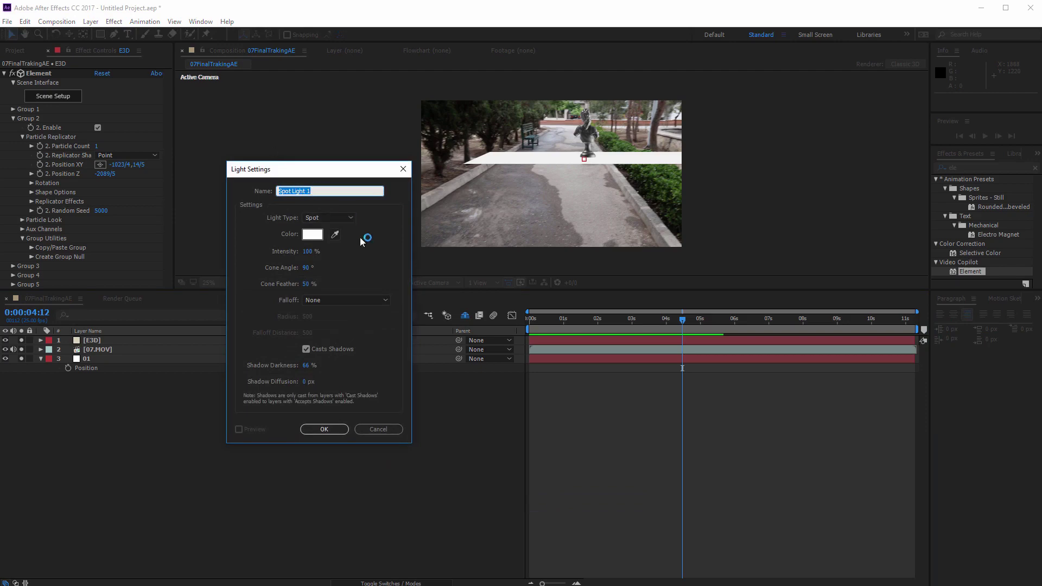
drag(307, 370, 351, 372)
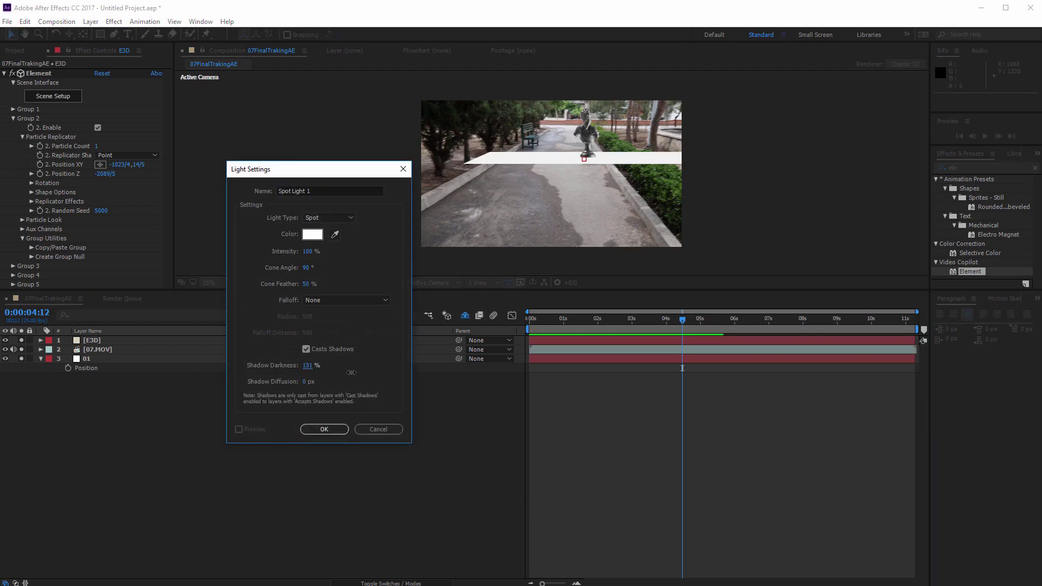
click(320, 430)
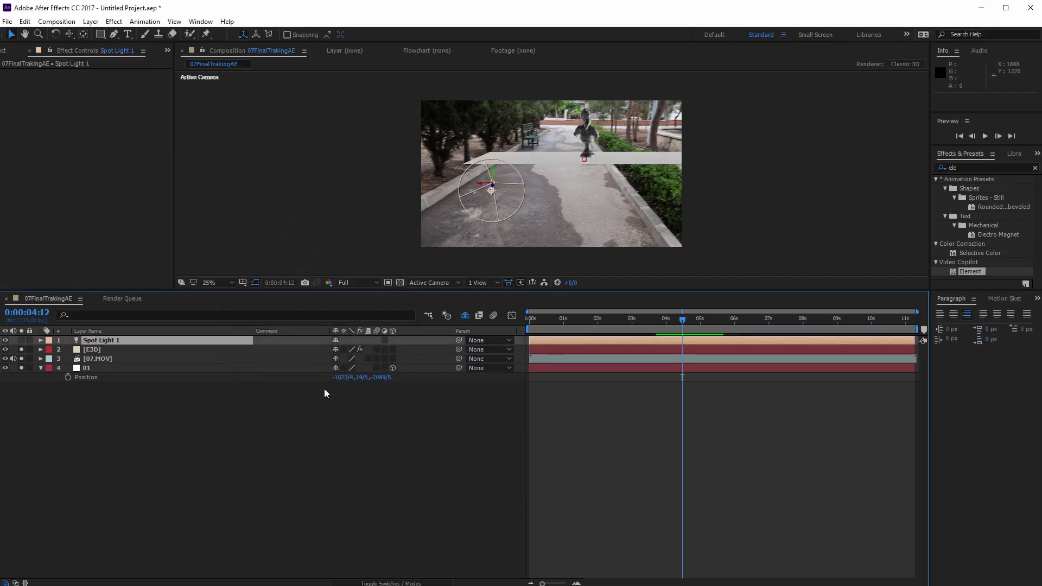
Step: In Custom View 1, move the spot light's point of interest to about -1303/0, 740/0, -693/0, near the statue
click(414, 283)
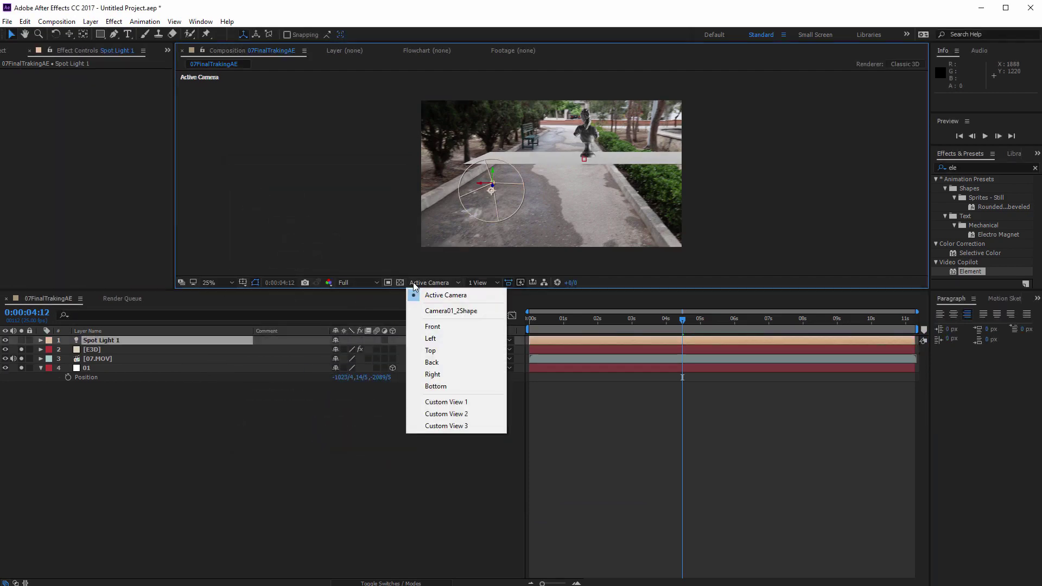
click(455, 402)
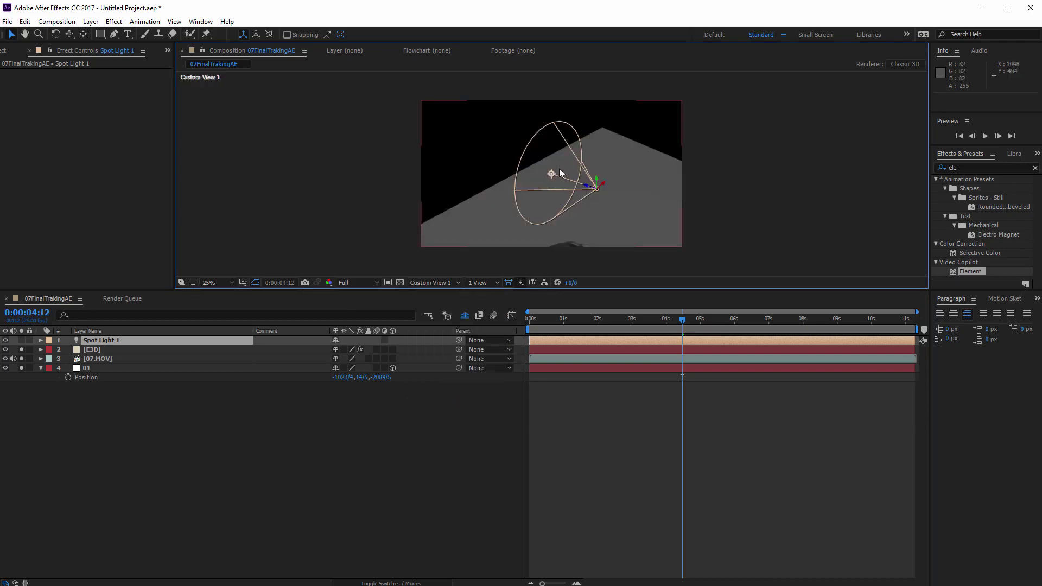
key(c)
drag(616, 220, 531, 258)
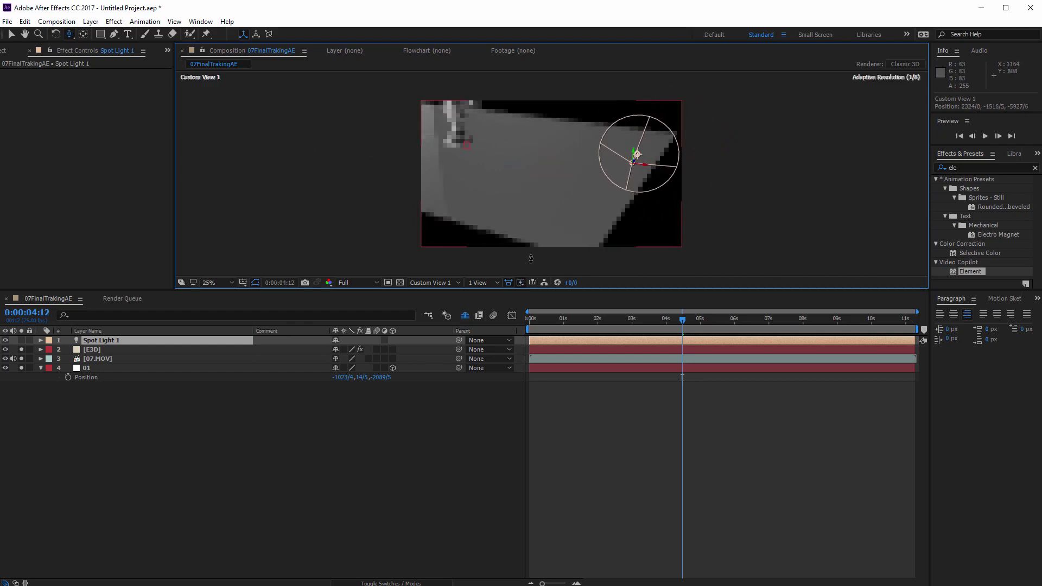
drag(564, 223, 550, 222)
drag(519, 152, 516, 191)
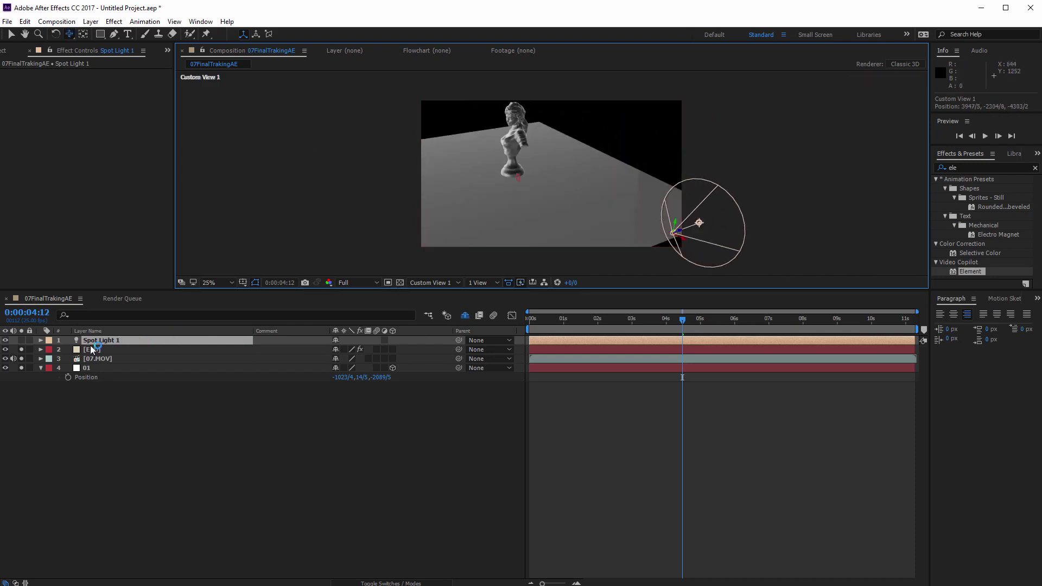
click(40, 341)
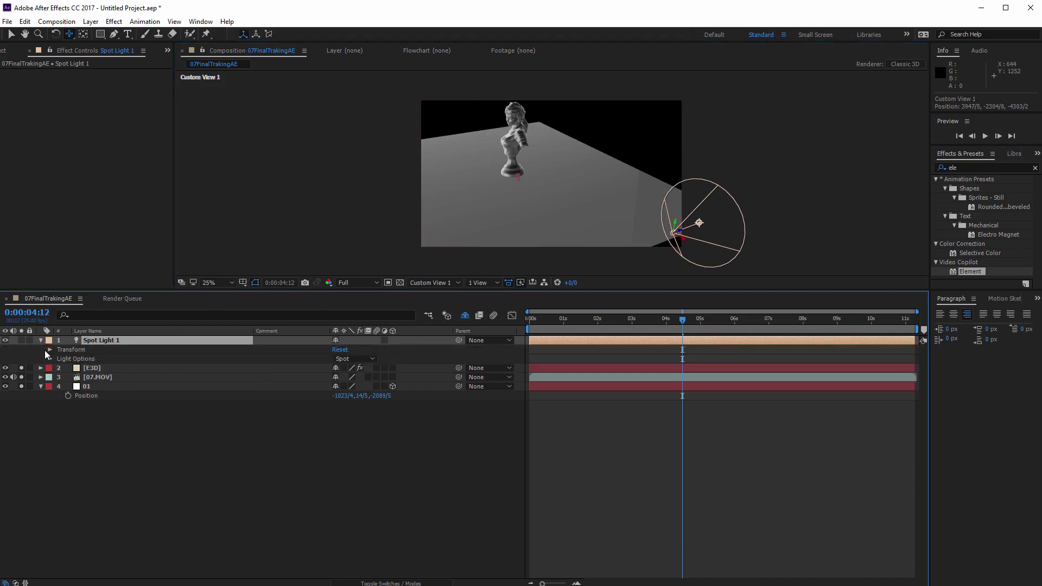
click(50, 350)
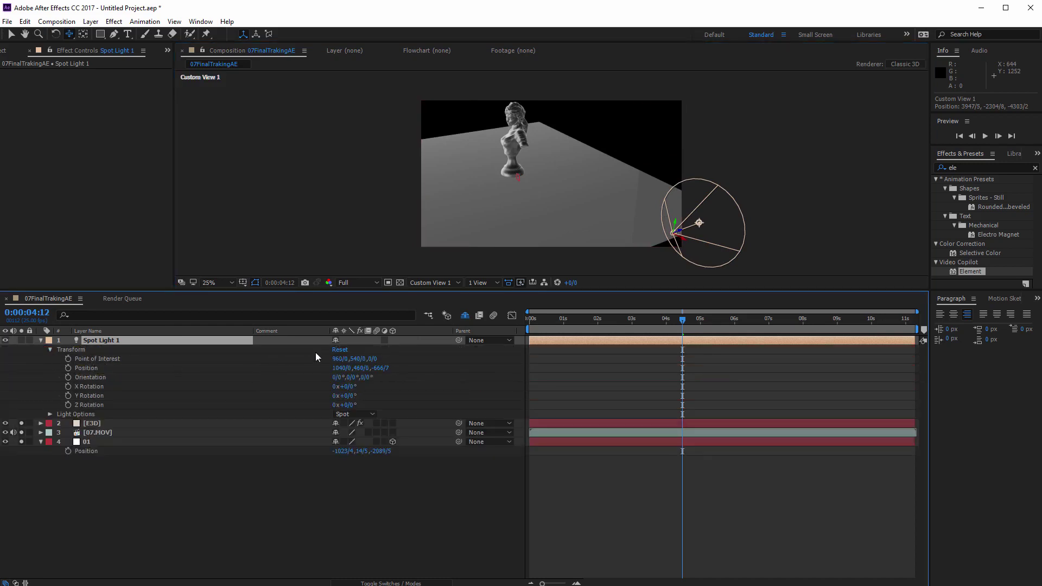
drag(336, 359, 136, 359)
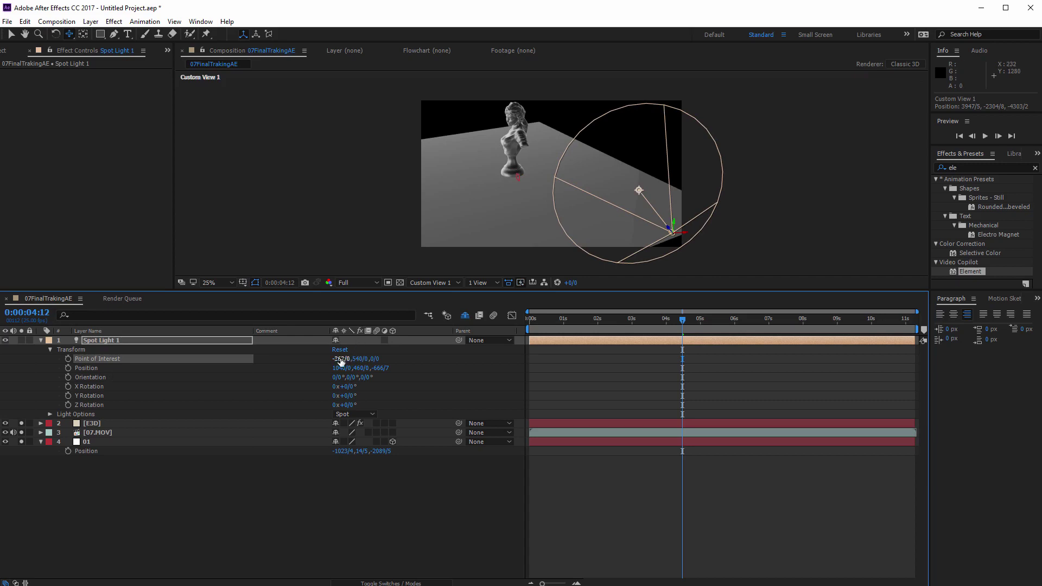
drag(341, 359, 196, 360)
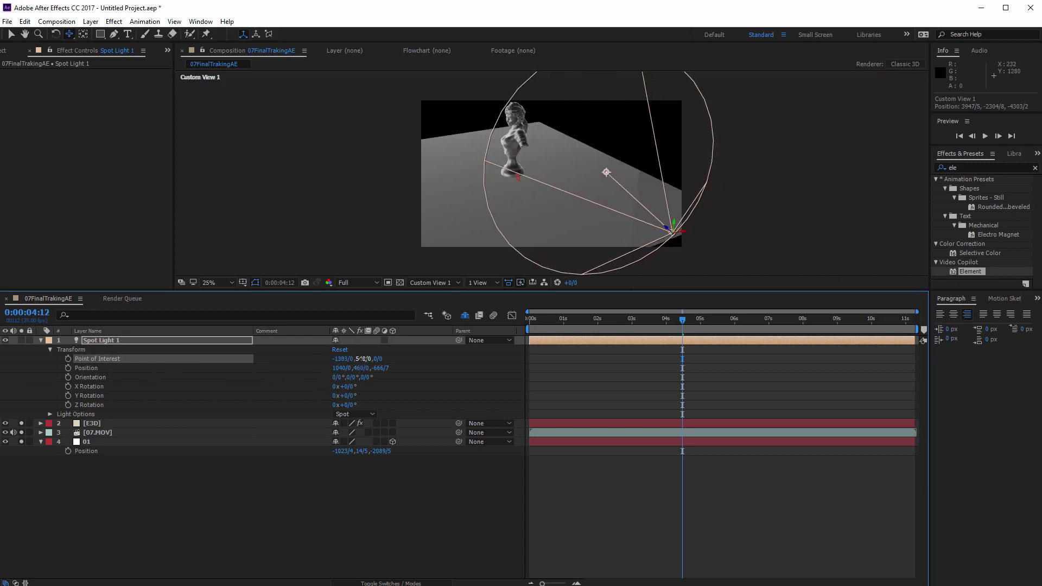
drag(363, 359, 33, 387)
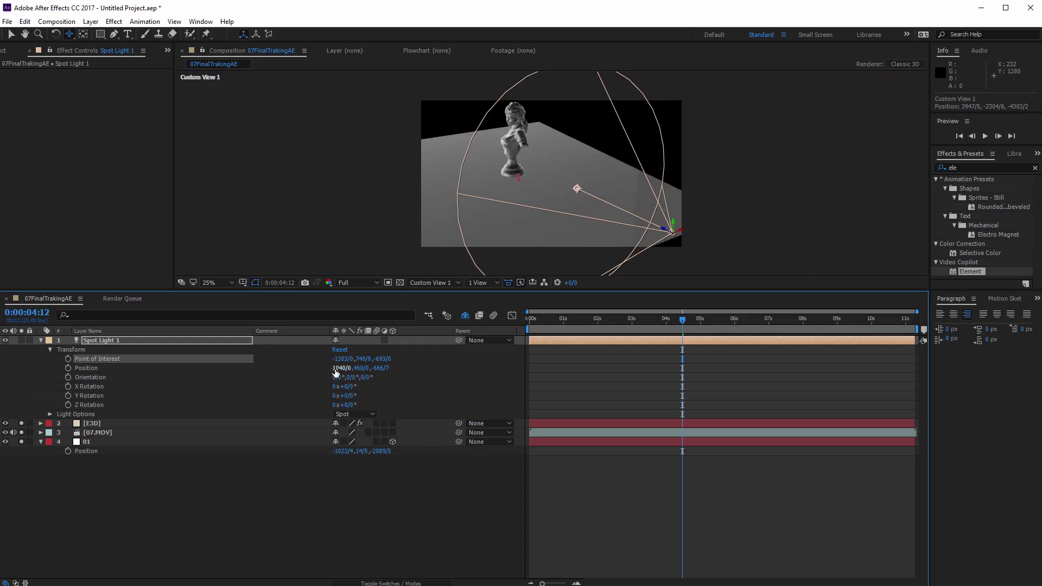
Step: Raise the spot light above the plane at position 415/0, -2259/0, -892/7, and return to the Active Camera view
drag(338, 368, 258, 371)
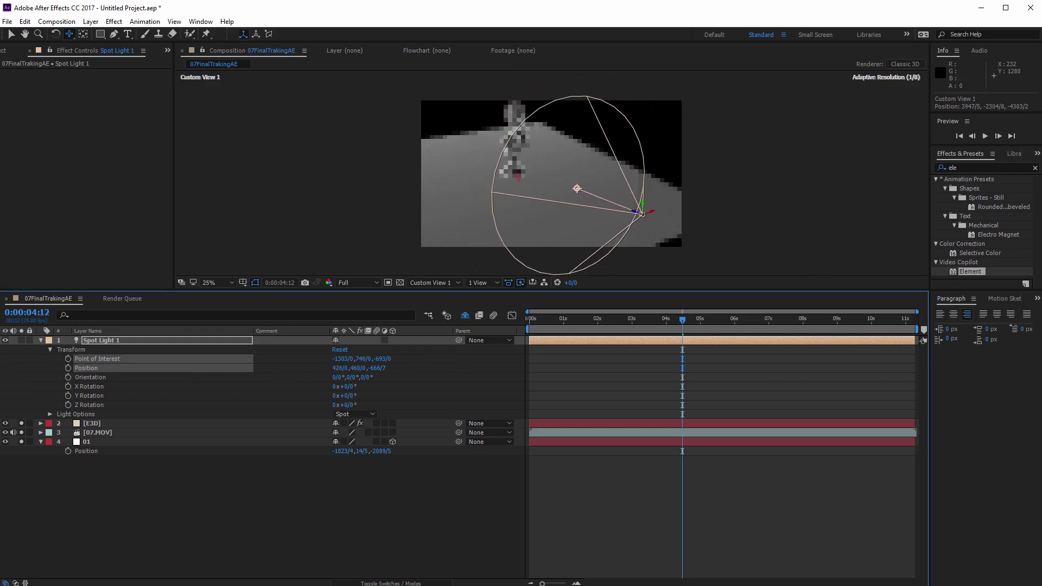
drag(348, 369, 40, 231)
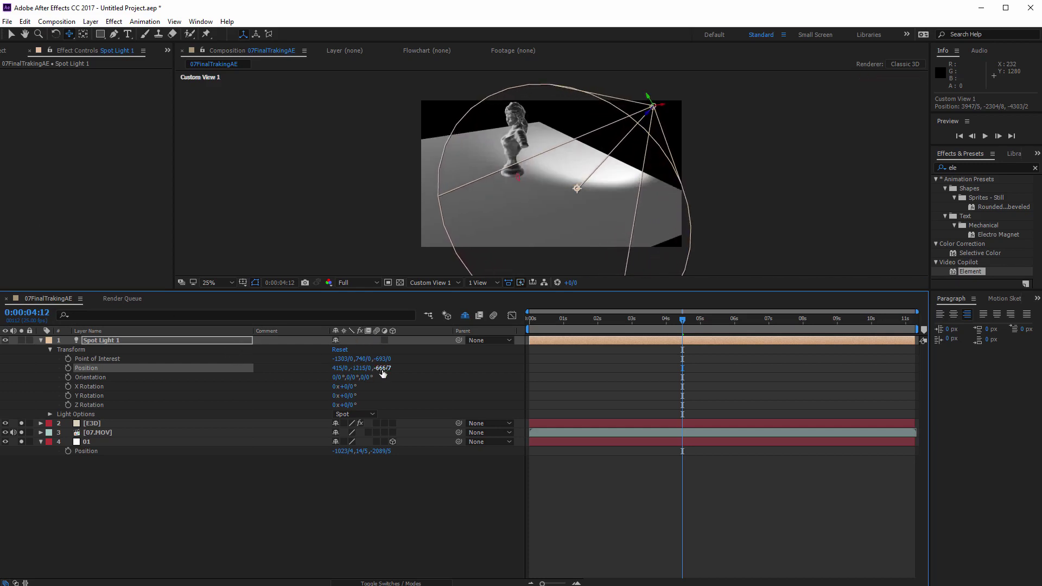
drag(382, 368, 239, 335)
drag(361, 368, 272, 358)
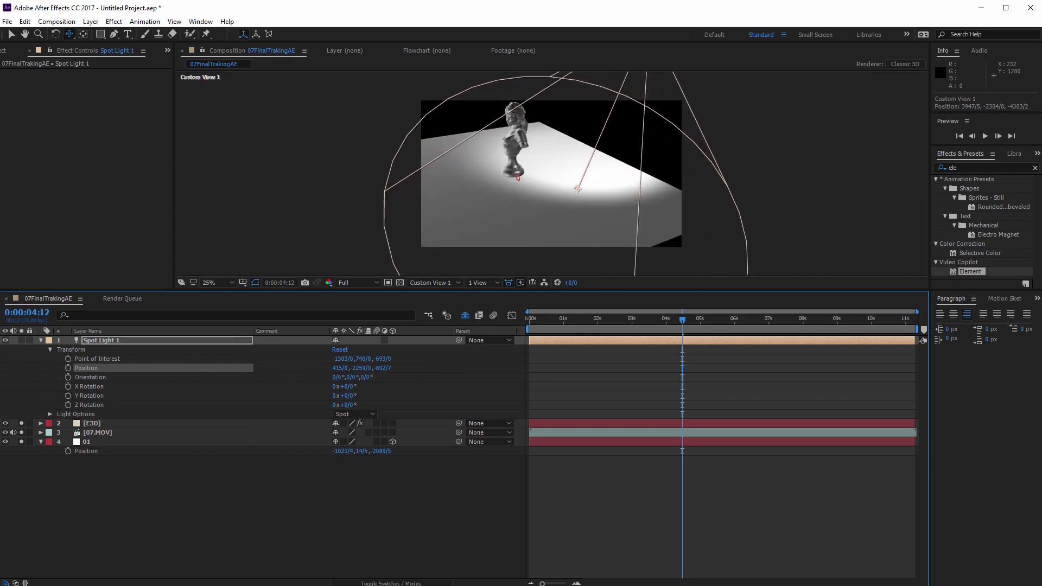
click(425, 283)
click(429, 295)
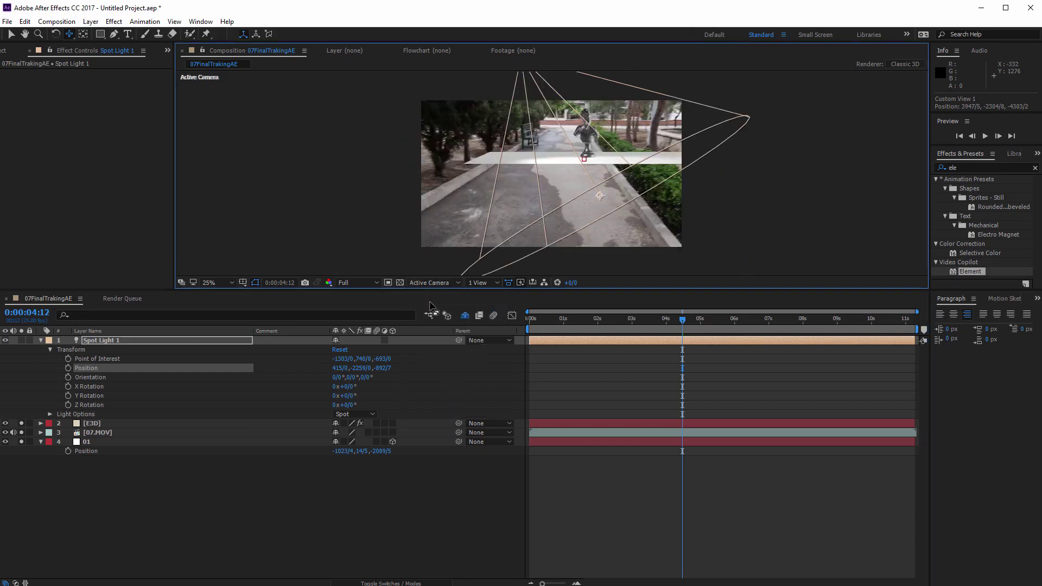
Step: Enable shadows in the Element effect's render settings on the E3D layer, keeping Shadow Mapping as the mode
click(103, 422)
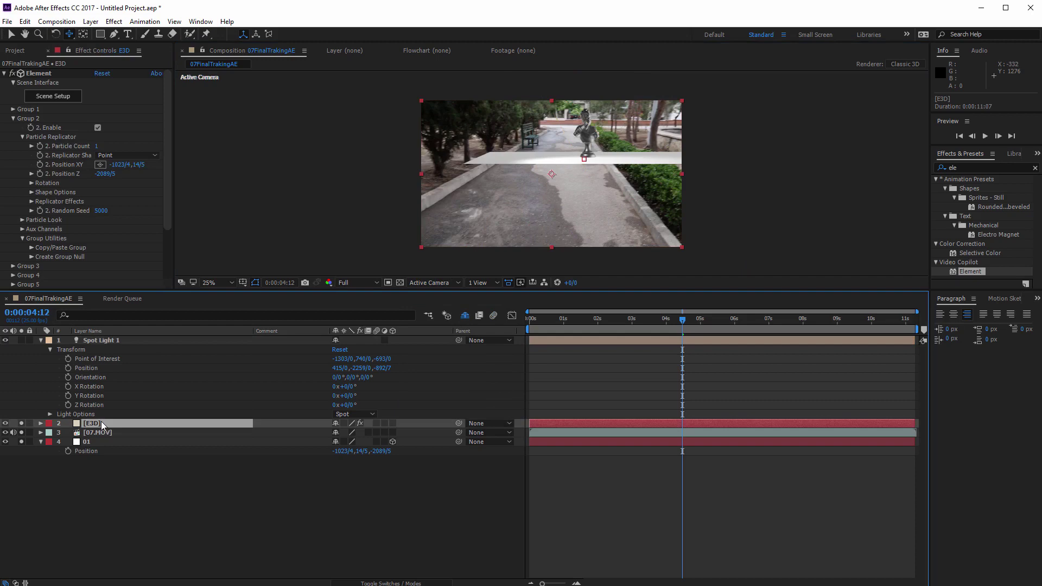
click(13, 118)
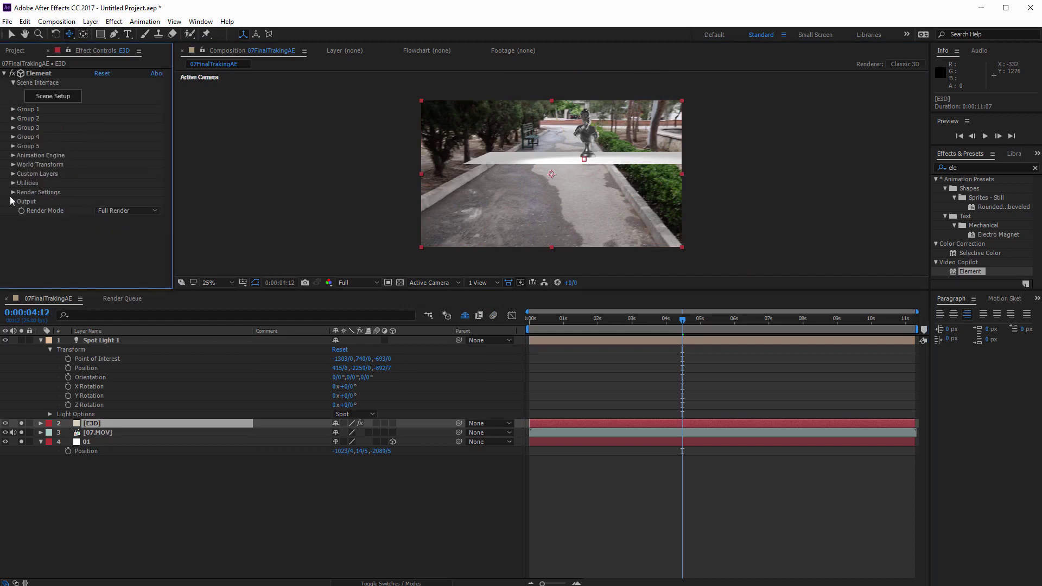
click(13, 192)
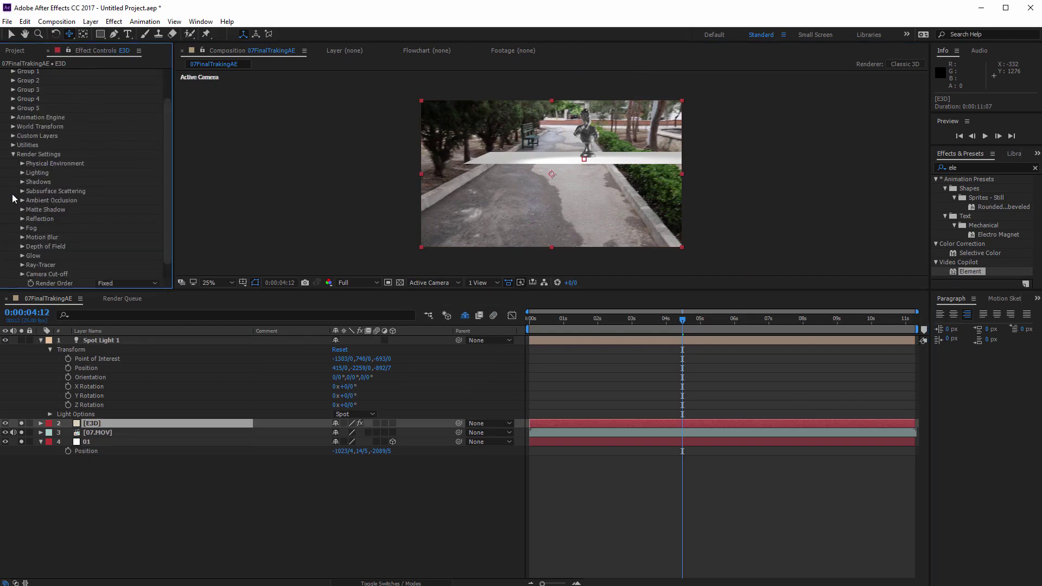
click(23, 181)
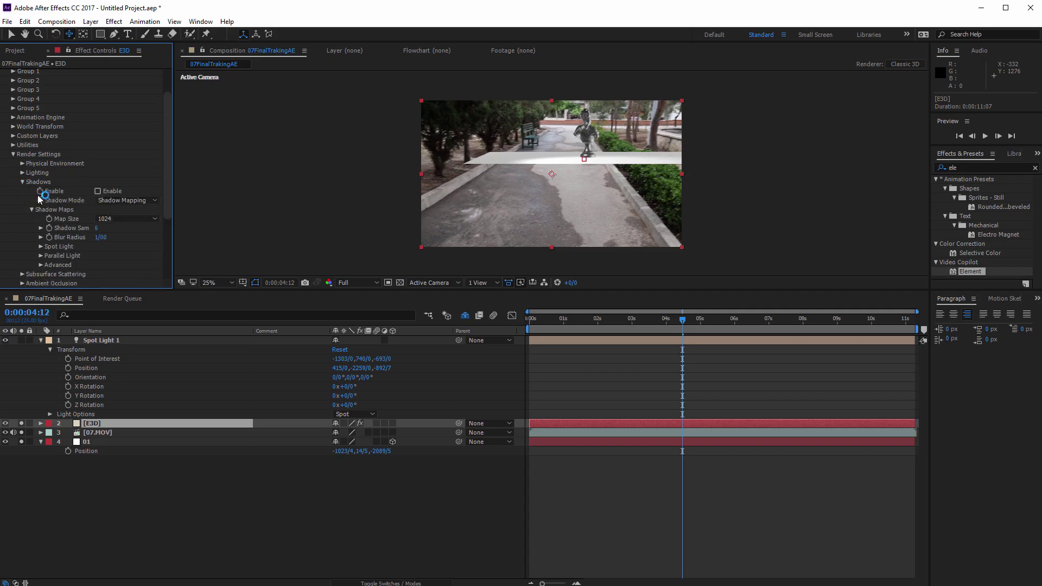
click(98, 191)
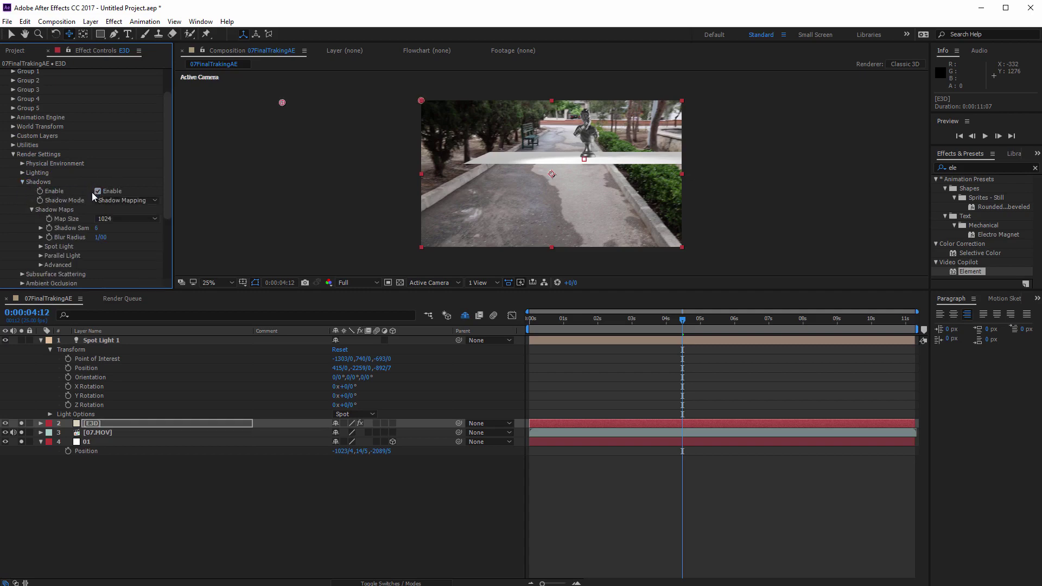
Step: Enable ambient occlusion in SSAO mode and inspect the statue's shadow on the plane from Custom View 1
click(22, 181)
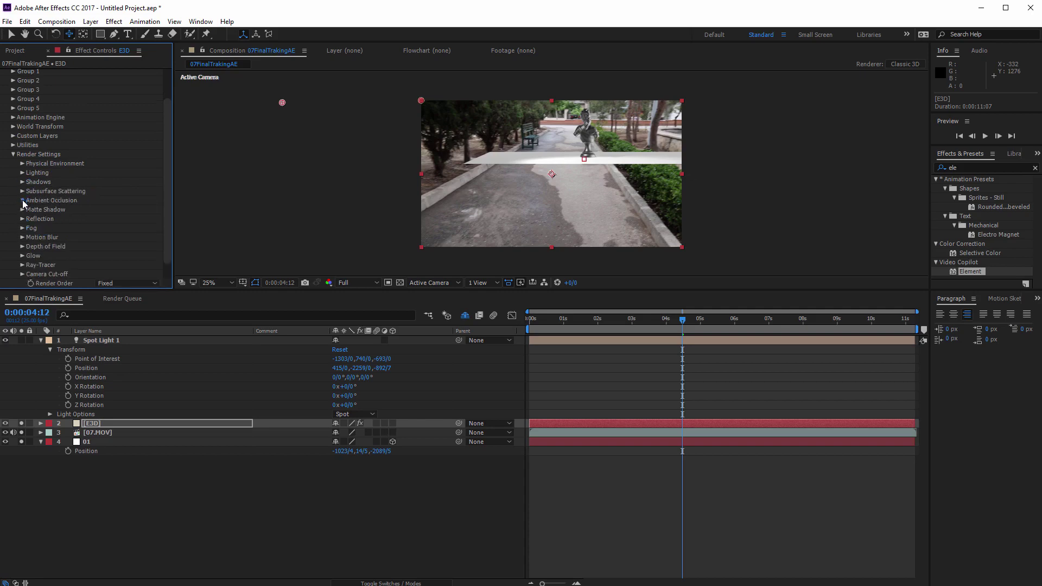
click(22, 200)
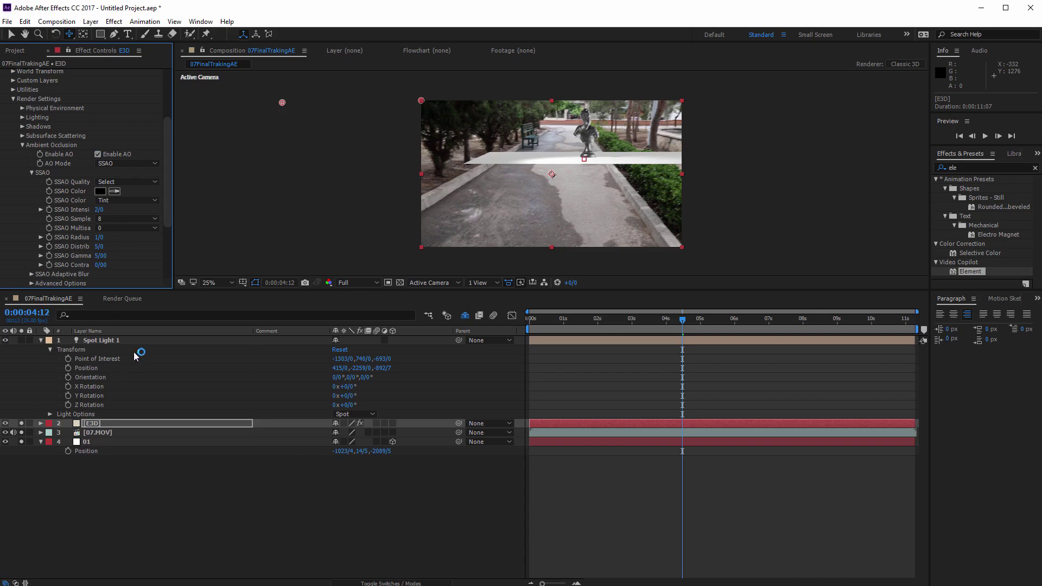
click(434, 283)
click(448, 405)
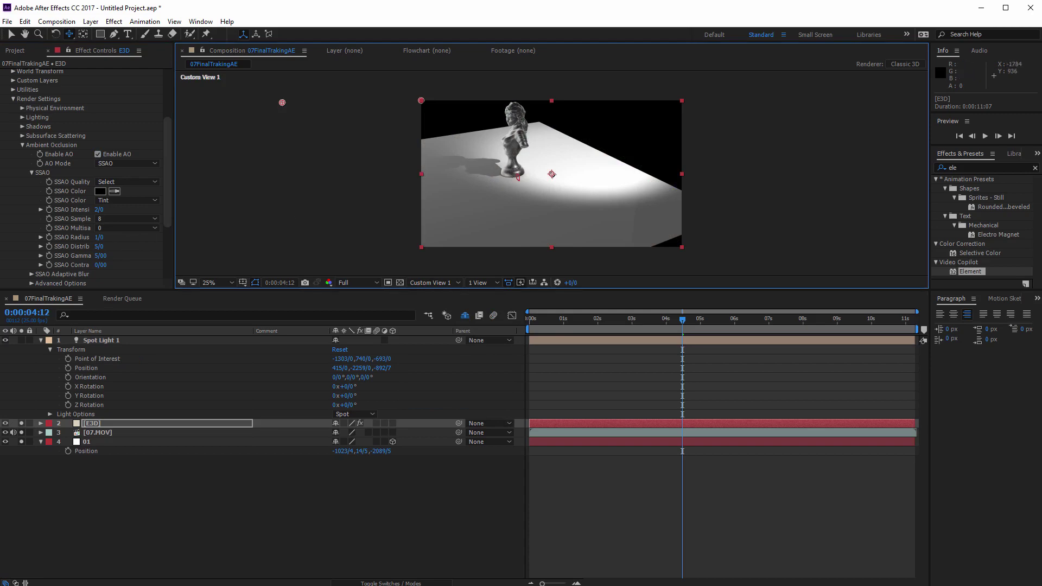
click(13, 99)
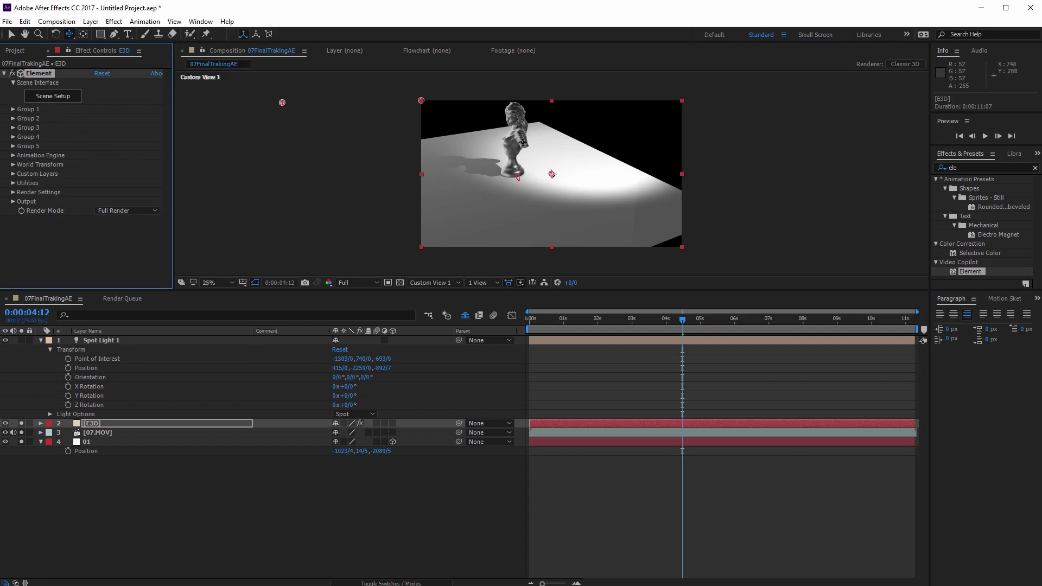
Step: Import the RobotMovement OBJ sequence into Element's scene, starting at RobotMovement.0001, with the default sequence import preferences
click(38, 98)
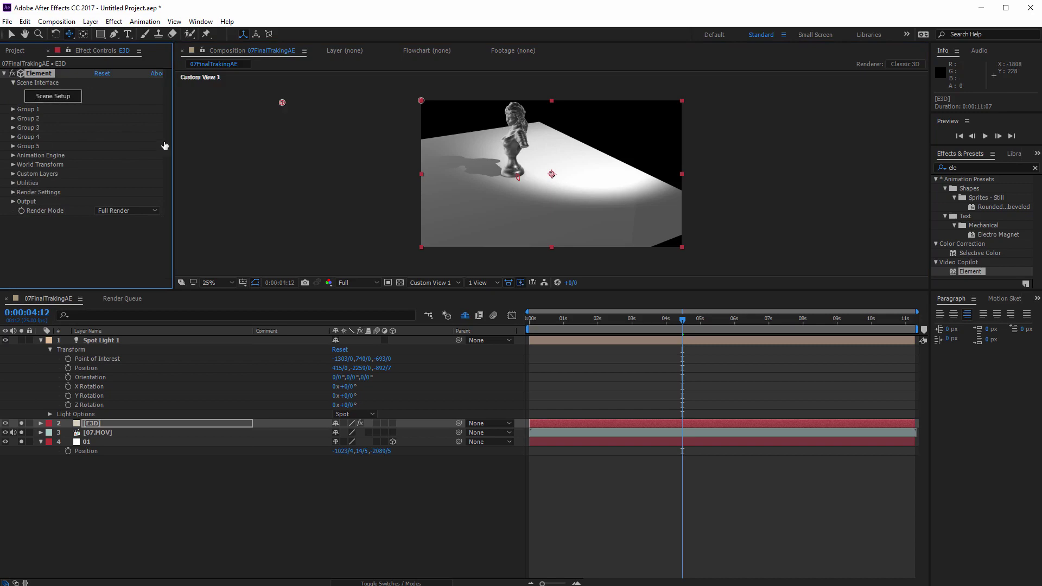
click(57, 96)
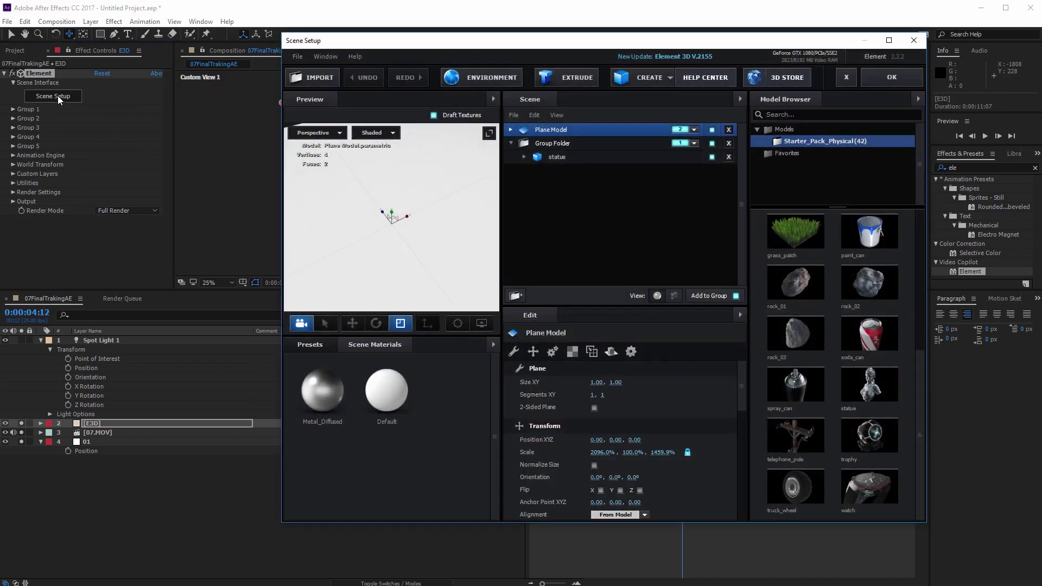
click(296, 57)
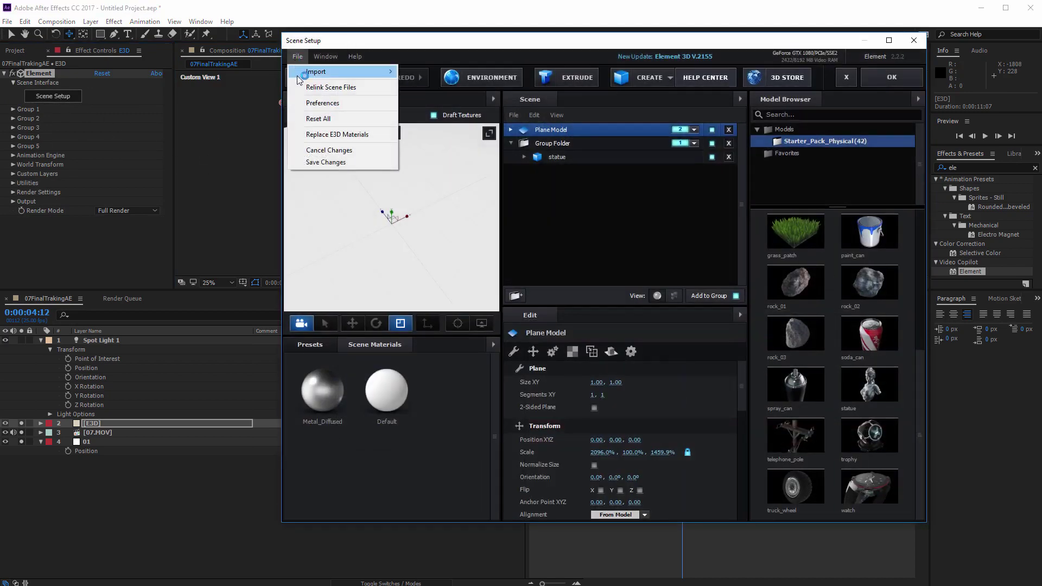
mouse_move(298, 76)
click(449, 85)
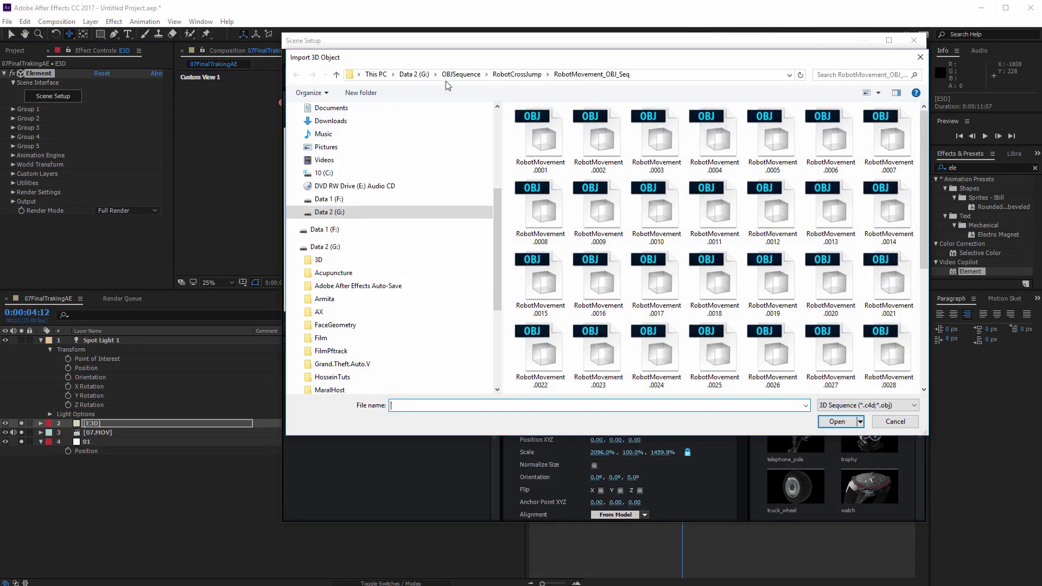
click(559, 140)
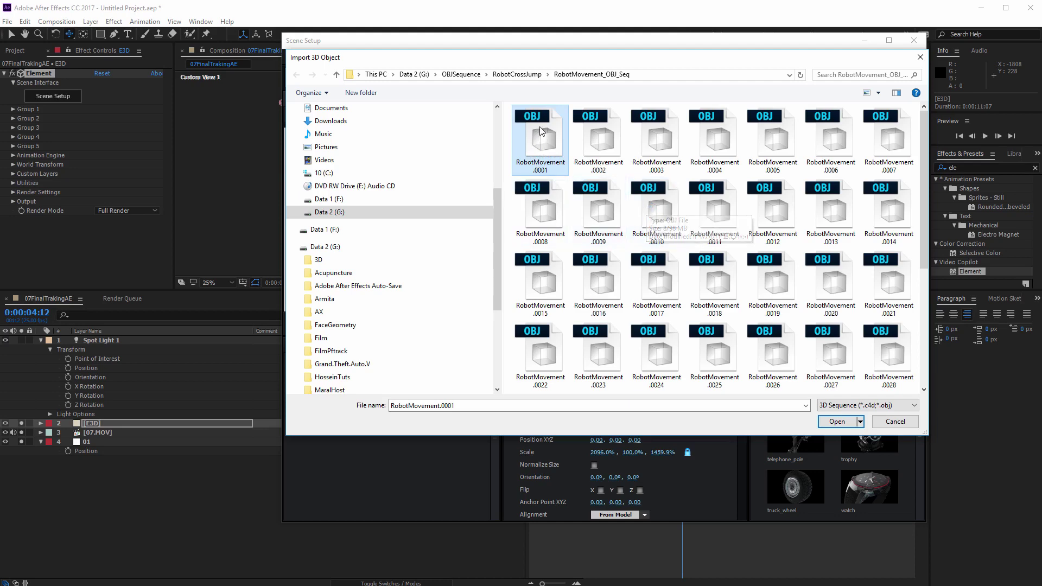
click(833, 423)
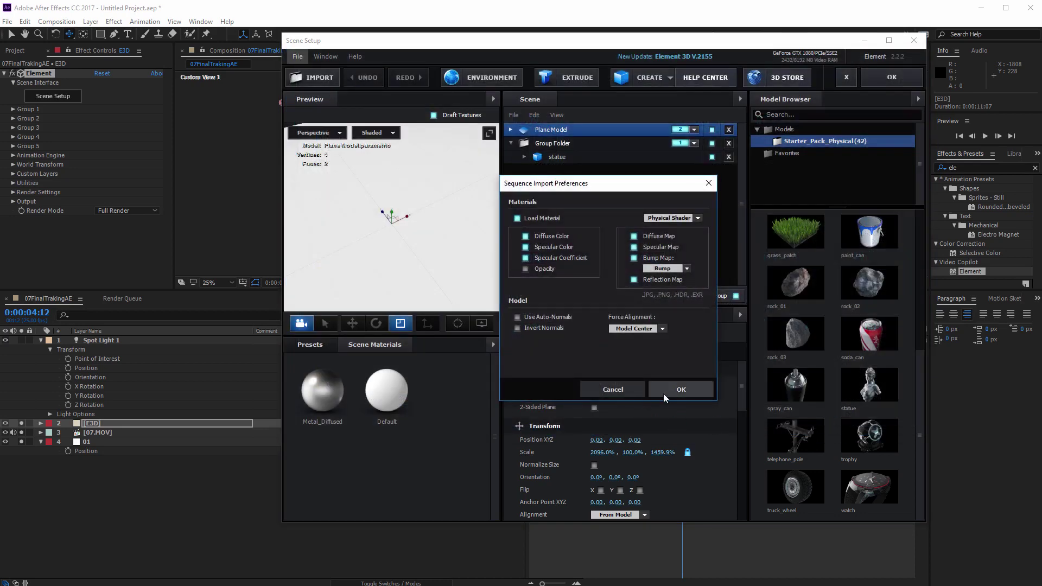
click(673, 391)
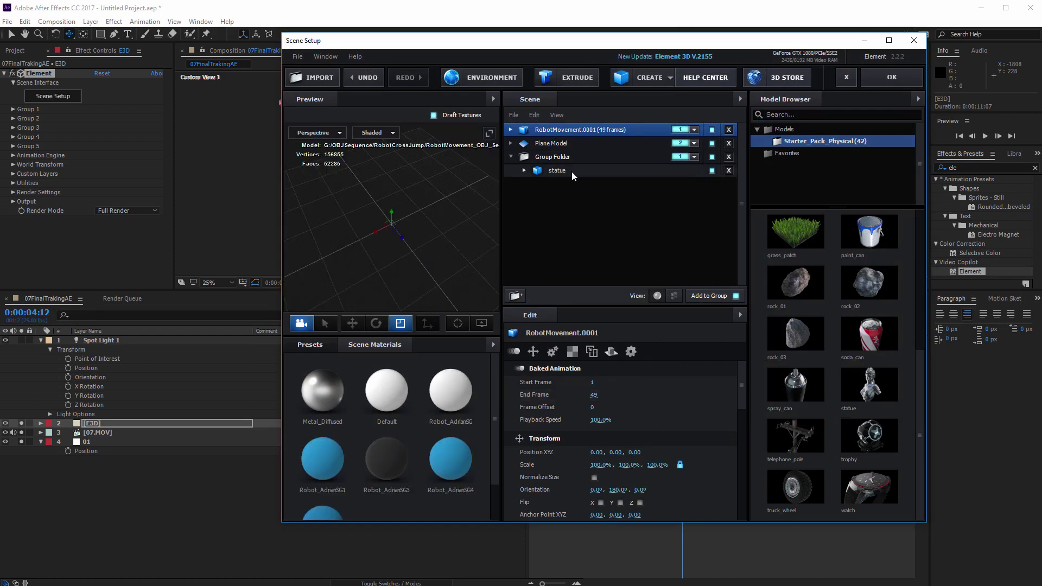
Step: Delete the statue from the Element scene, apply the scene changes, and return the composition to the Active Camera view
click(729, 173)
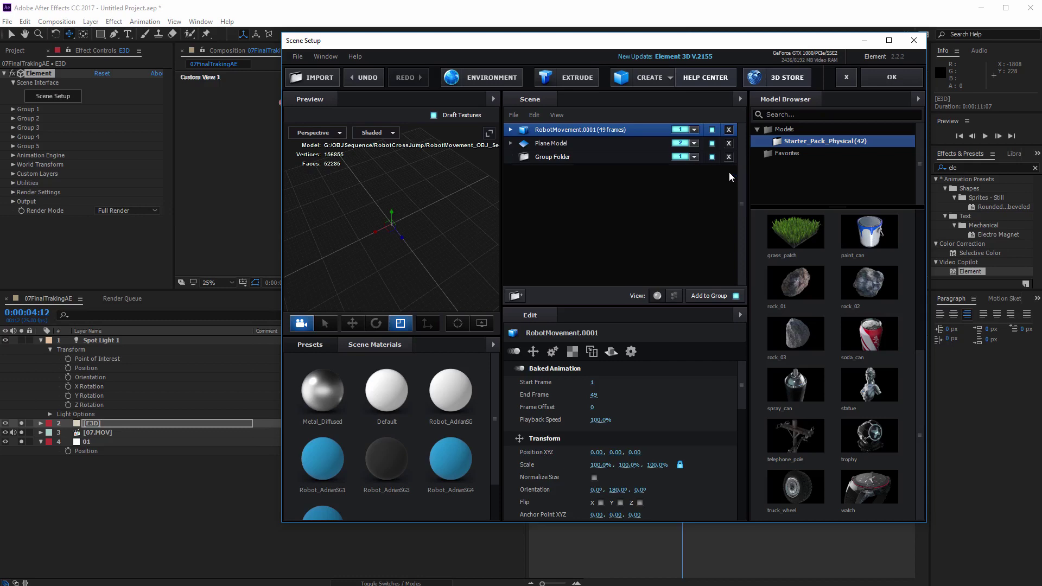
click(891, 78)
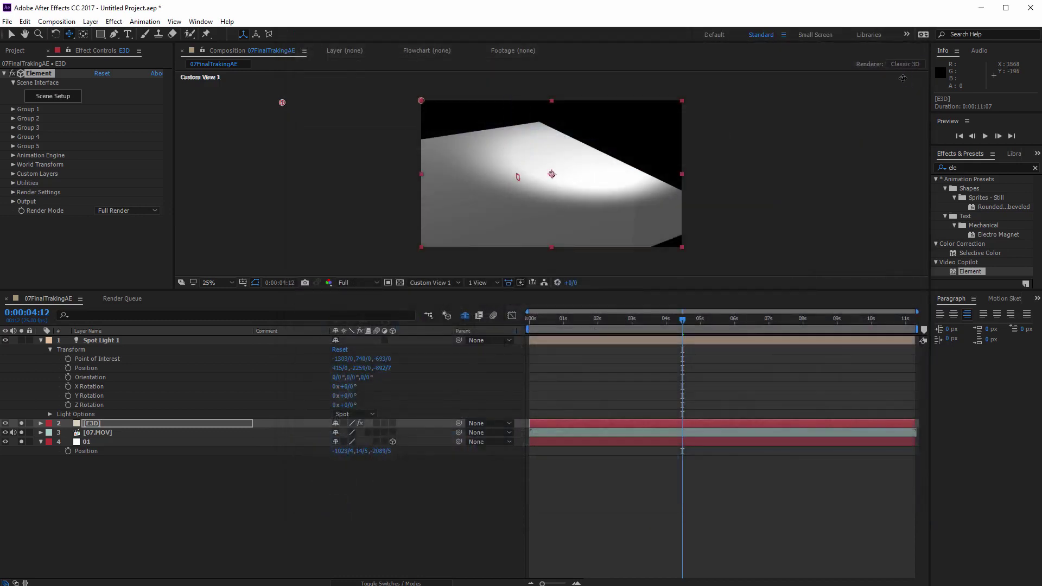
click(429, 282)
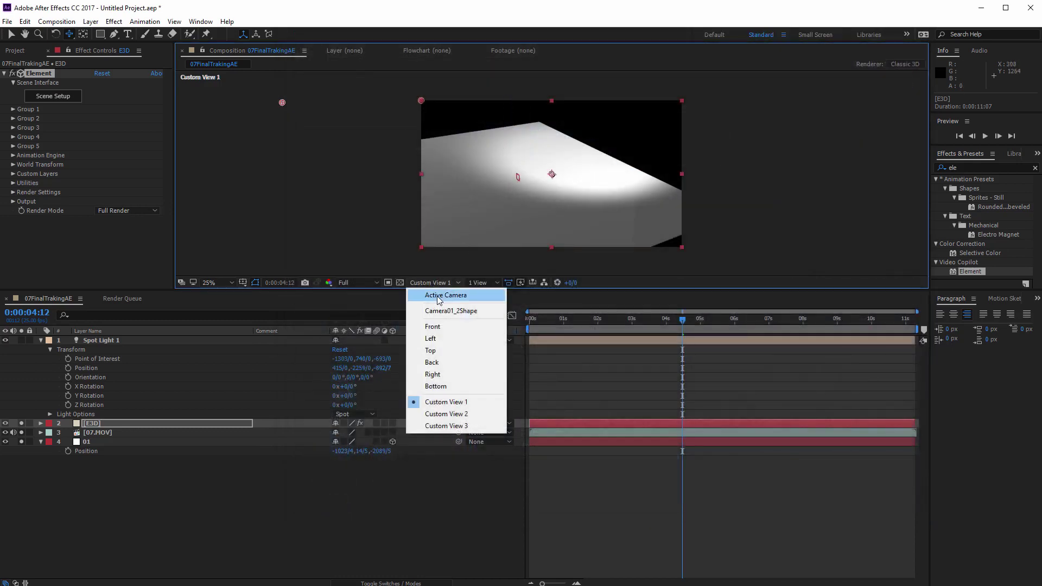
click(429, 296)
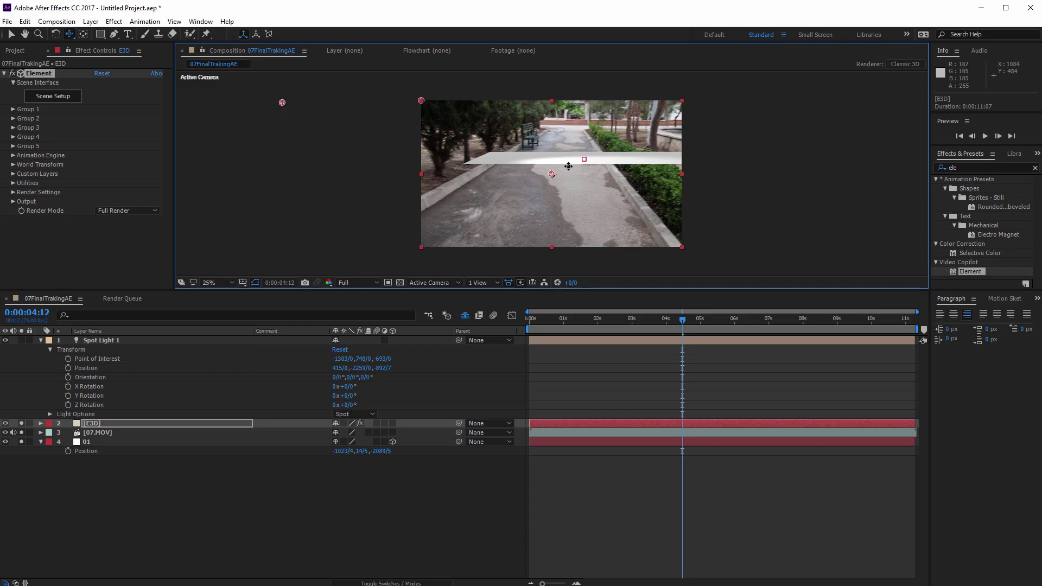
Step: Increase Group 1's Particle Size to about 304/30
click(13, 109)
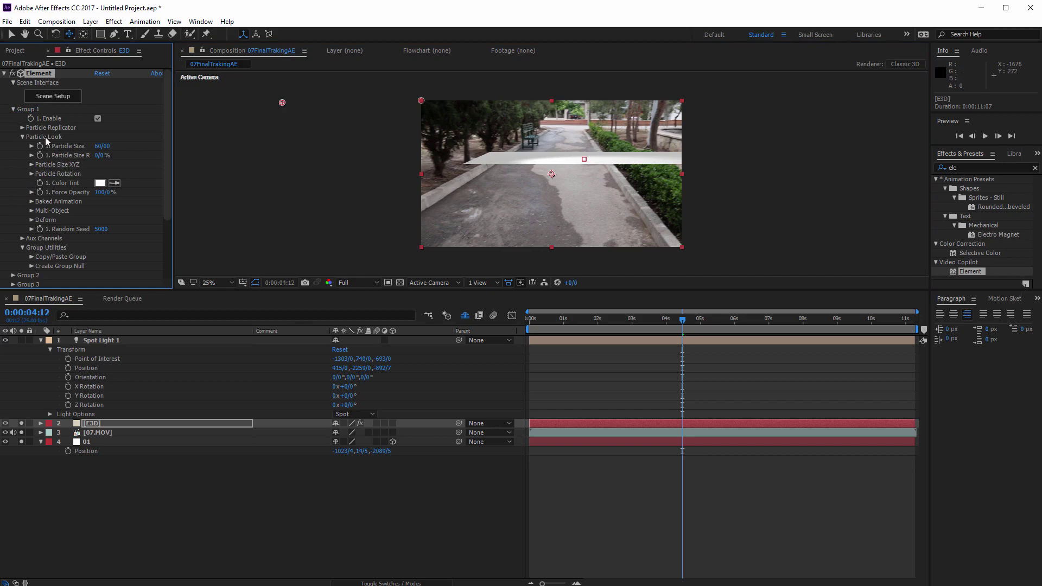
click(93, 154)
drag(102, 146, 418, 158)
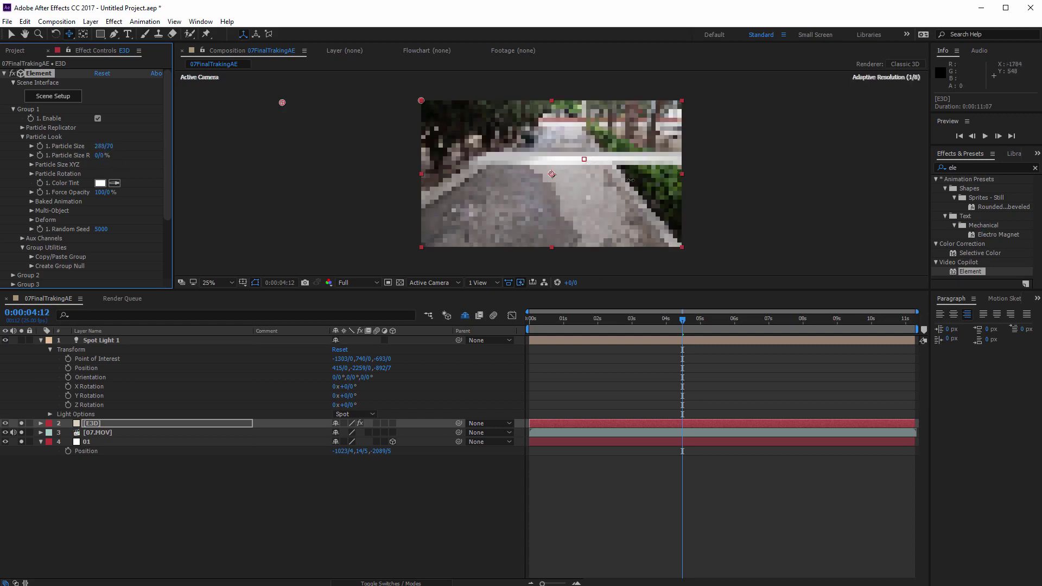
drag(686, 188, 687, 189)
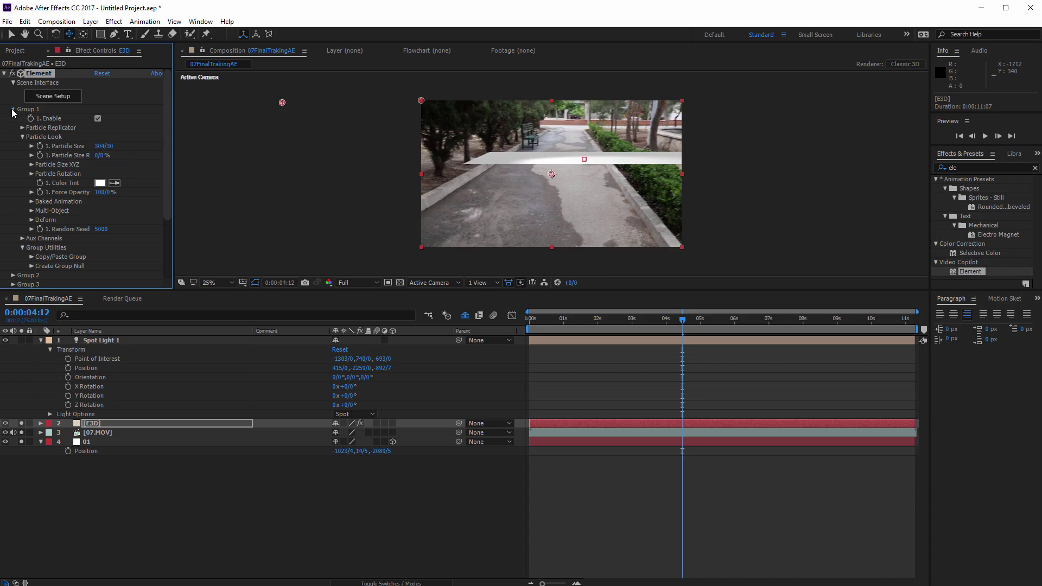
Step: Lower the ground plane by raising Group 2's Position Y value to about 474/5
click(13, 109)
click(13, 118)
click(23, 137)
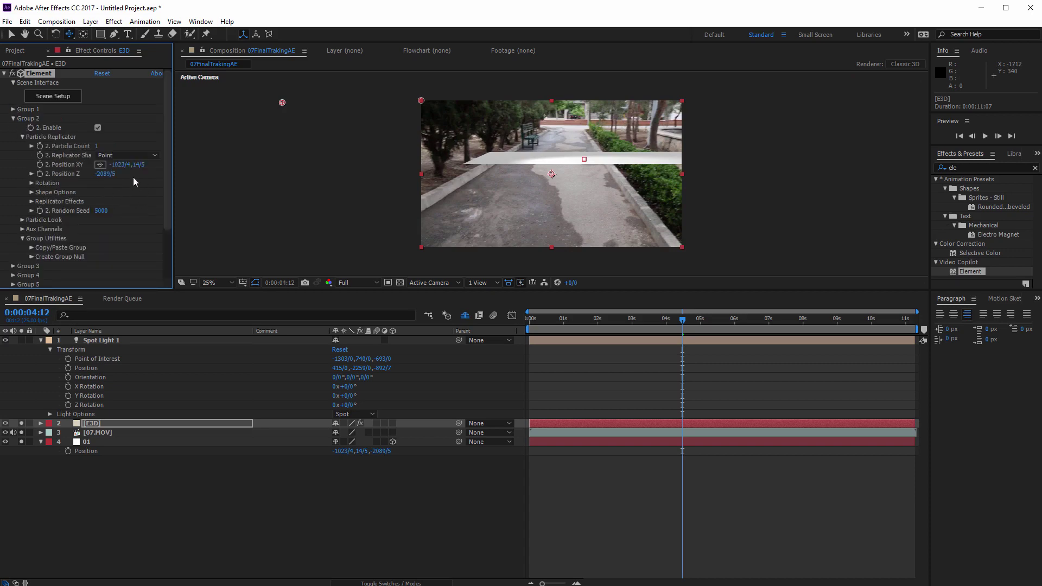
drag(136, 165, 352, 201)
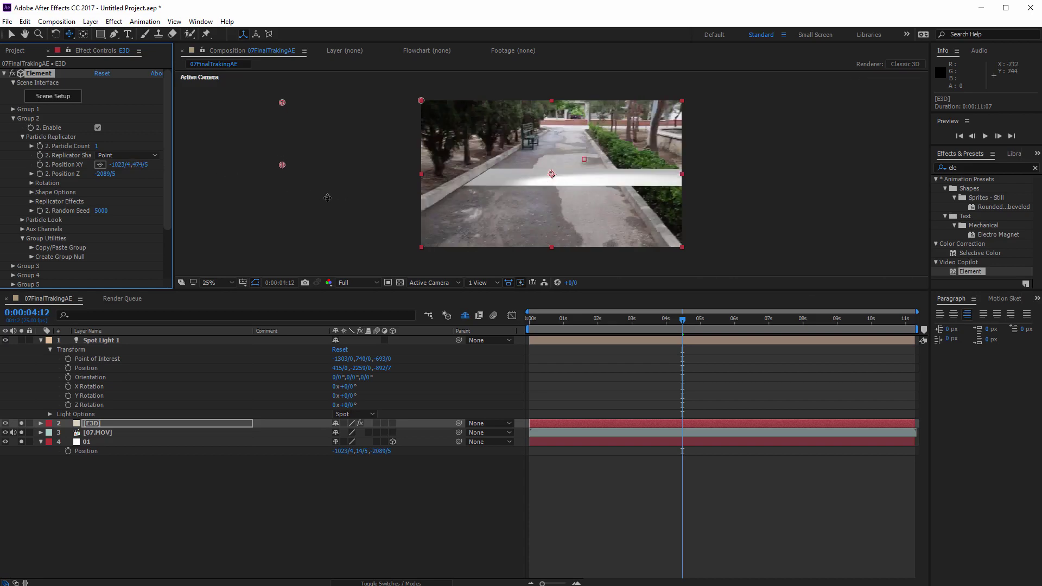
Step: Move the RobotMovement sequence into the Group Folder in Element's scene and apply the scene changes
click(48, 98)
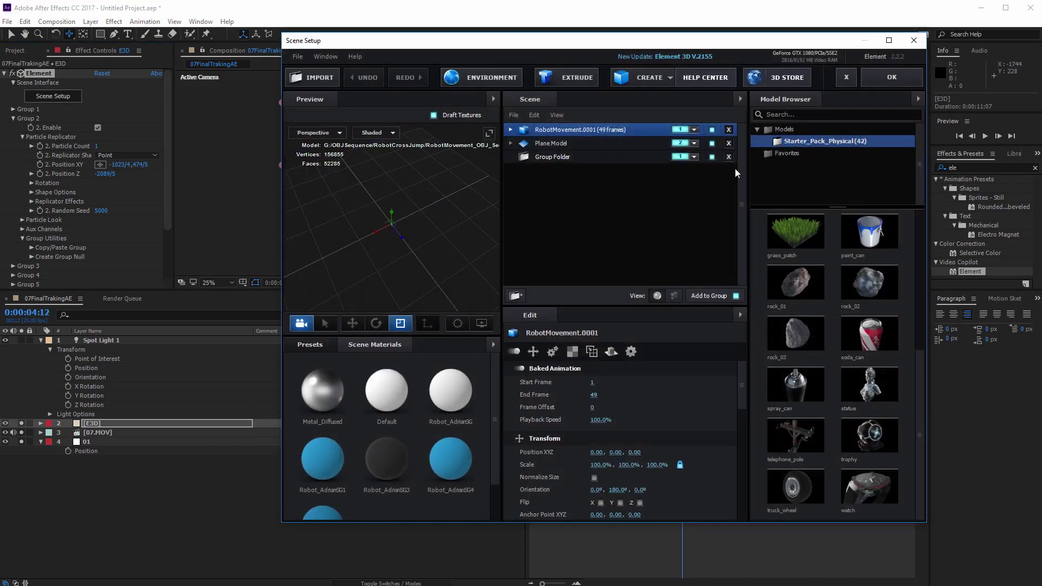
drag(569, 130, 565, 161)
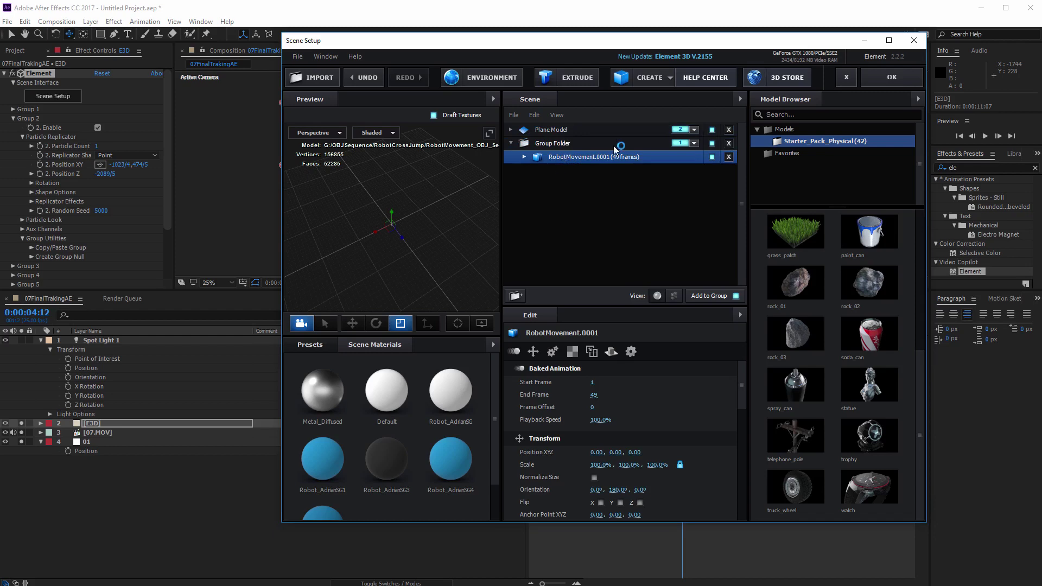
click(867, 76)
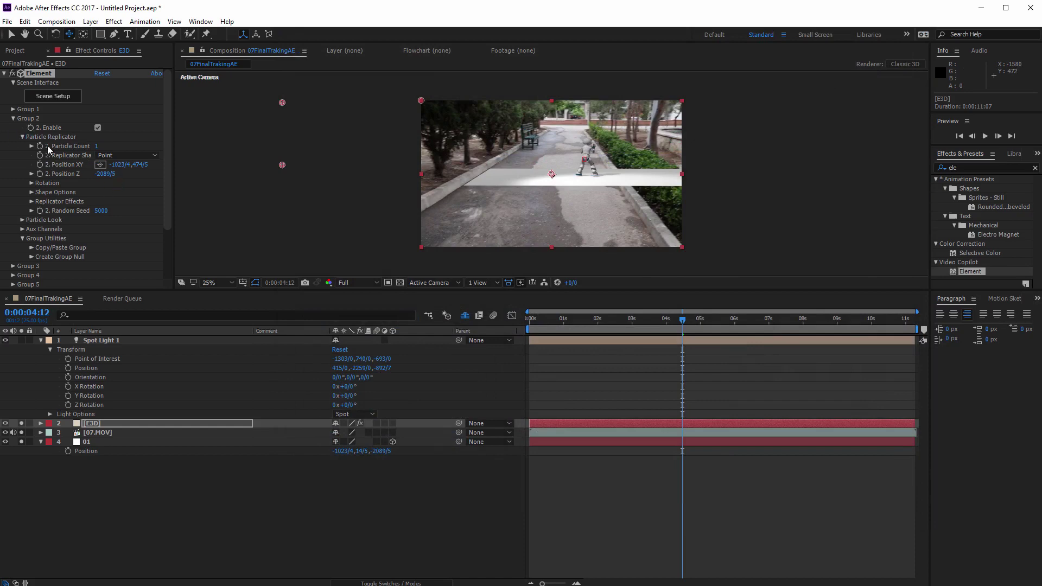
Step: Check the robot's animation and shadow on the plane up to 0:00:04:24
key(period)
key(period)
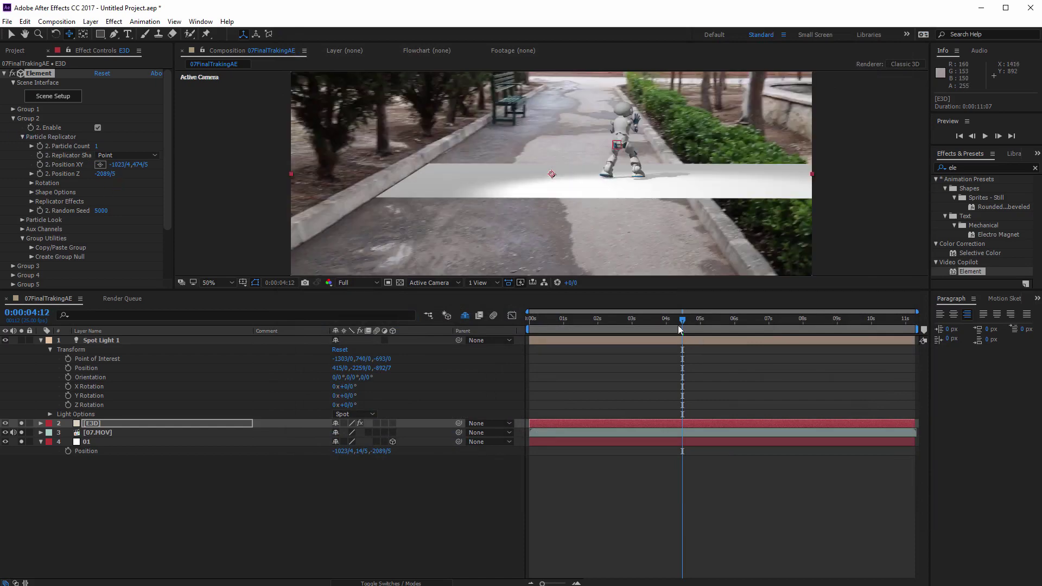
drag(683, 320, 699, 335)
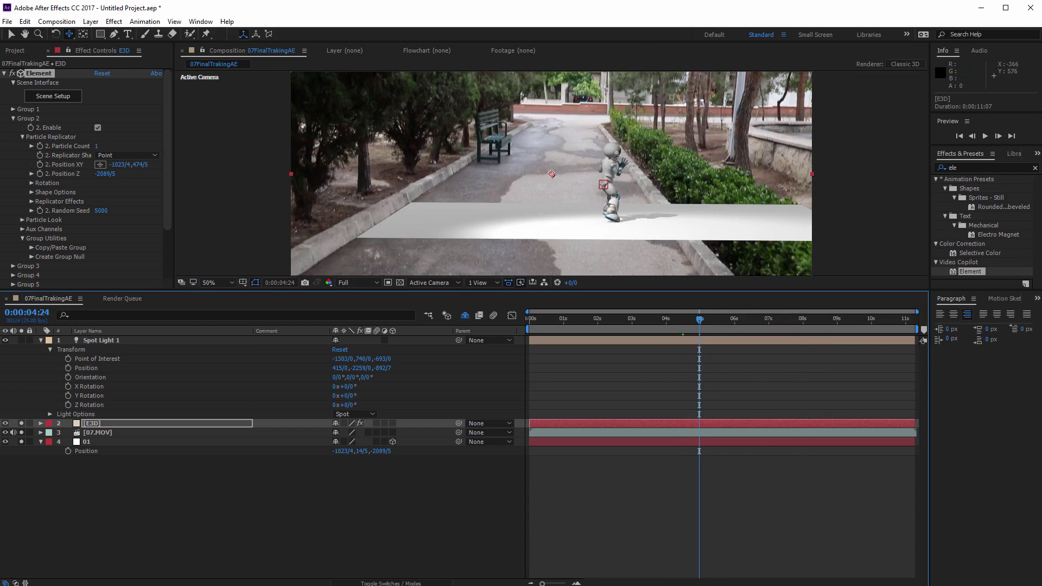
Step: Set Group 2's Position Y to 0
click(12, 119)
click(12, 119)
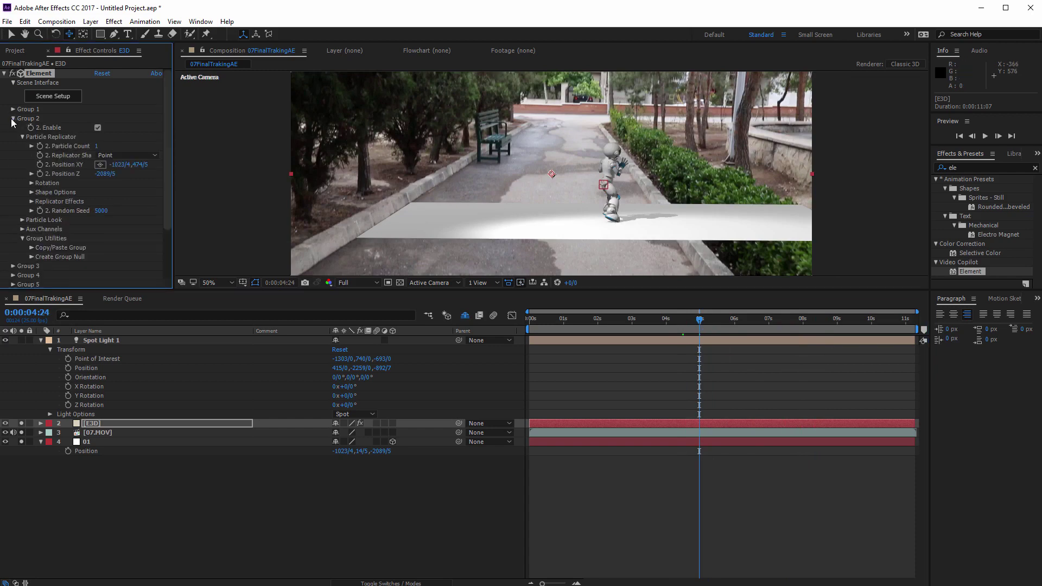
drag(141, 166, 144, 168)
click(144, 167)
key(BackSpace)
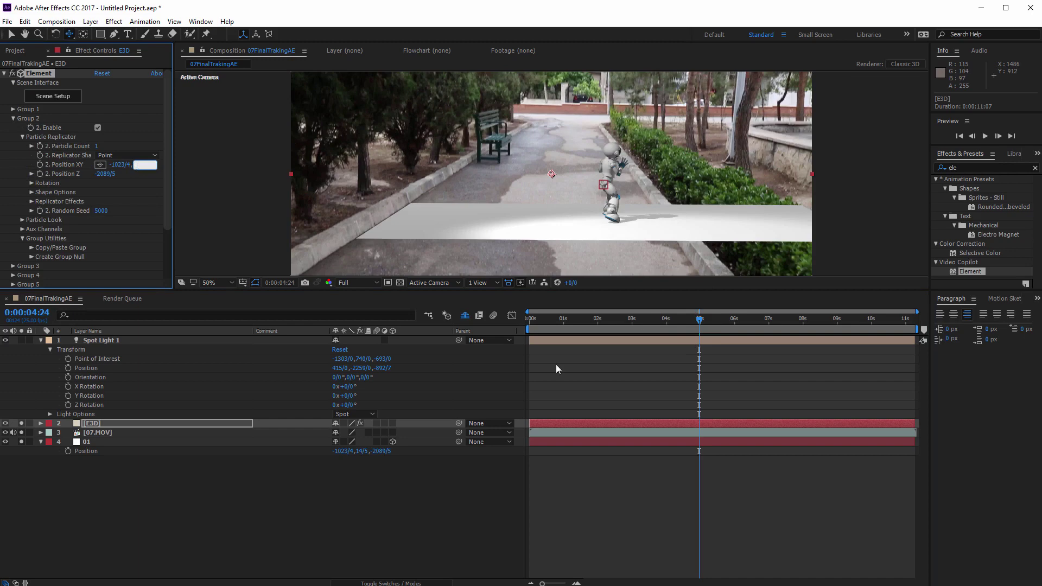
text(0)
click(413, 504)
Step: Set Group 2's Position Y to 449/0 to place the plane under the robot's feet, checking the contact at 0:00:04:23
key(Page_Up)
scroll(146, 183, down, 3)
click(131, 285)
click(143, 311)
scroll(156, 161, up, 2)
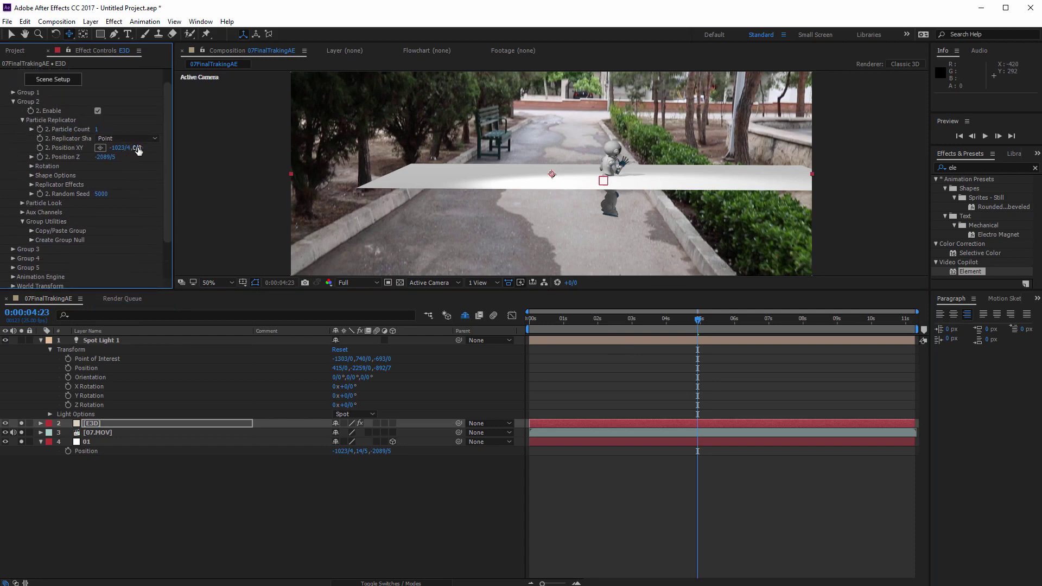
drag(152, 142, 358, 172)
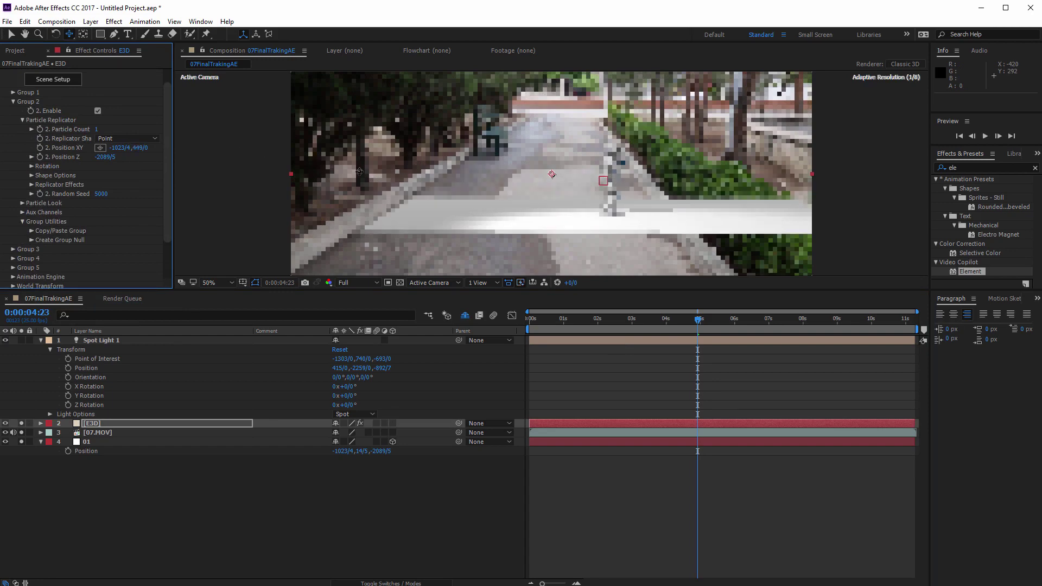
key(period)
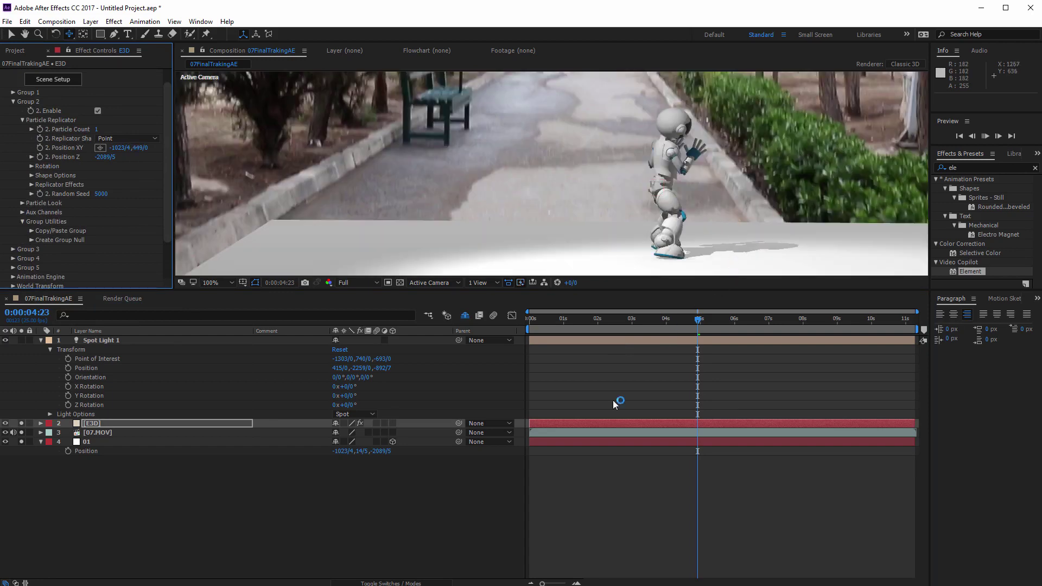
Step: Set Group 2's Position Y to 462/0 and preview the robot's foot contact with the plane up to 0:00:05:21
key(Page_Down)
key(Page_Down)
key(Page_Down)
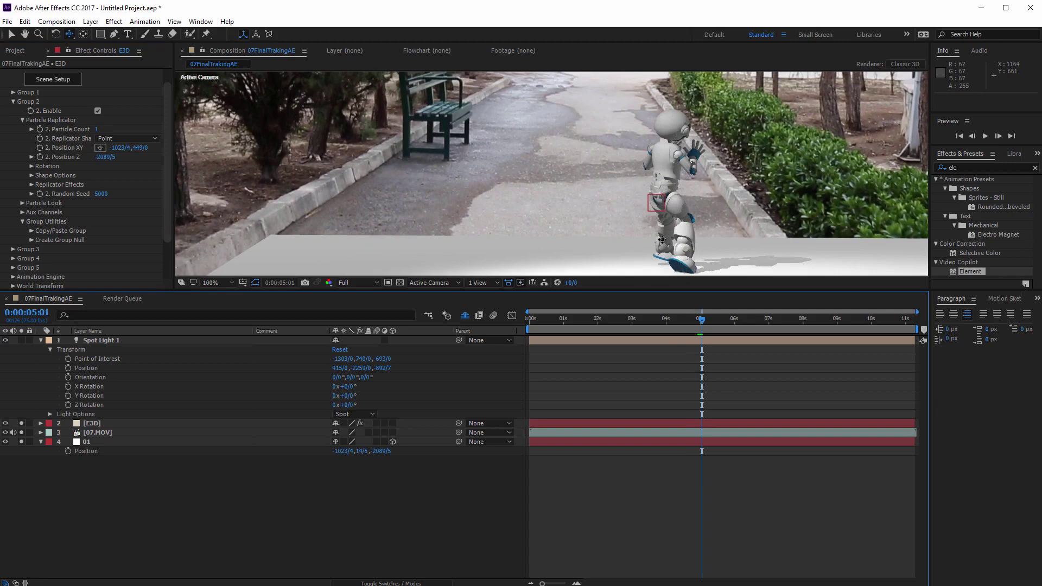
key(space)
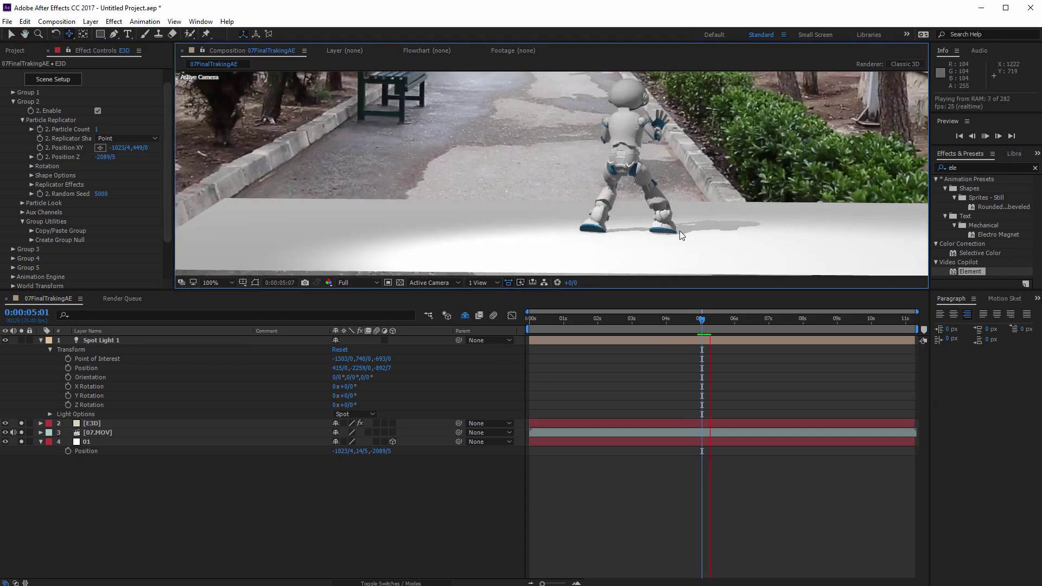
key(space)
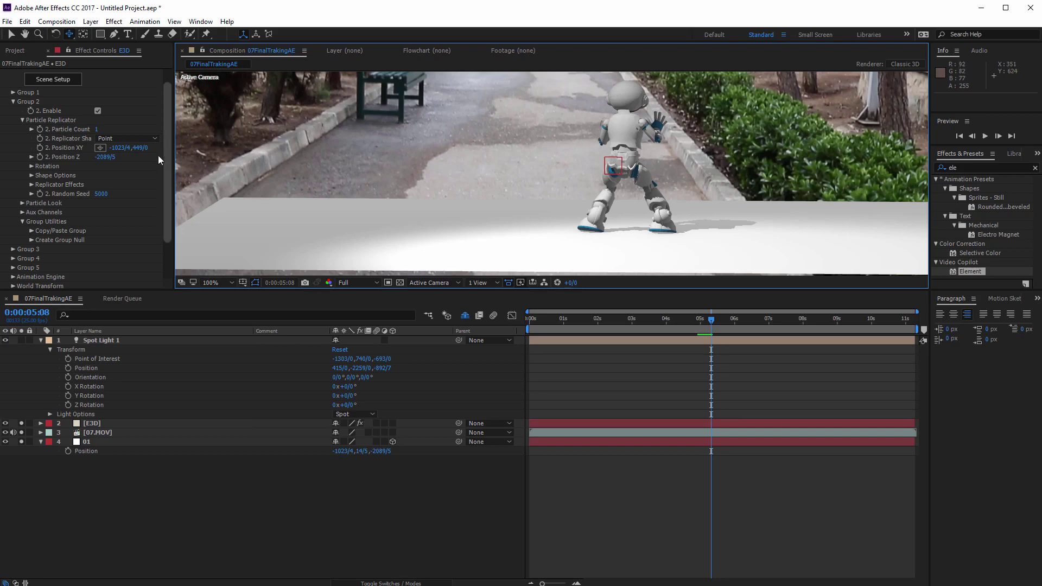
drag(144, 148, 153, 148)
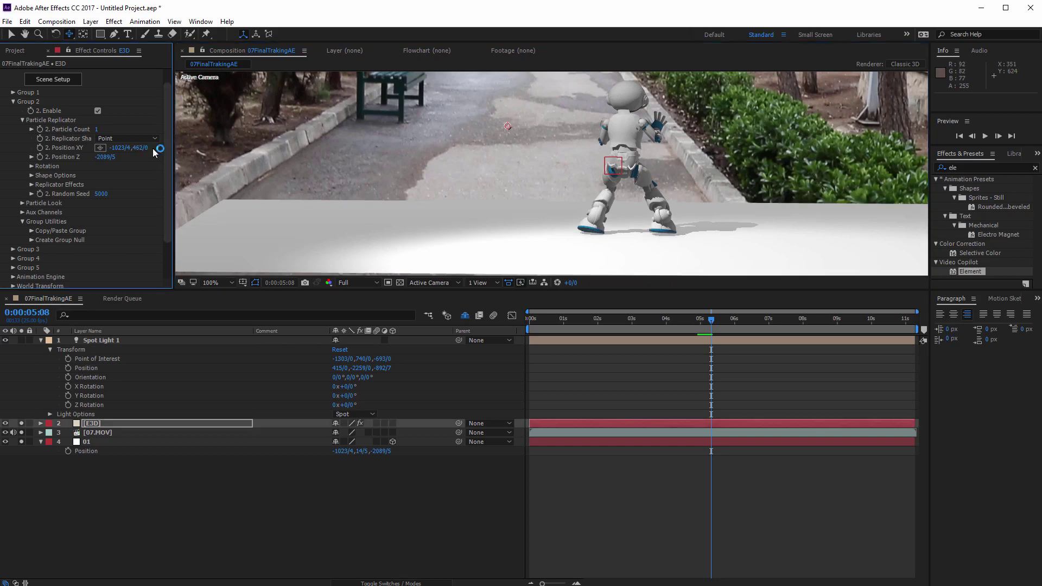
key(space)
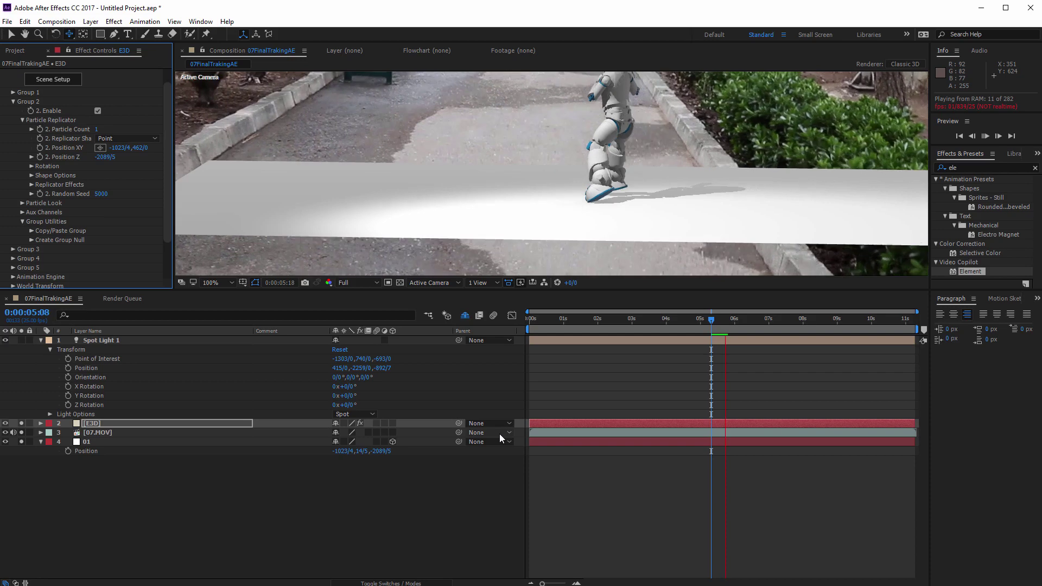
key(space)
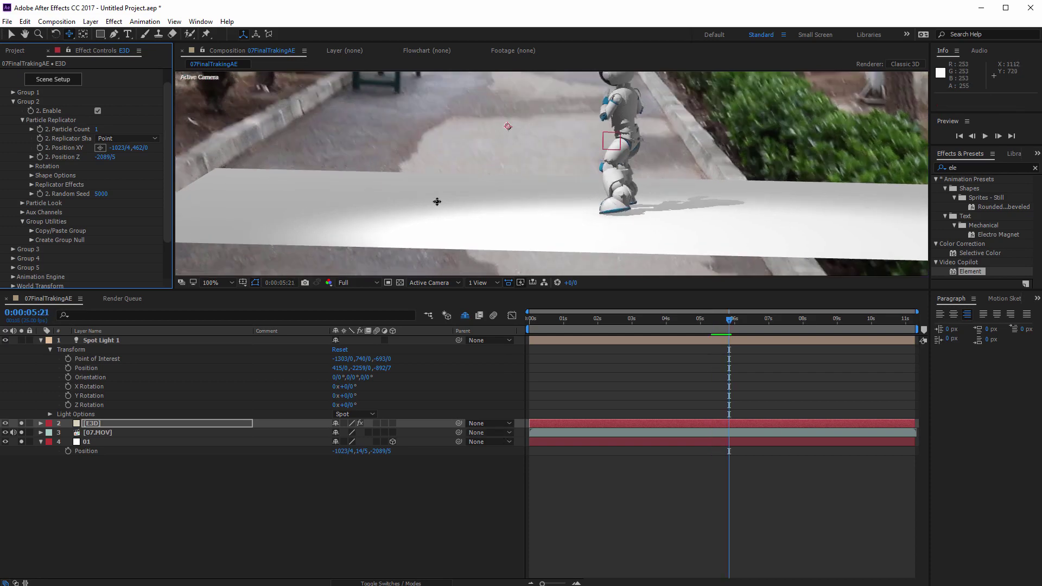
Step: Fine-tune Group 2's Position Y to 470/0 and then 488/0, checking the feet against the plane up to 0:00:06:05
drag(144, 148, 147, 149)
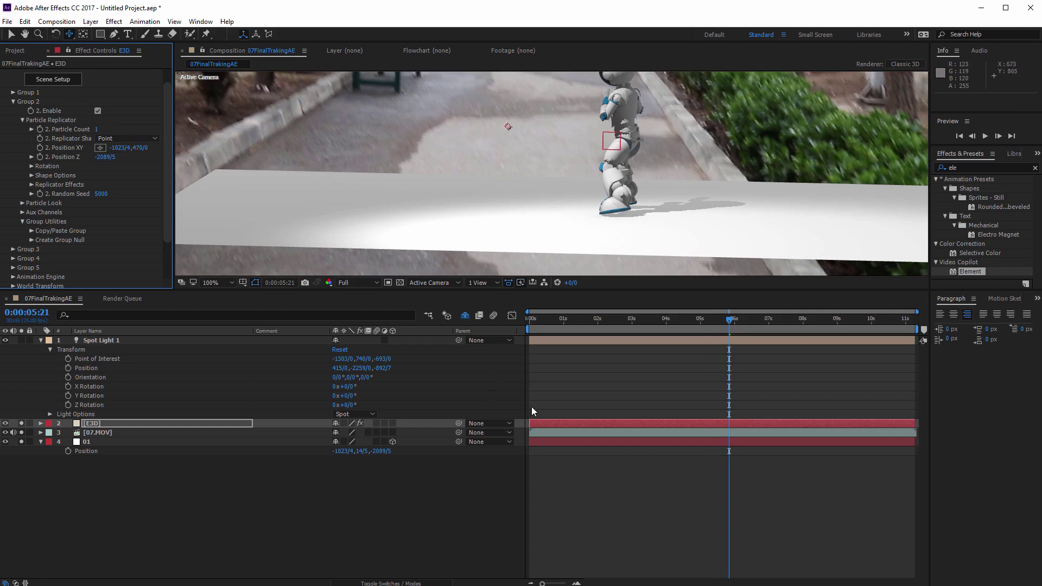
key(space)
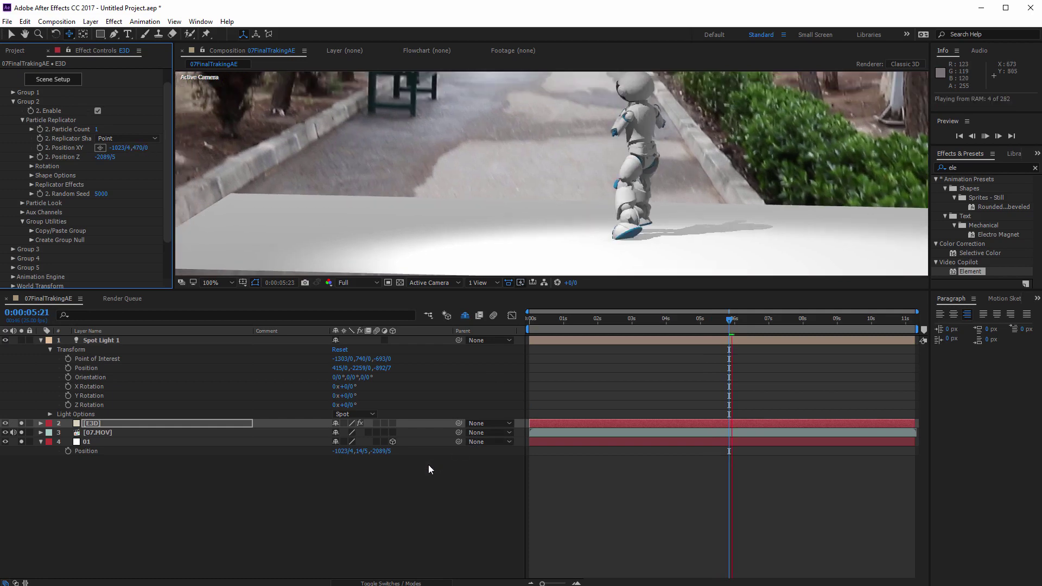
key(space)
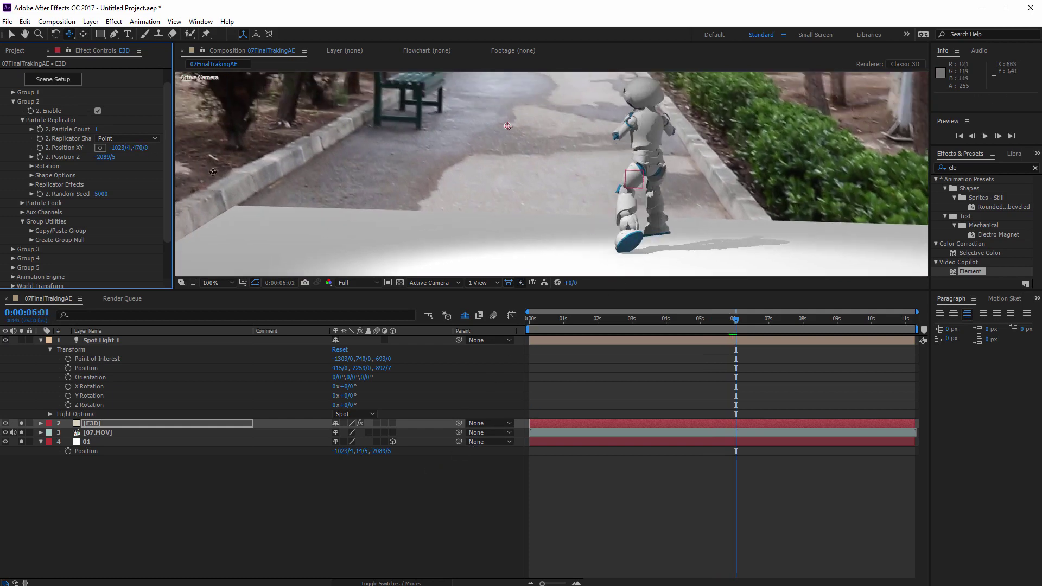
drag(140, 148, 151, 147)
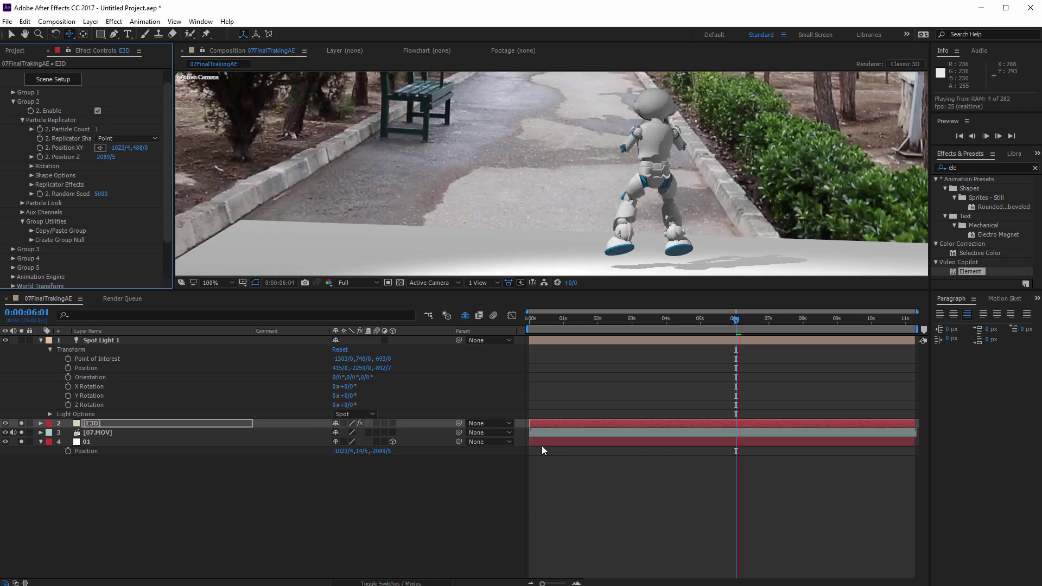
key(space)
drag(541, 227, 529, 177)
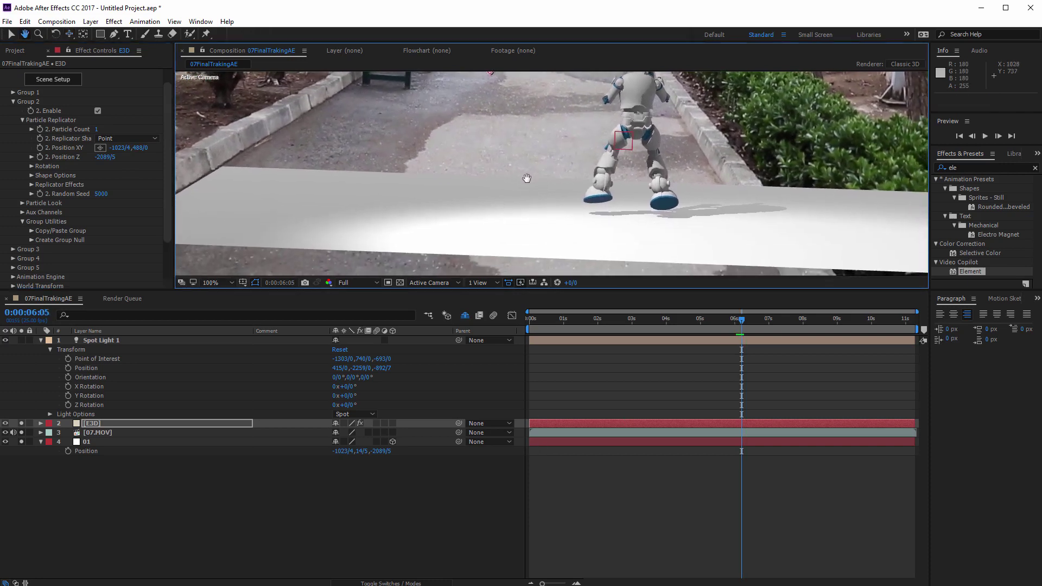
Step: Enable Matte Shadow on the Plane Model's Default material in Element's scene and apply the scene changes
click(13, 102)
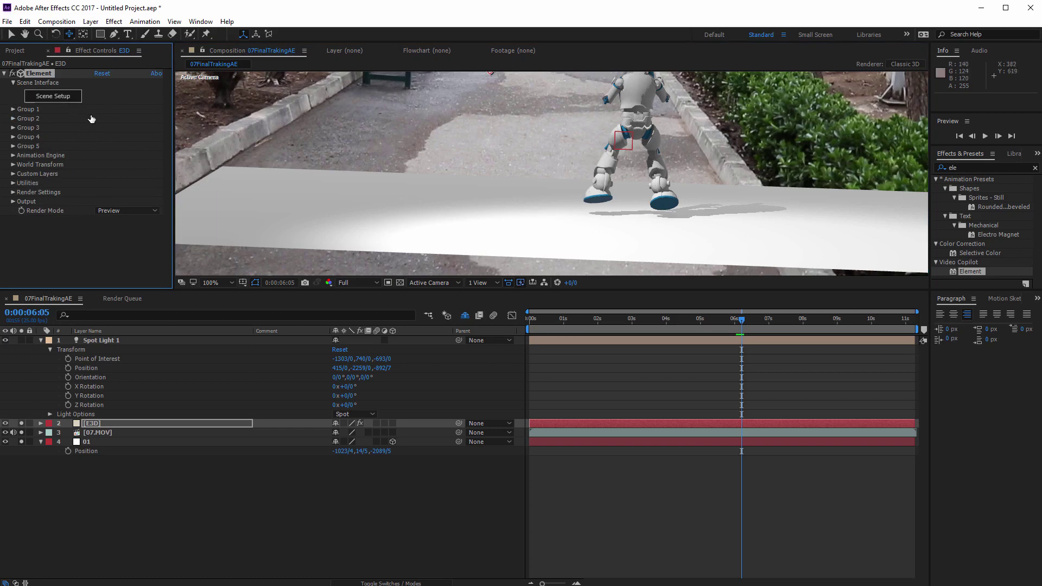
click(66, 97)
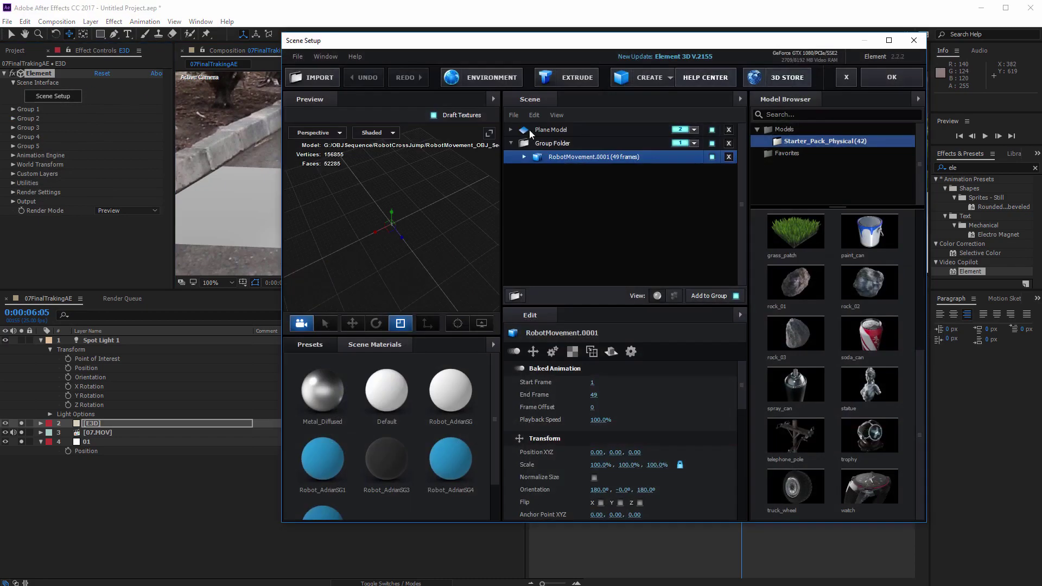
click(521, 131)
click(510, 130)
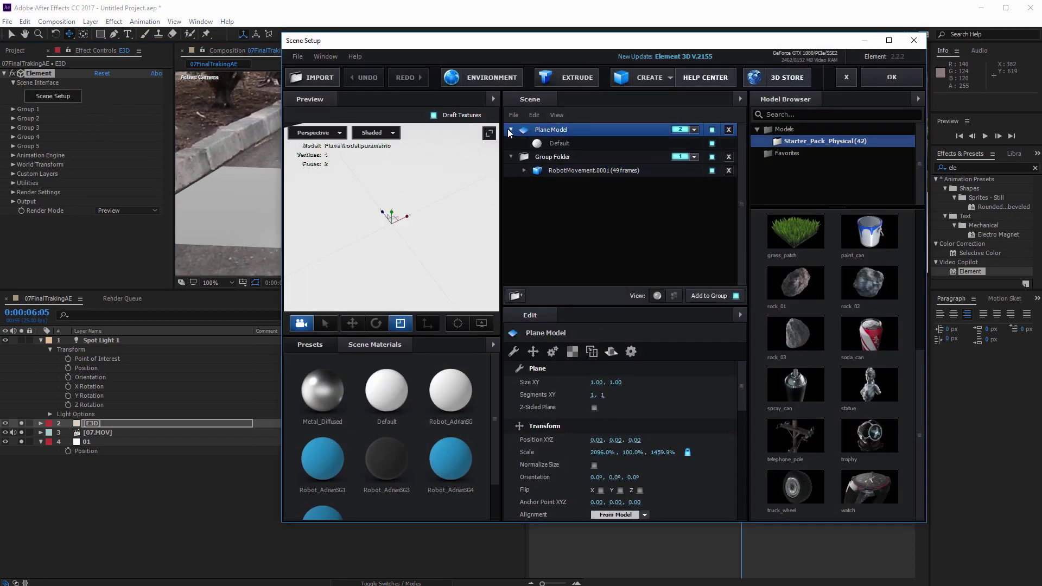
click(556, 144)
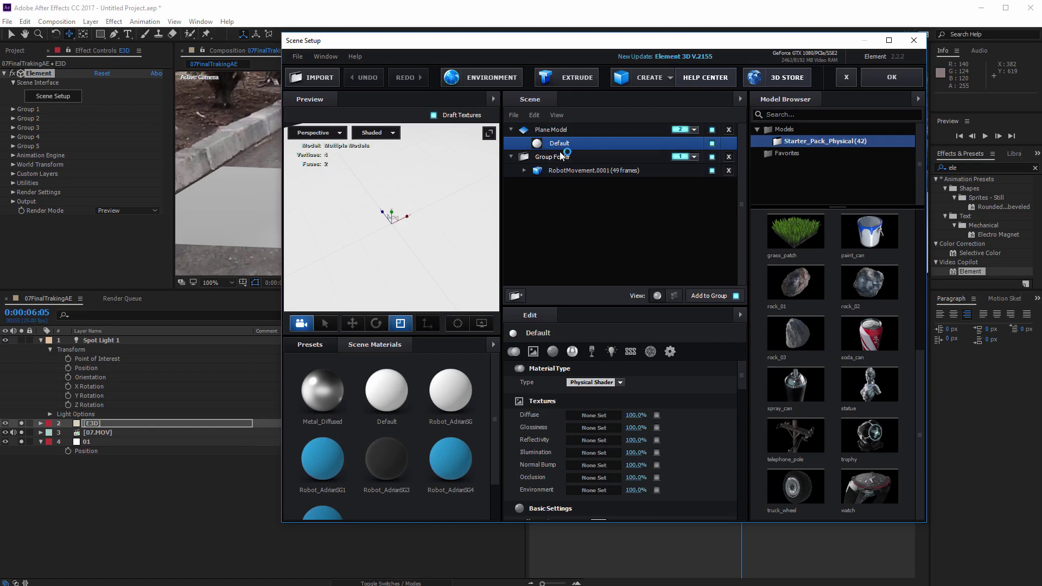
click(671, 352)
scroll(641, 438, down, 5)
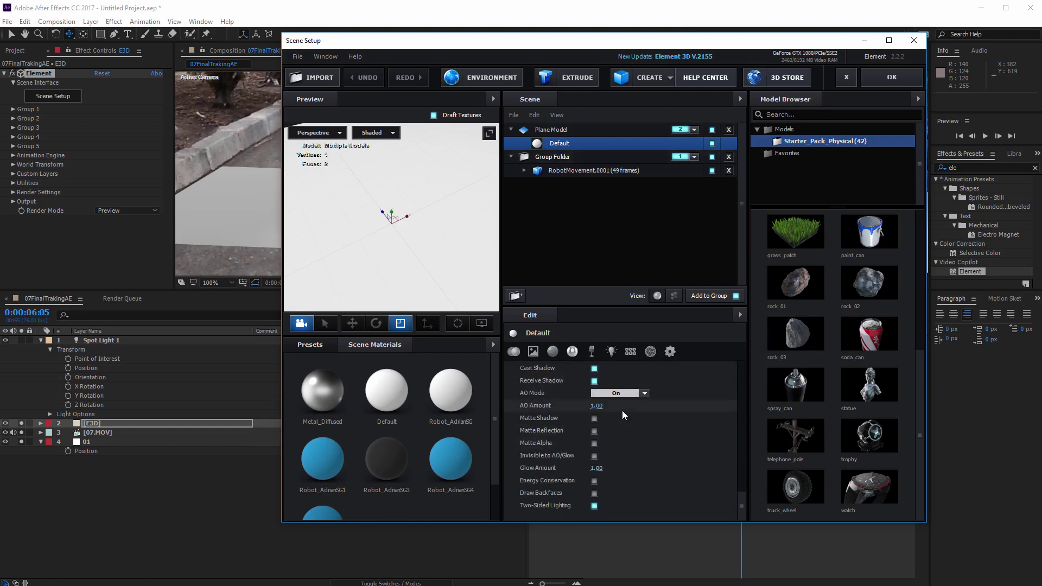
click(595, 418)
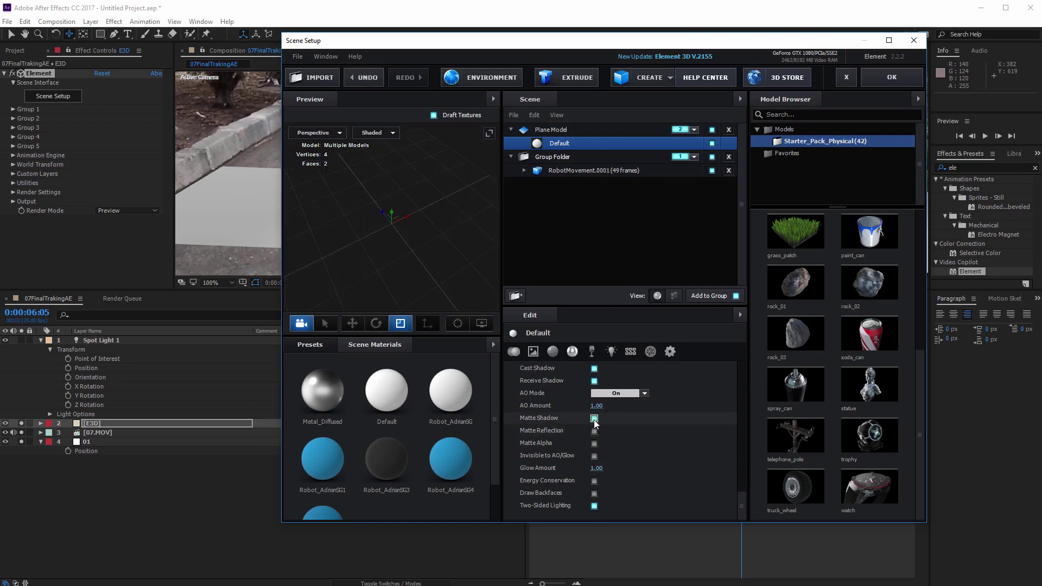
click(906, 83)
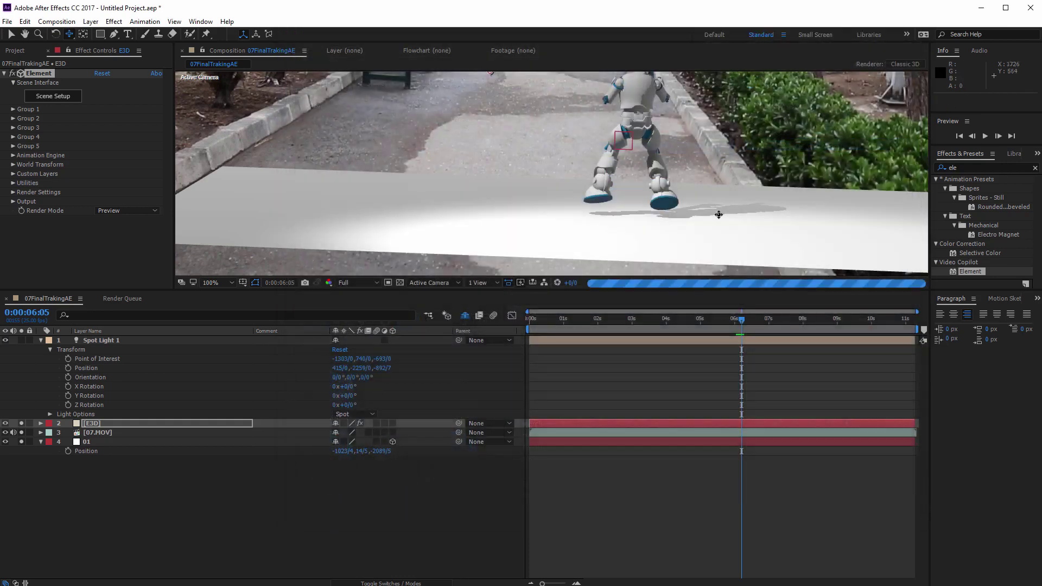
Step: Set Spot Light 1's Shadow Darkness to 39% in its light settings
scroll(572, 194, down, 2)
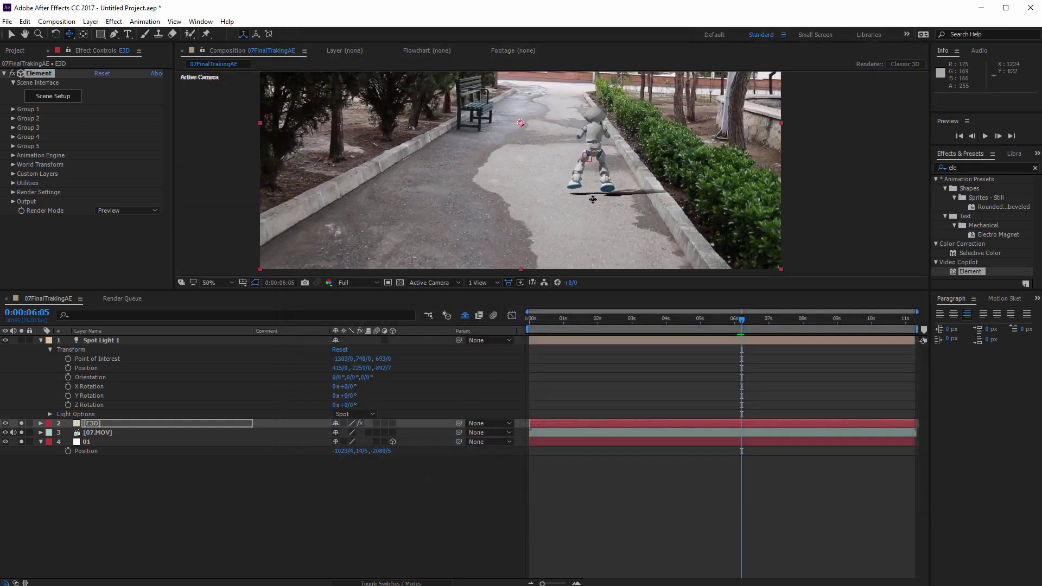
double_click(96, 340)
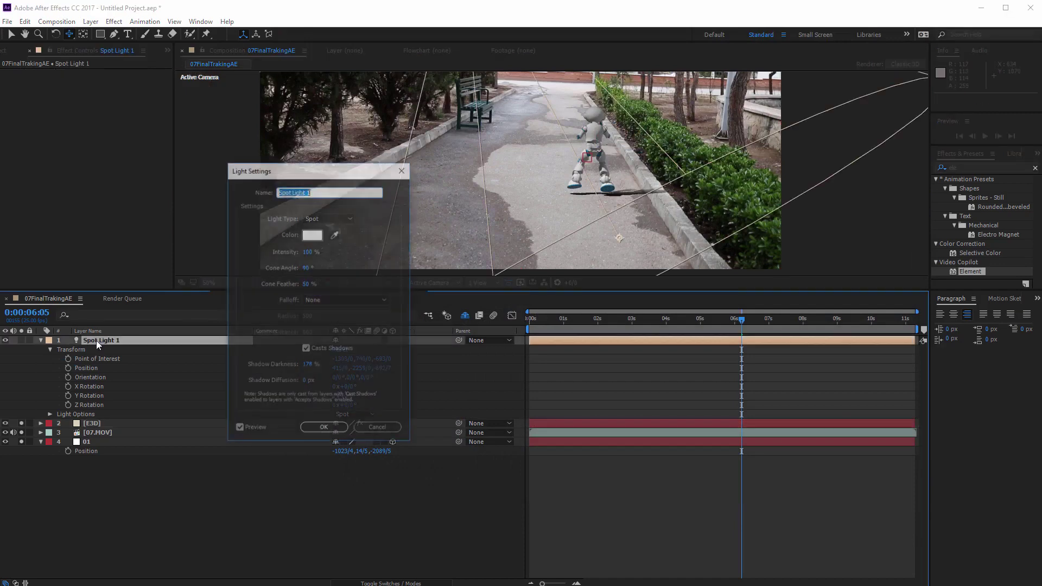
drag(314, 368, 288, 368)
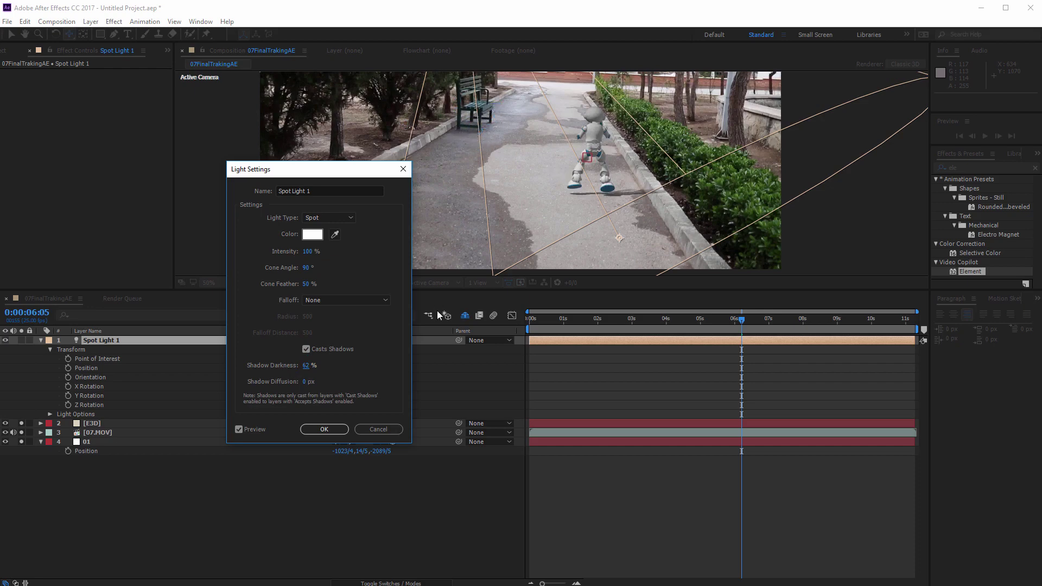
drag(306, 369, 298, 380)
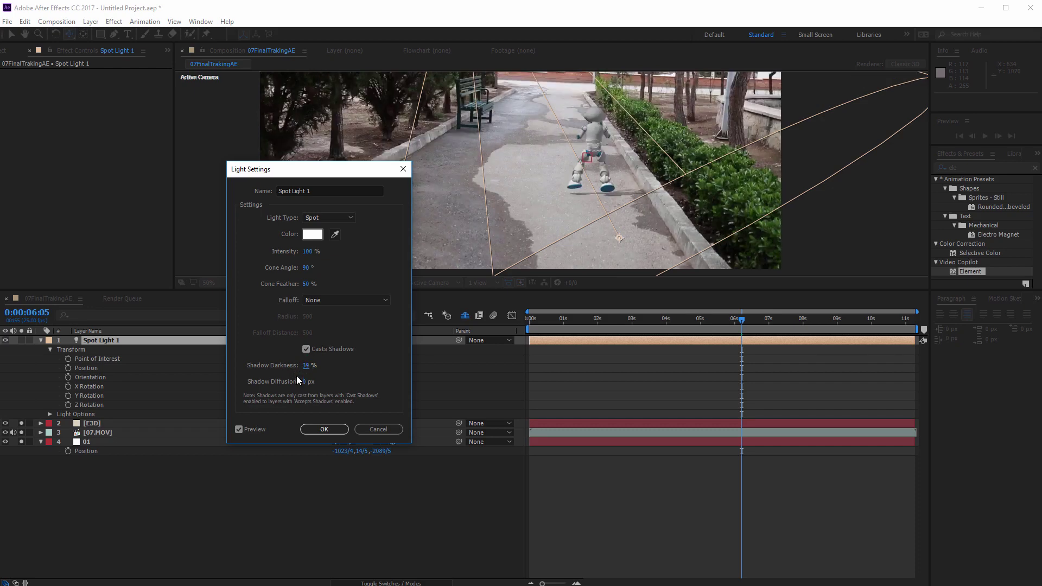
click(324, 429)
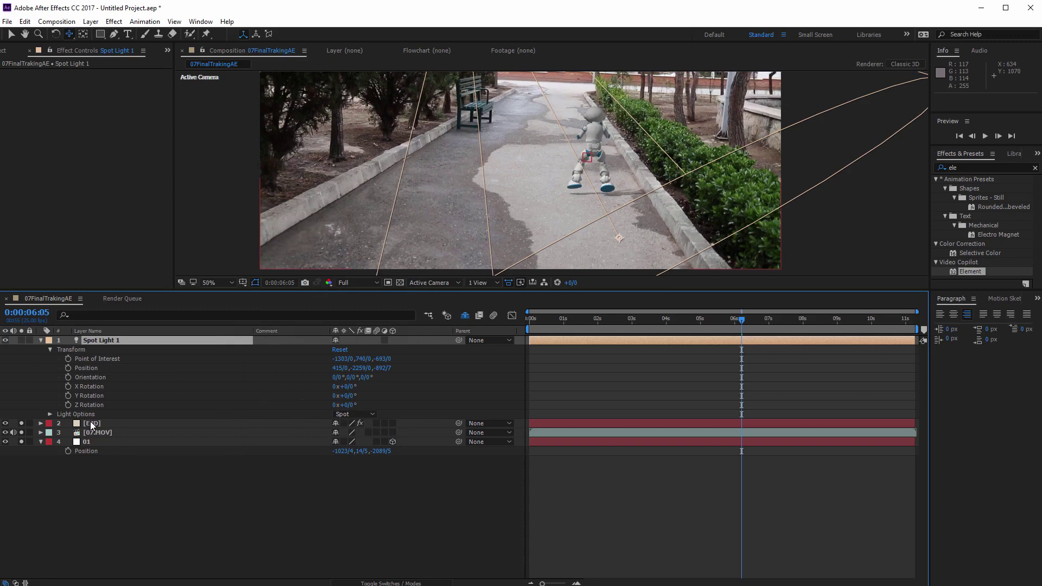
Step: Turn the robot around by setting Group 1's particle Y Rotation to 178° on the E3D layer
click(98, 424)
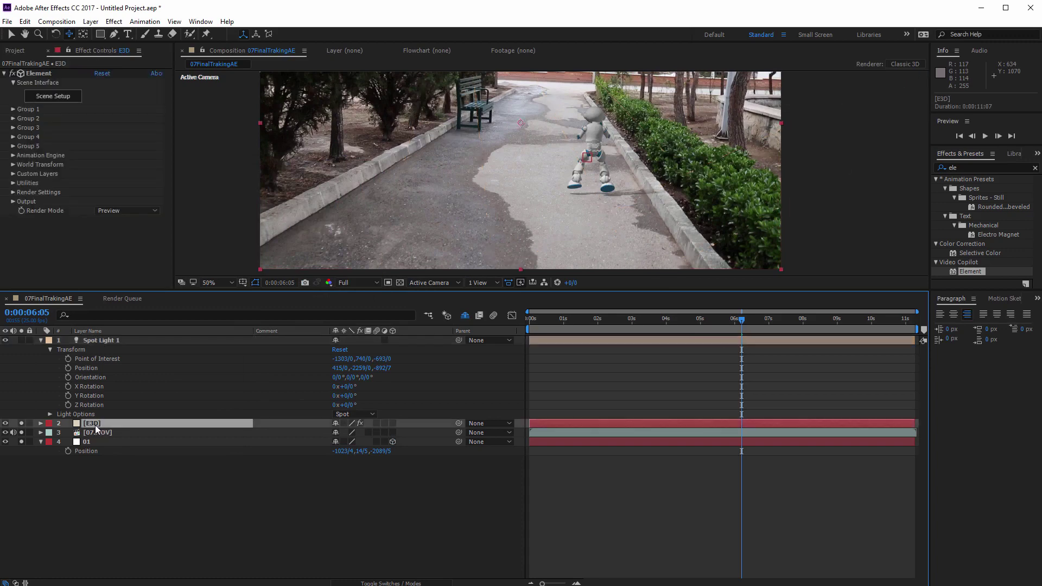
click(13, 109)
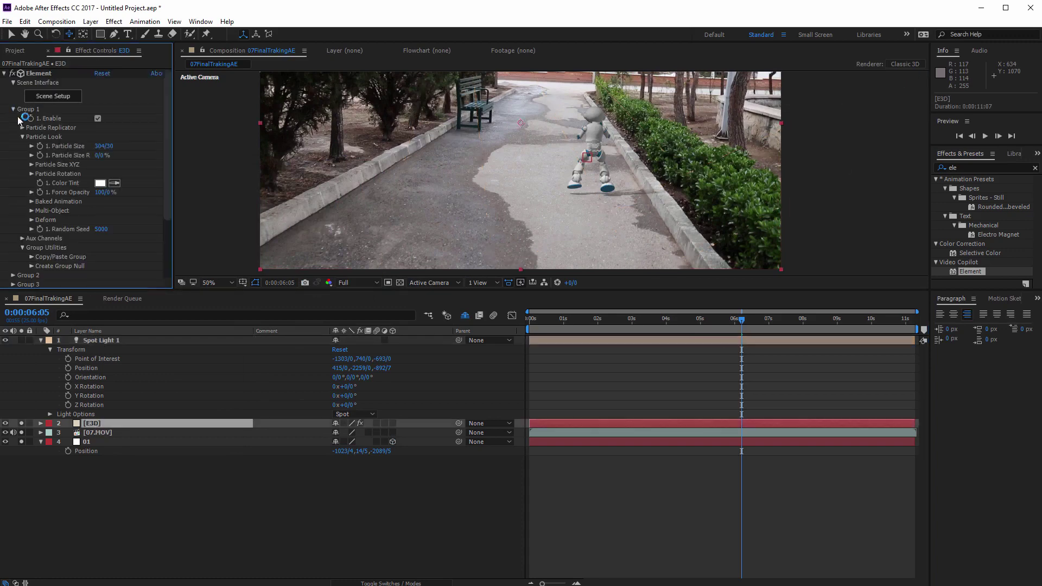
click(31, 174)
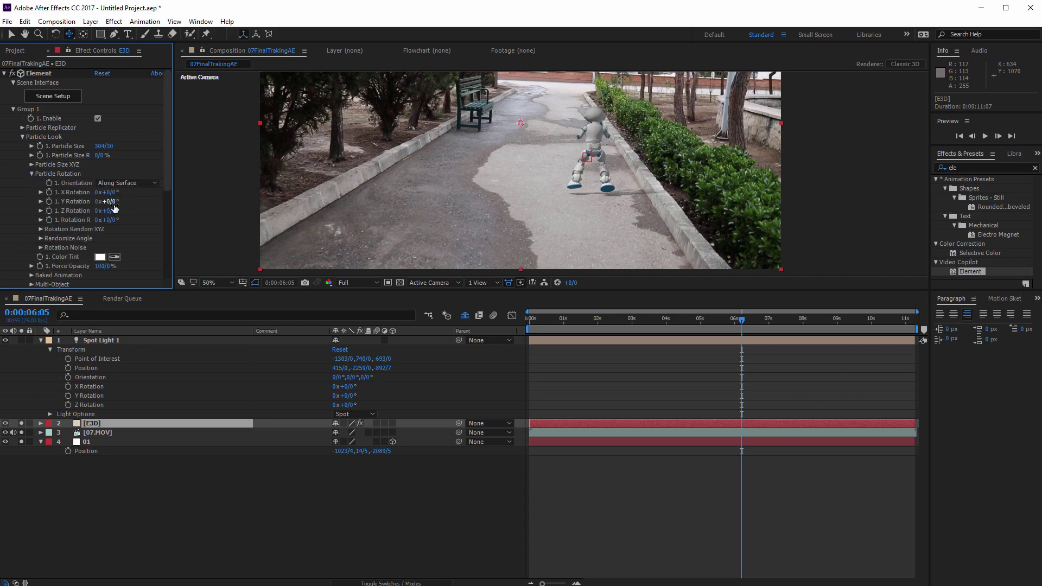
drag(111, 203, 229, 223)
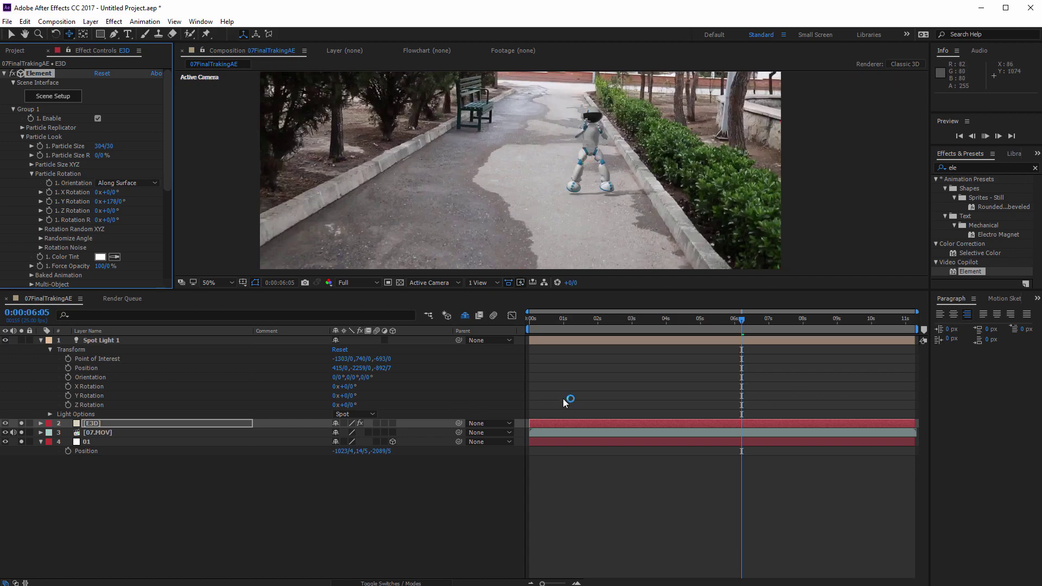
Step: Preview the turned robot and its matte shadow on the path up to 0:00:06:13
click(448, 504)
key(space)
key(space)
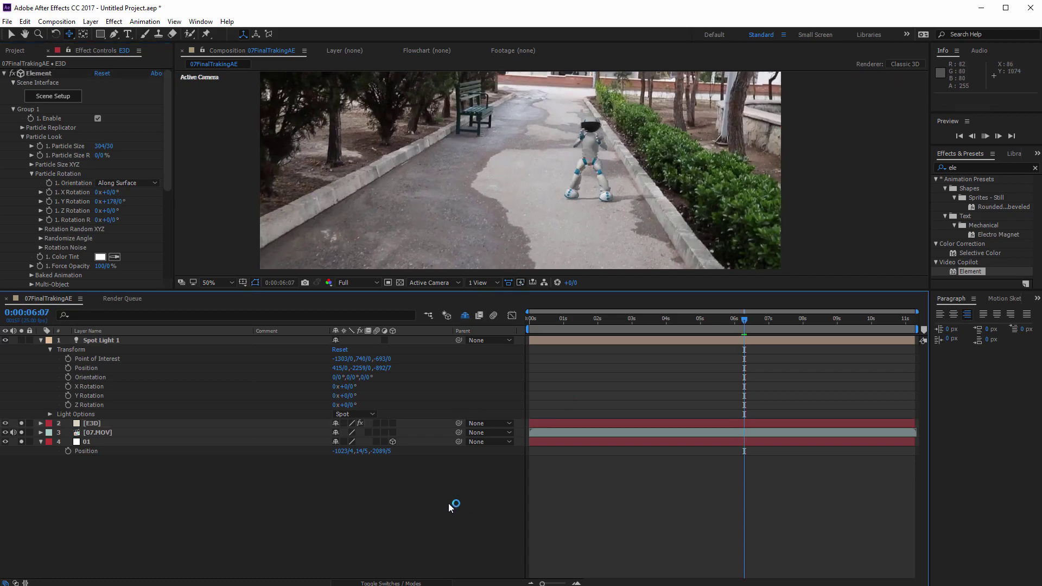
key(space)
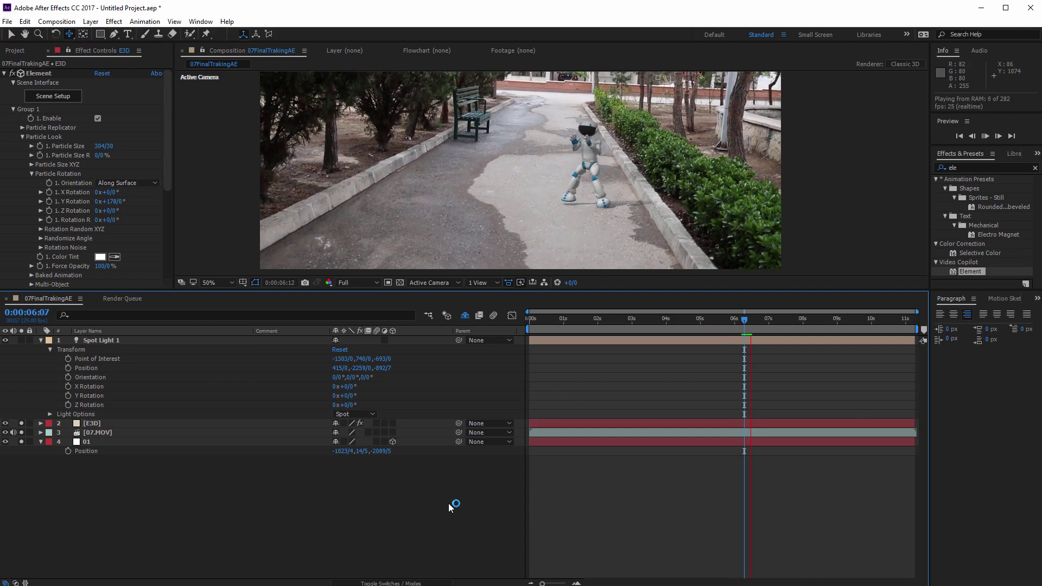
key(space)
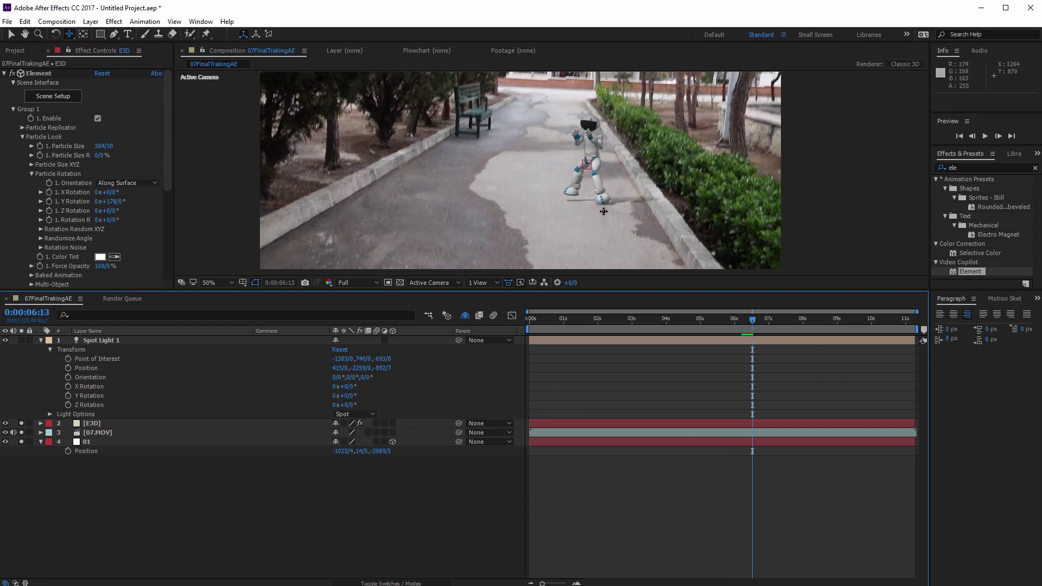
Step: Set Group 2's Position Y to 507/0 and preview the shadow's alignment with the feet up to 0:00:06:20
click(13, 109)
click(13, 118)
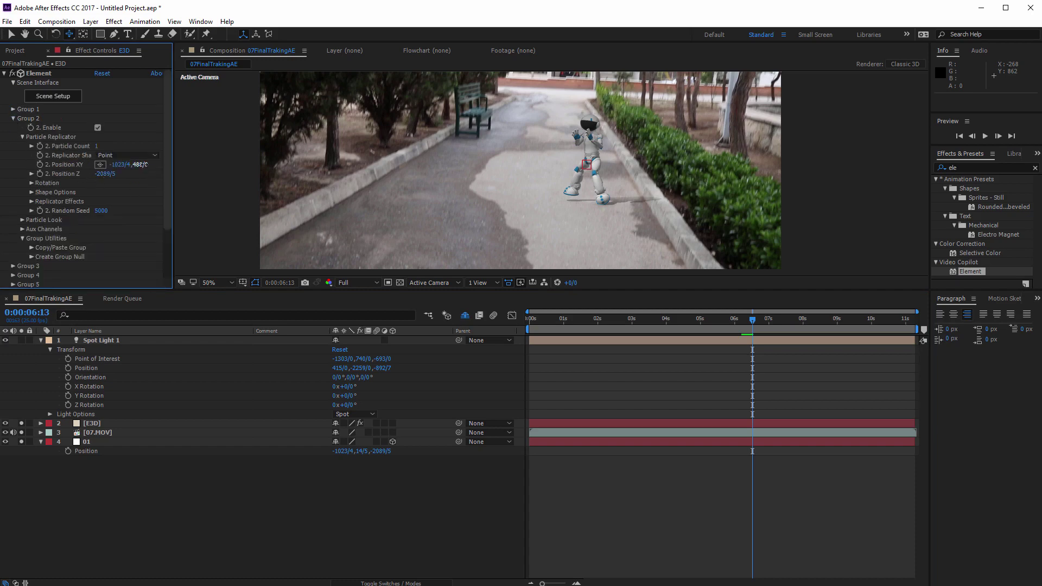
click(147, 164)
drag(146, 166, 143, 169)
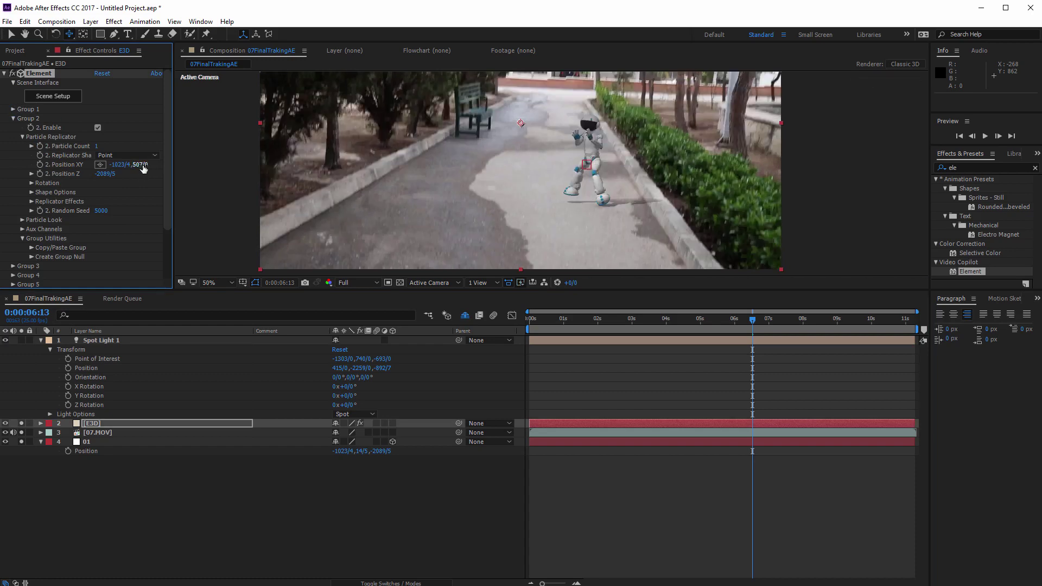
click(378, 516)
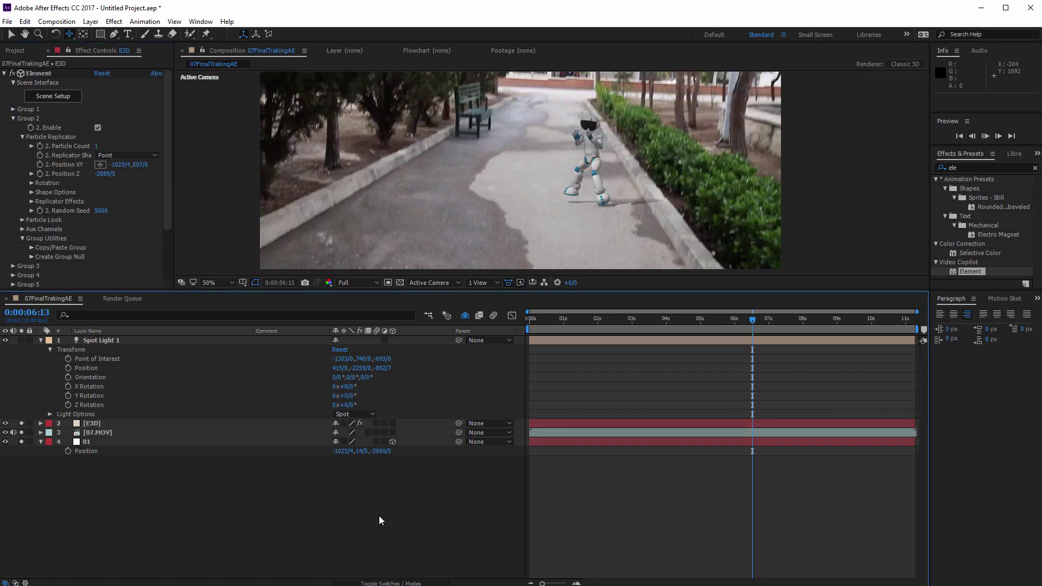
key(space)
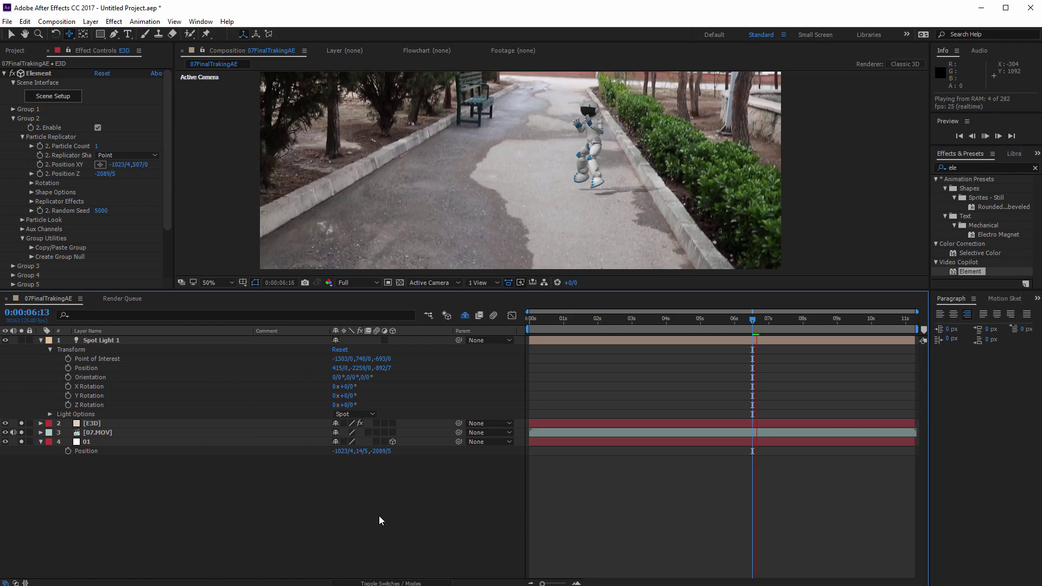
key(space)
click(13, 119)
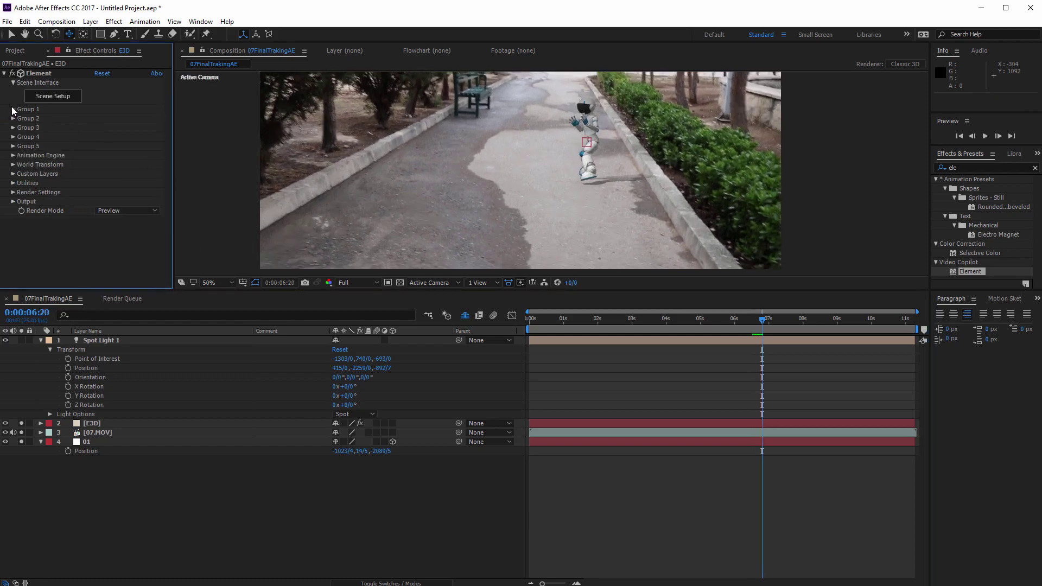
Step: Move the robot along the path by setting Group 1's Position XY to -330/4, -49/5 and Position Z to -2369/5
click(13, 109)
drag(104, 111, 591, 217)
click(22, 91)
drag(121, 120, 576, 198)
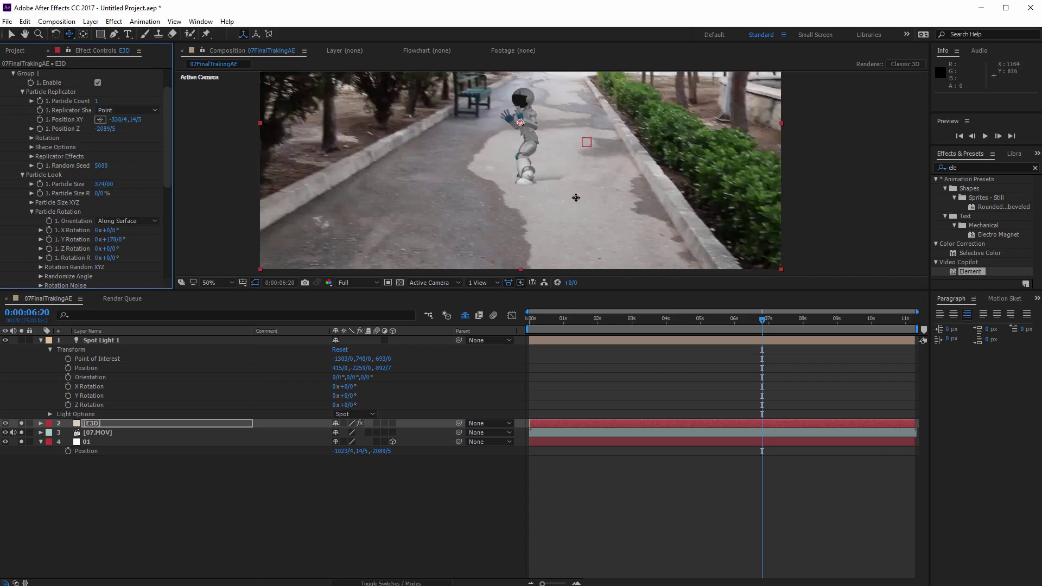
drag(136, 120, 91, 136)
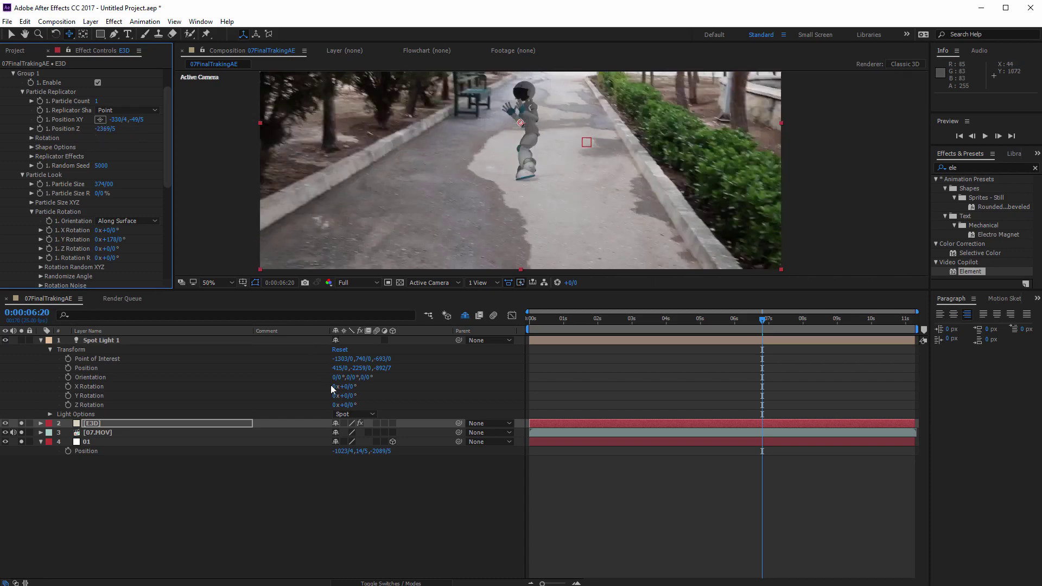
Step: Preview the repositioned robot on the path from 0:00:06:20 to 0:00:07:07
click(317, 461)
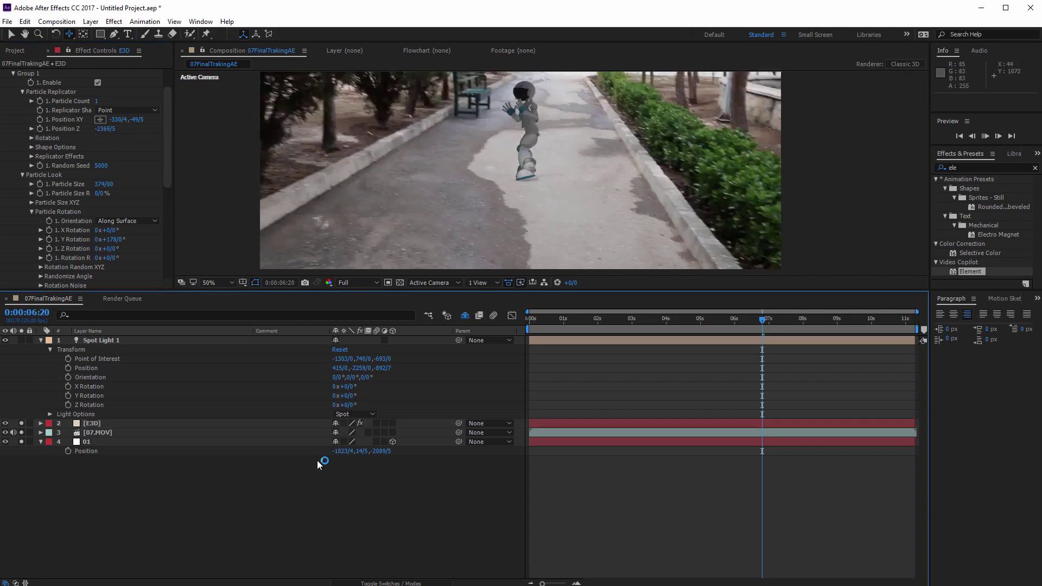
key(space)
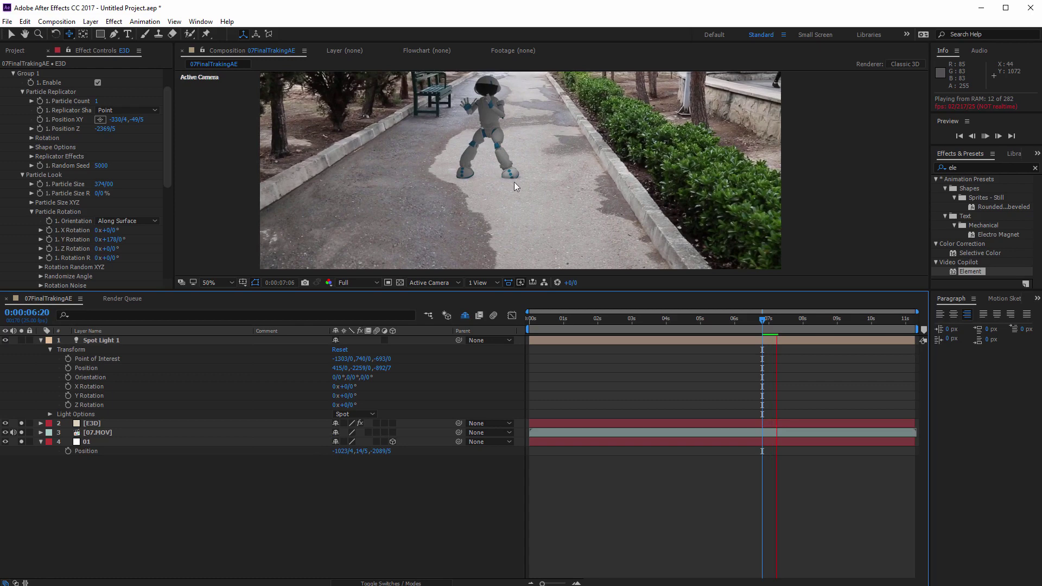
key(space)
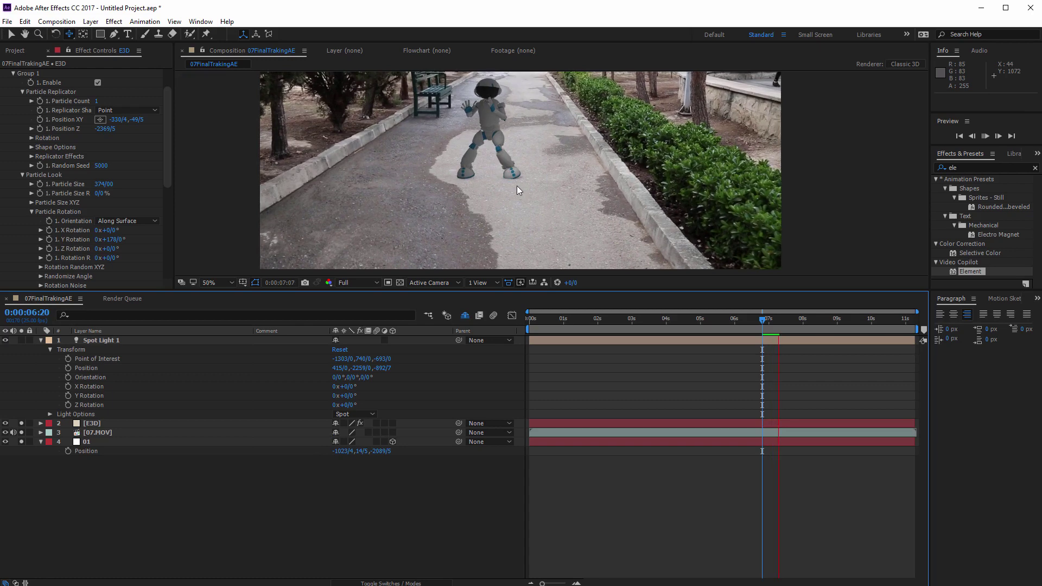
Step: Set Group 1's Position Y to -70/5 and preview the robot's placement up to 0:00:07:16
click(139, 120)
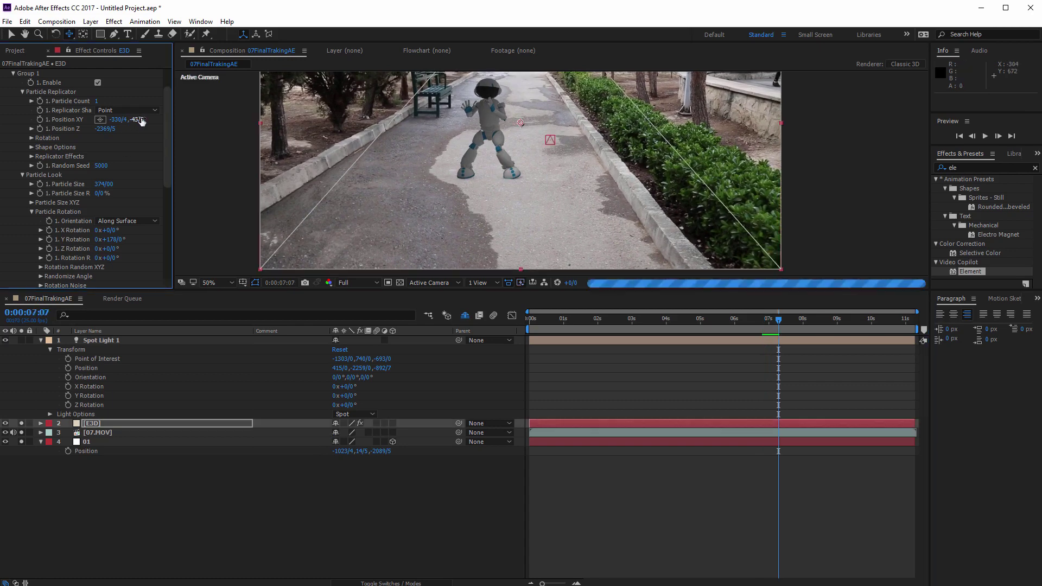
drag(140, 120, 137, 125)
click(319, 510)
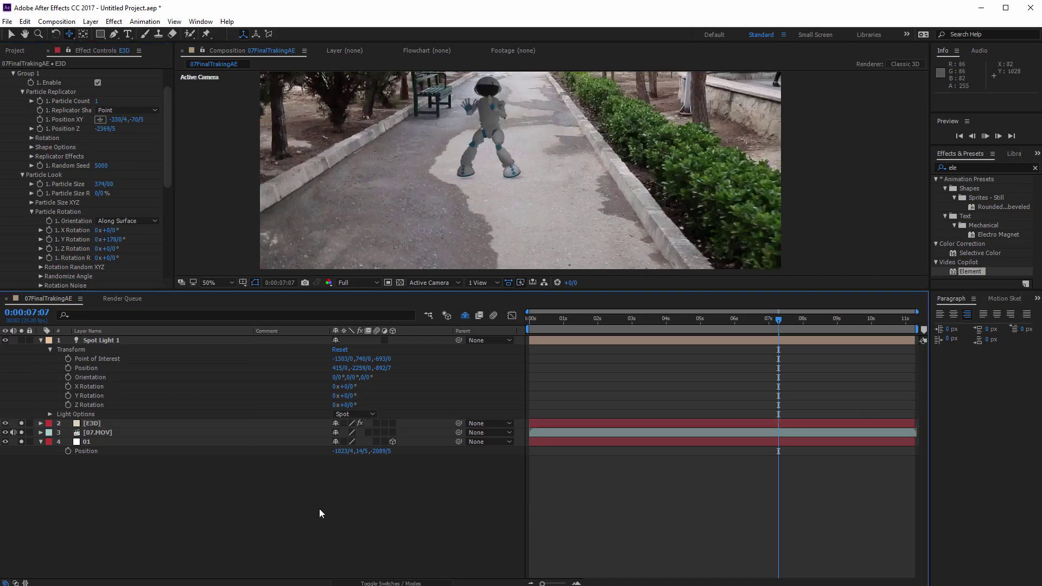
key(space)
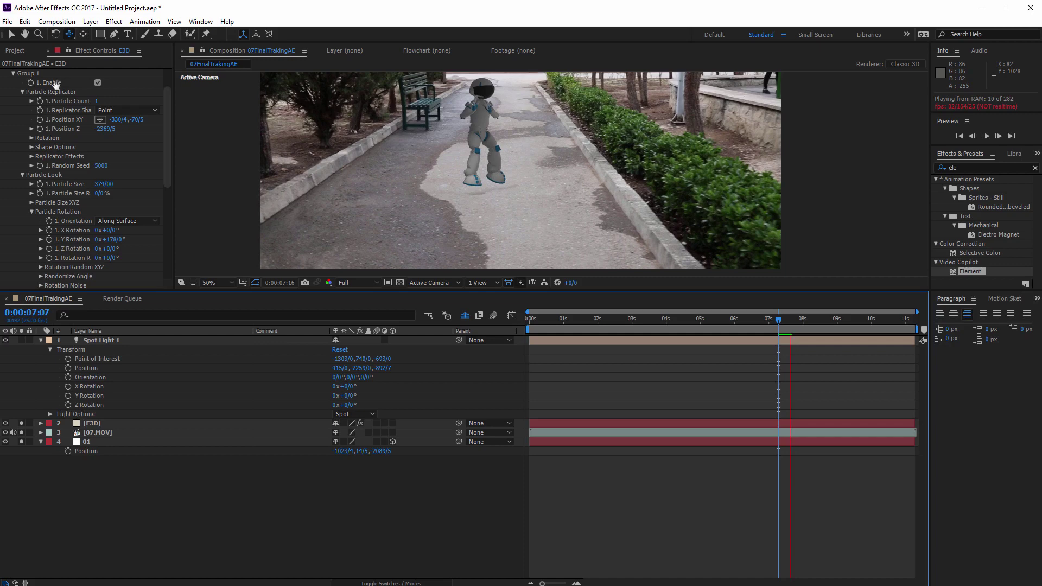
Step: In Element's Ambient Occlusion render settings, set SSAO Radius to 1/9, Distribution to 5/9, Gamma to 5/14 and Contrast to 0/11
click(23, 92)
click(23, 92)
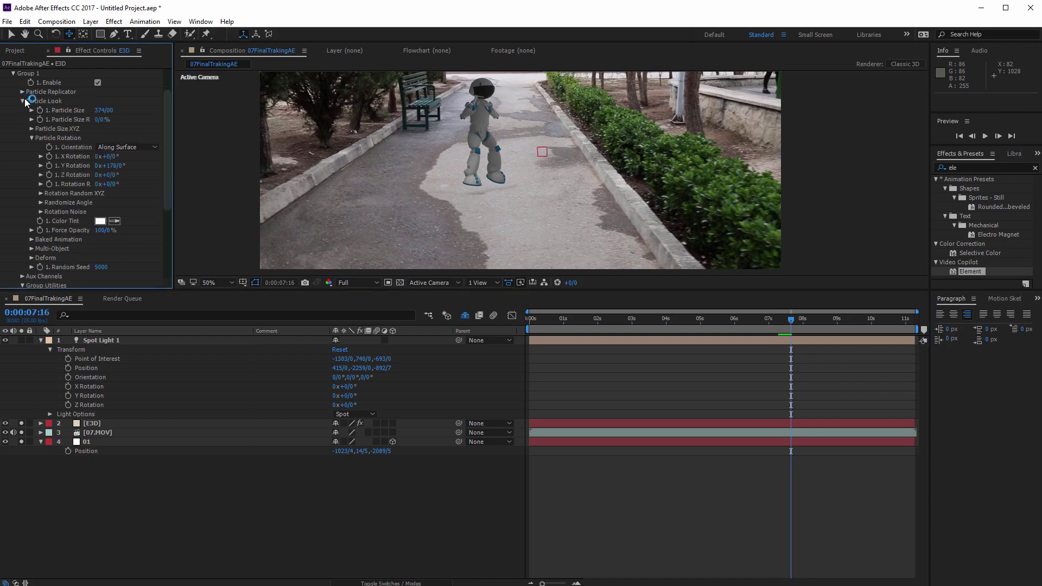
click(23, 101)
click(14, 257)
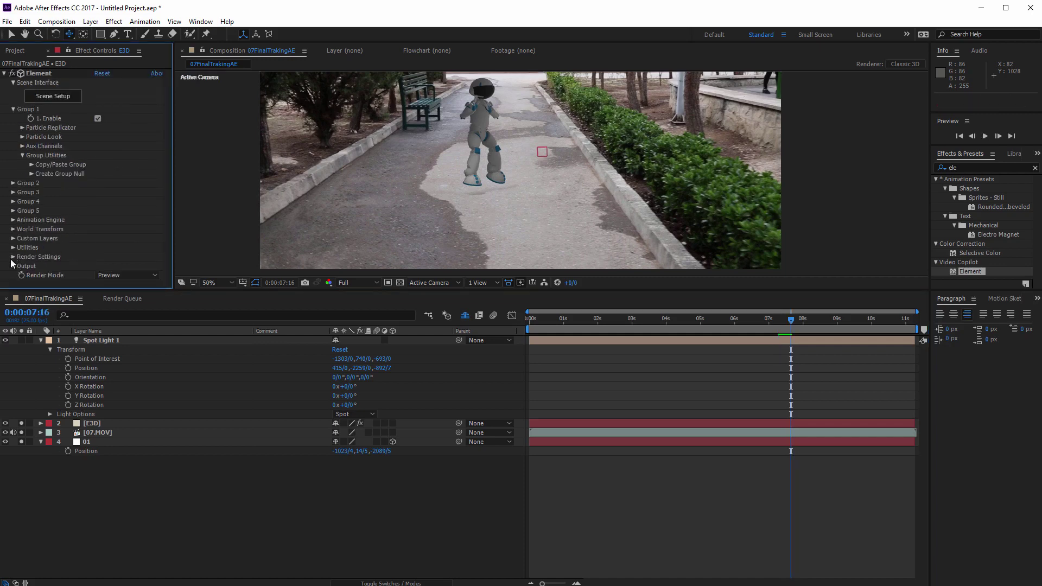
scroll(11, 259, down, 5)
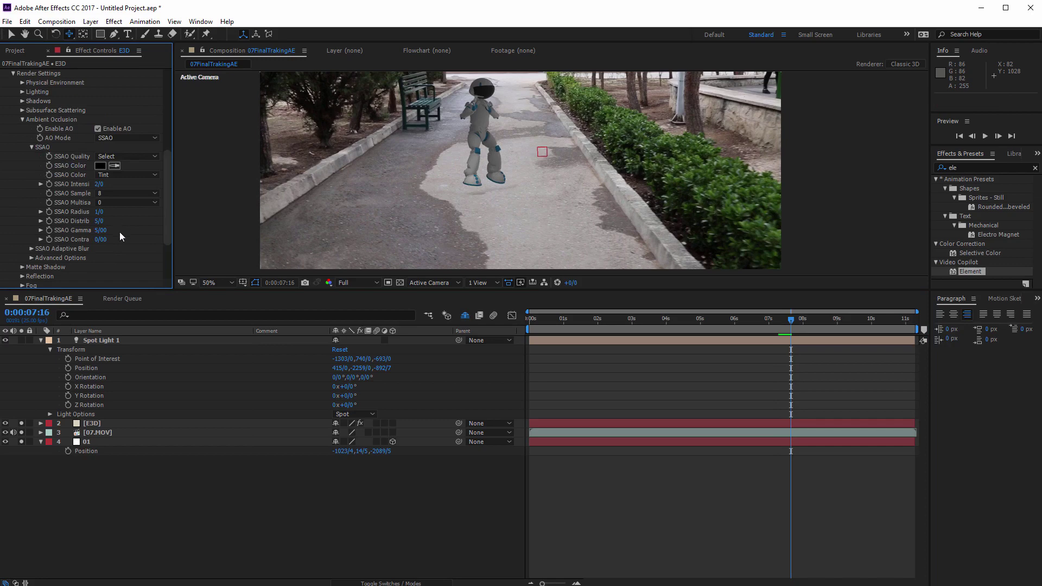
click(97, 221)
drag(99, 222, 129, 243)
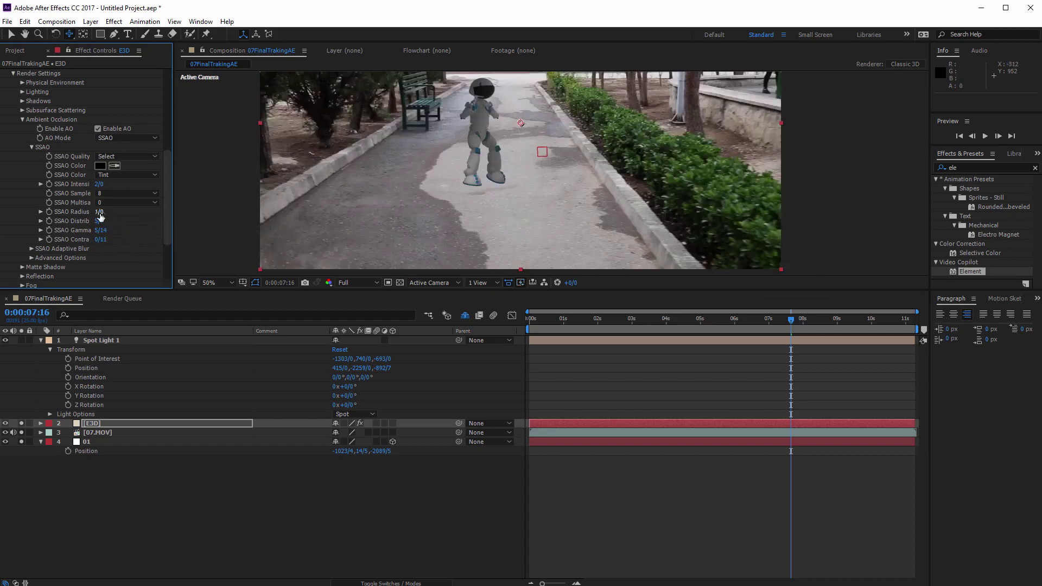
drag(132, 211, 132, 222)
Step: Switch the Element effect's Render Mode to Full Render
scroll(131, 222, down, 3)
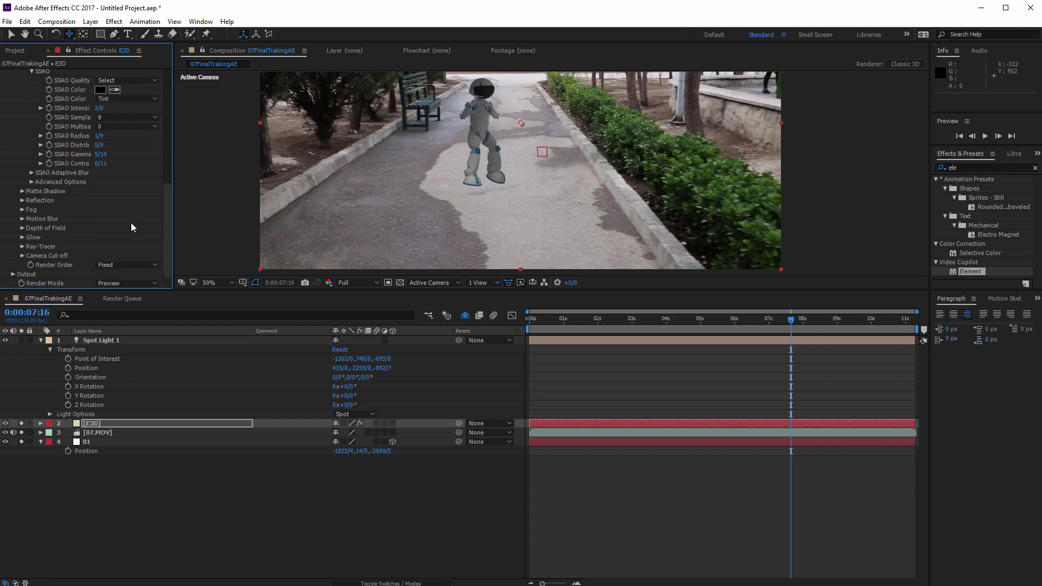
click(122, 281)
click(122, 294)
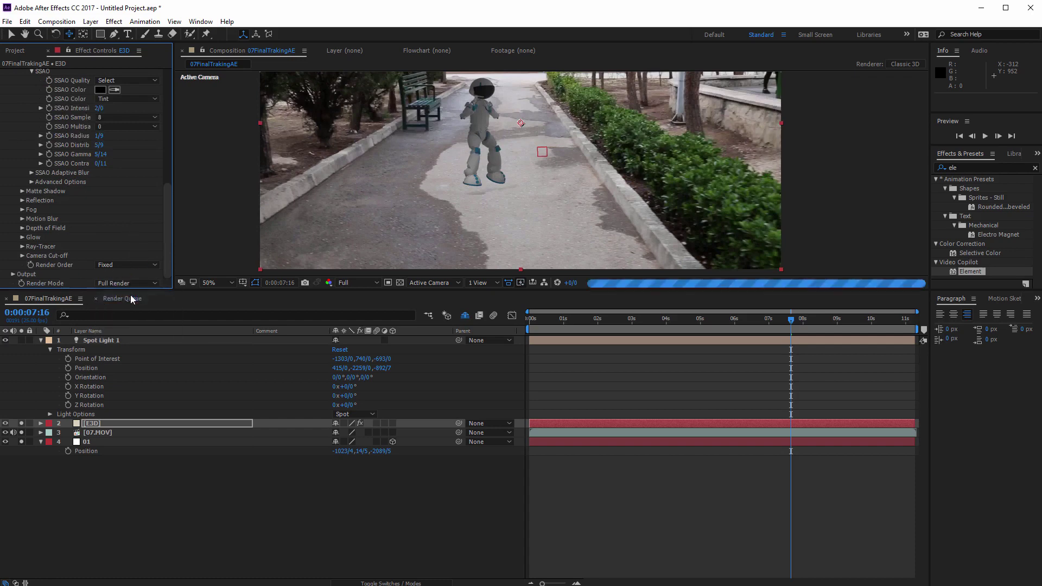
Step: Strengthen the robot's ambient occlusion by raising SSAO Intensity to 32/5
scroll(113, 185, up, 2)
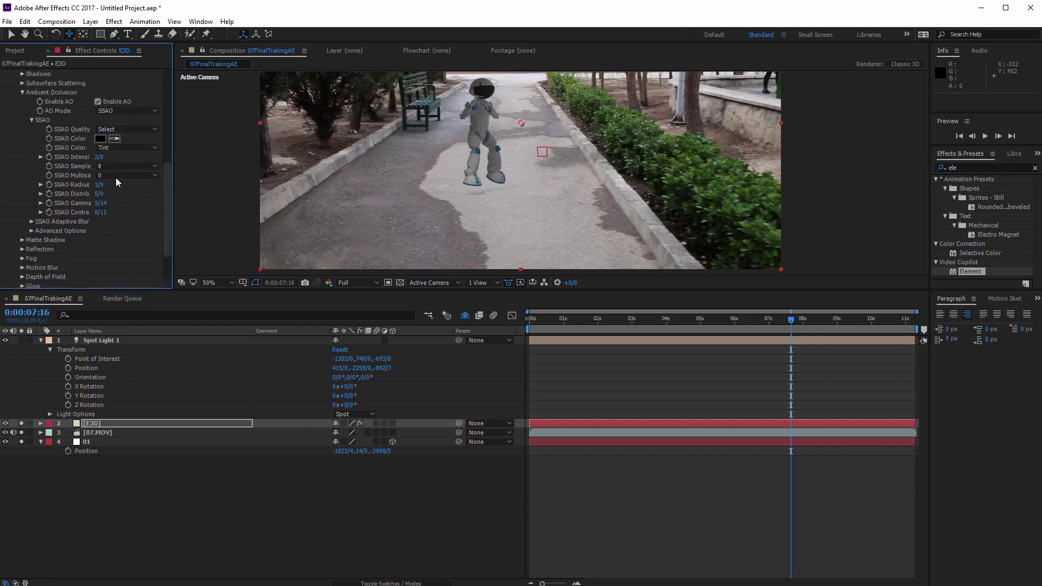
drag(100, 157, 262, 167)
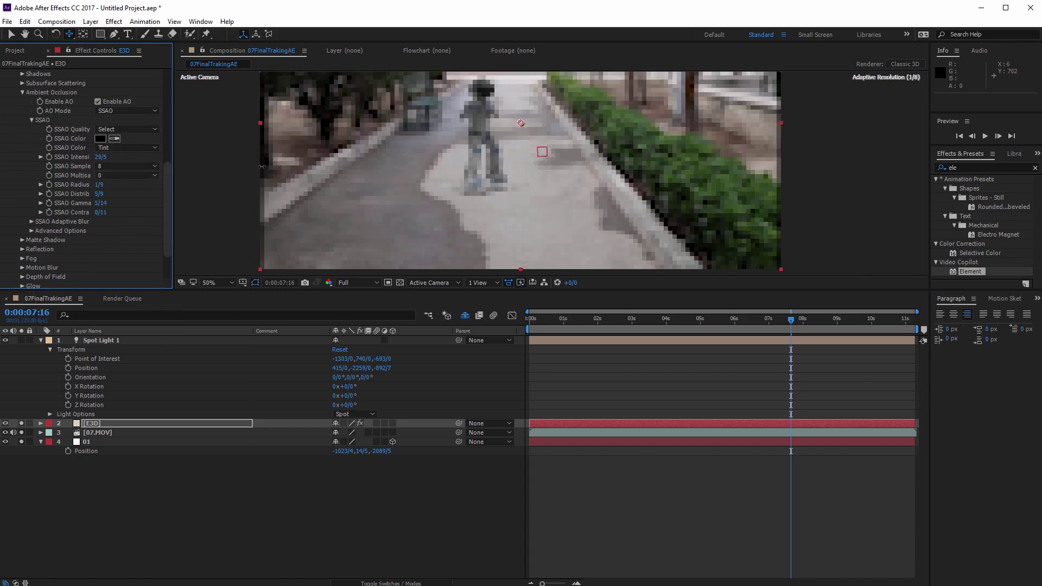
drag(101, 157, 125, 155)
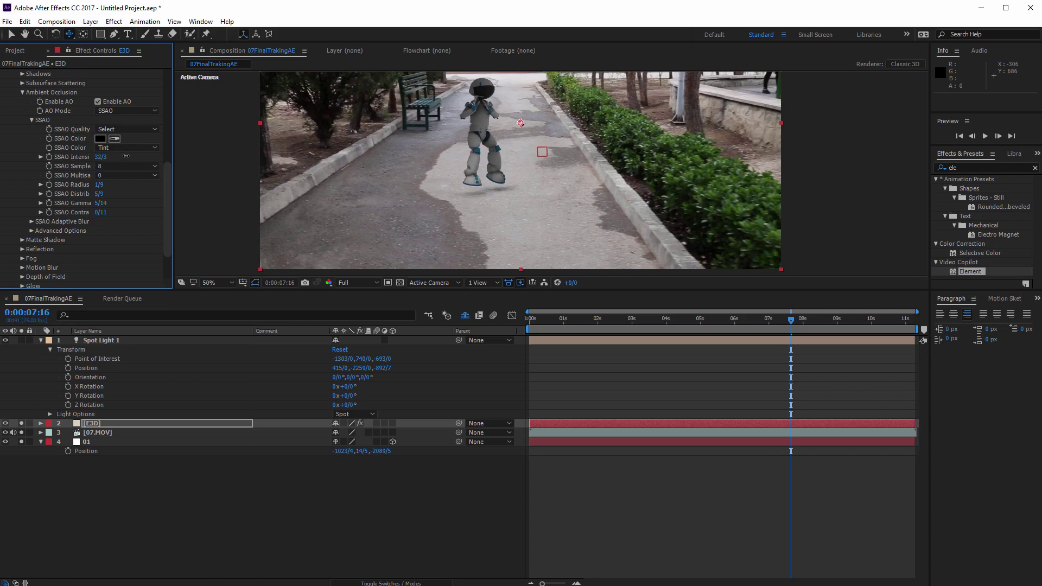